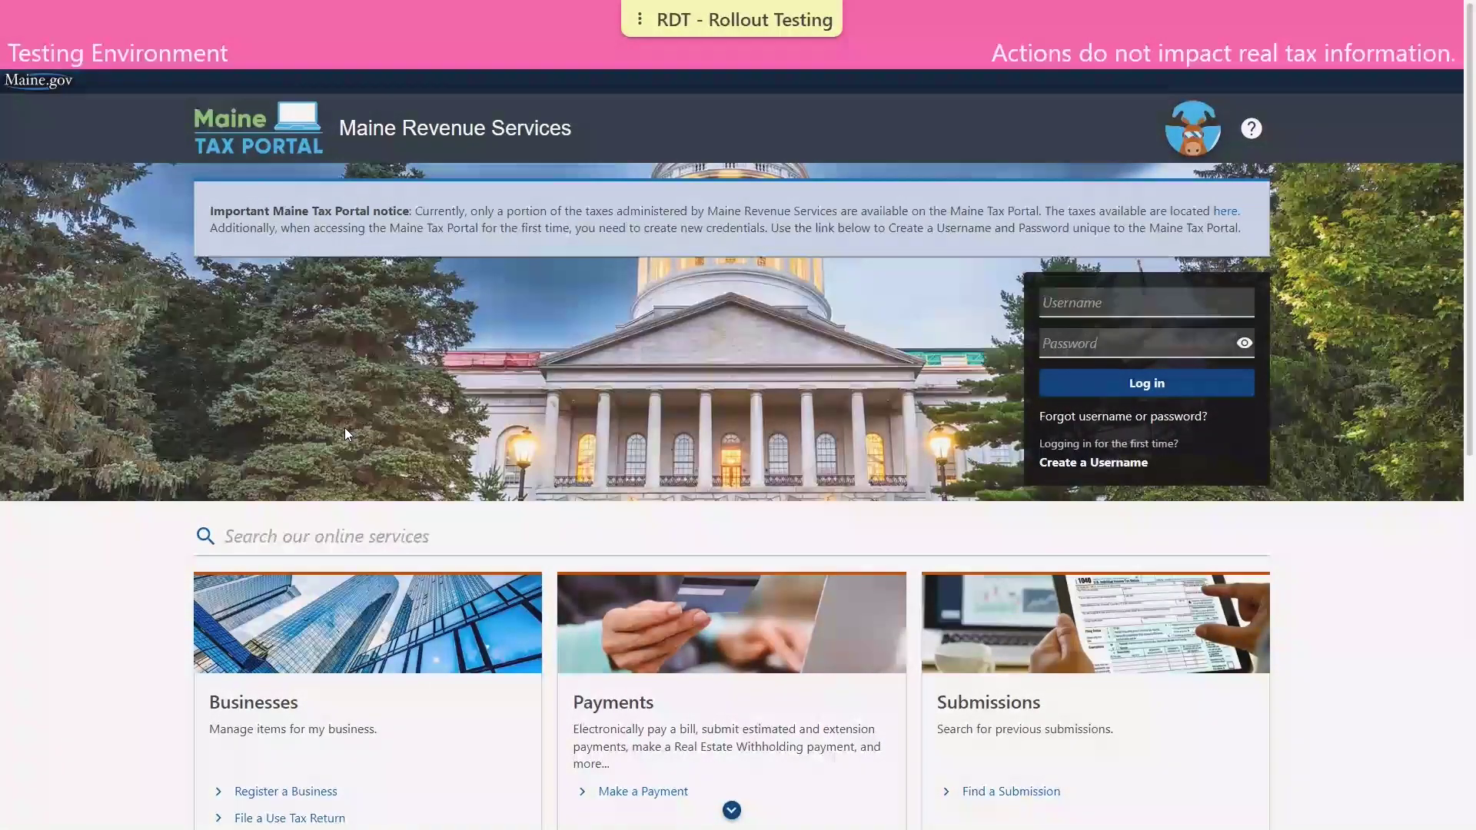
# Open the Register a Business options page of the Maine Tax Portal.
pyautogui.scroll(-1, 345, 429)
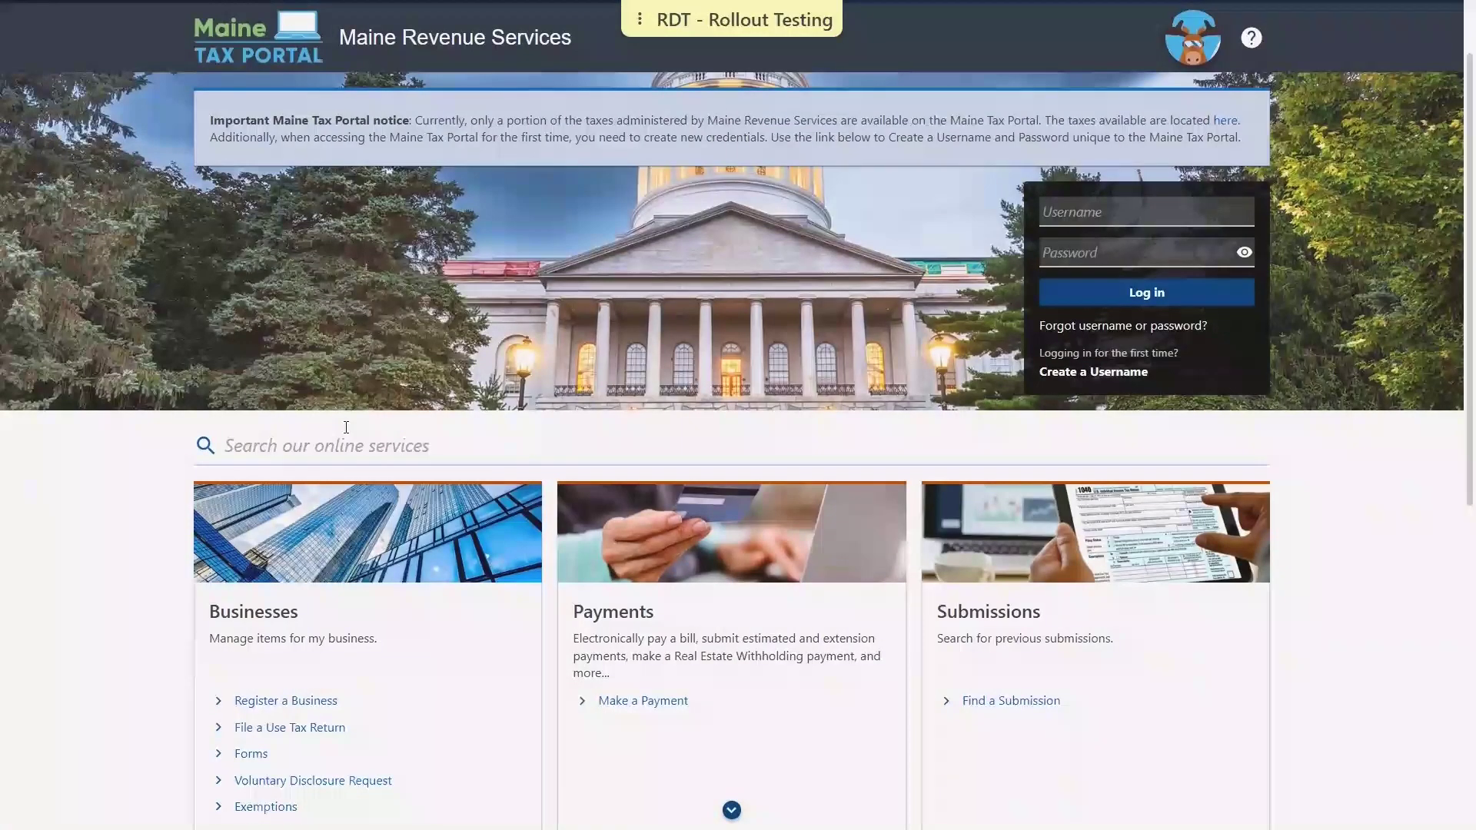
pyautogui.scroll(-1, 346, 427)
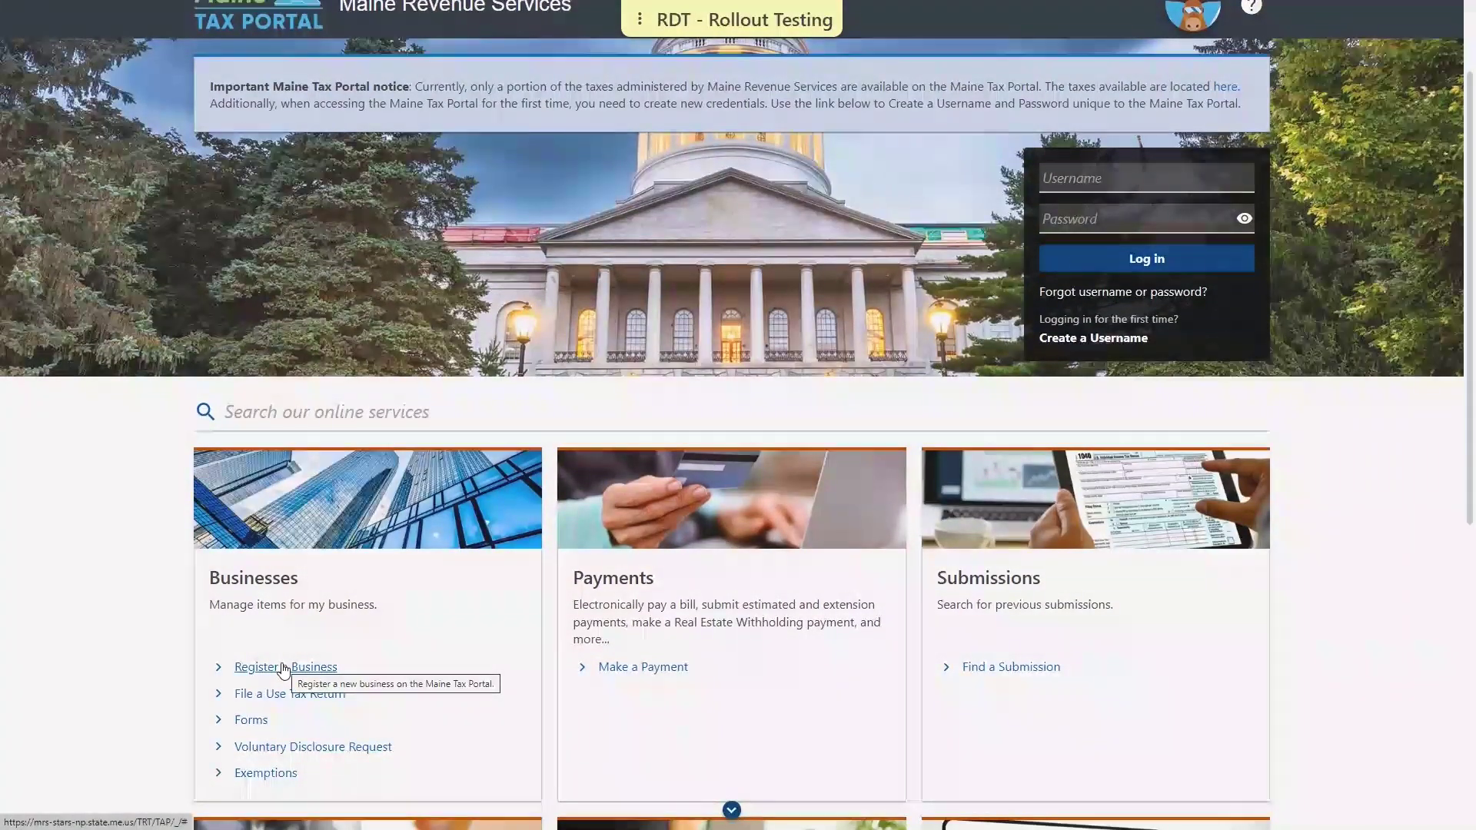
pyautogui.click(283, 669)
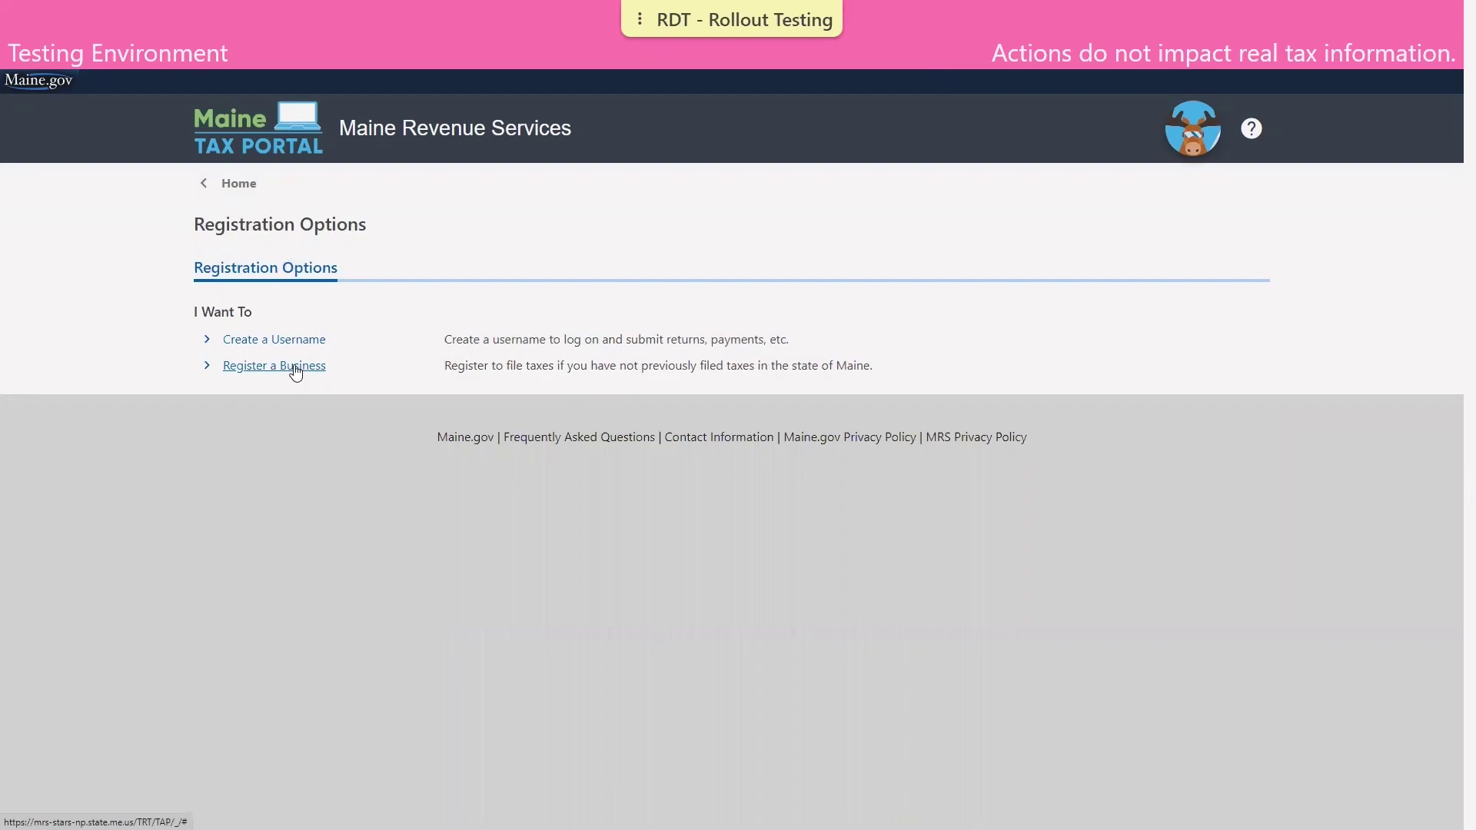
pyautogui.click(297, 369)
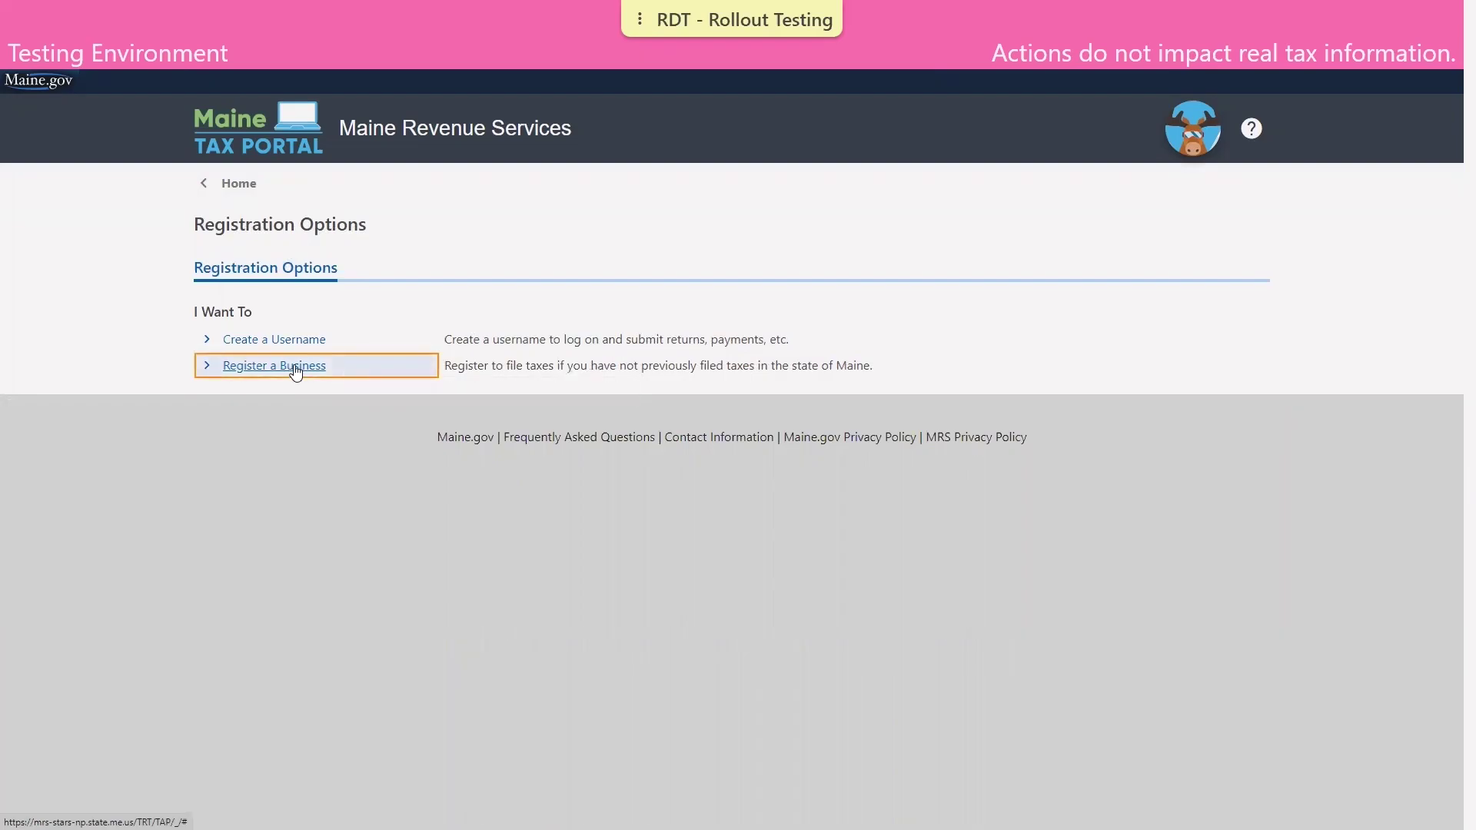
# Start a new username as a licensed payroll processor/third party and reach Required Information.
pyautogui.click(295, 342)
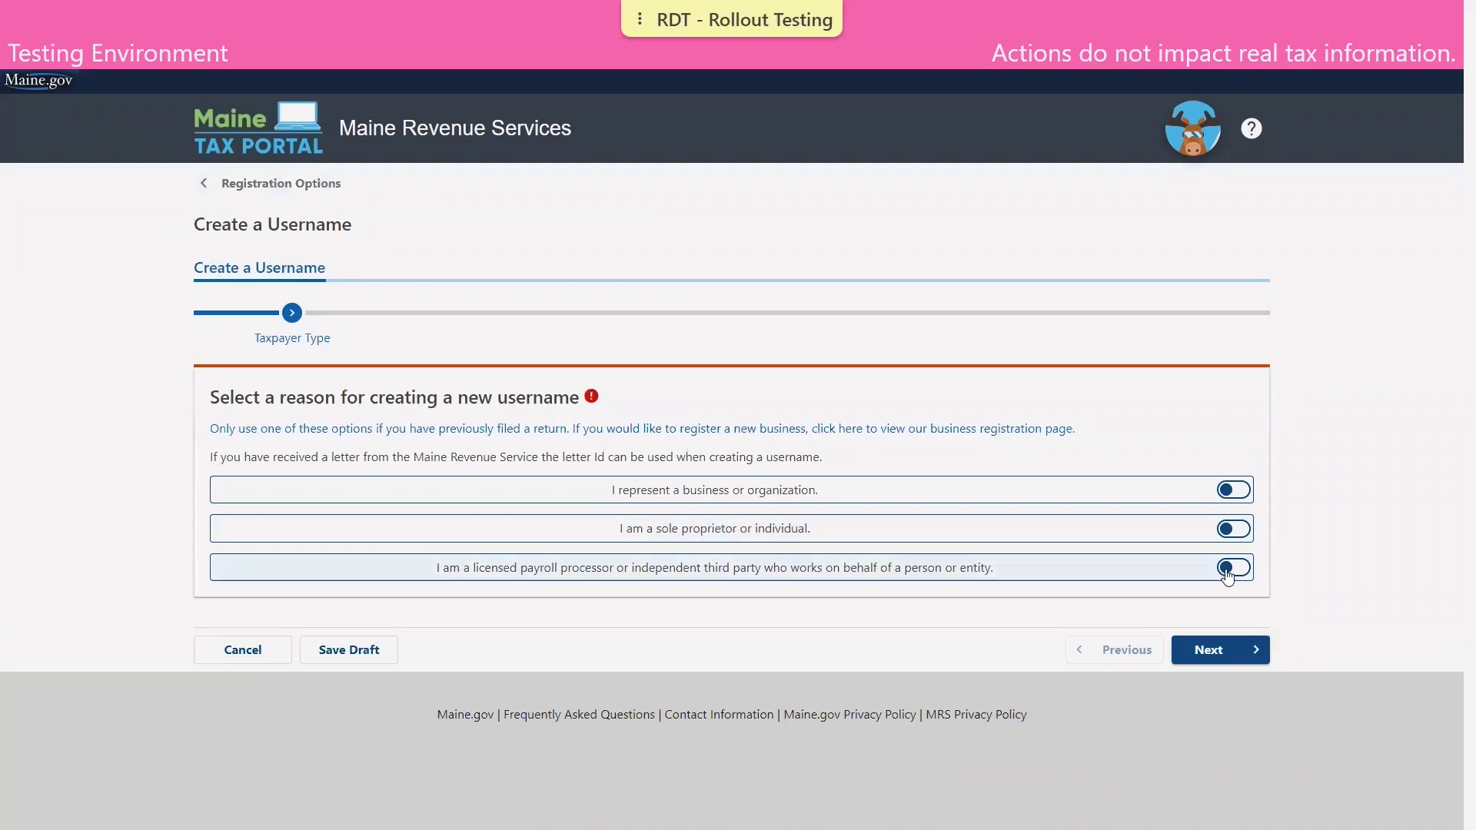
pyautogui.click(1228, 570)
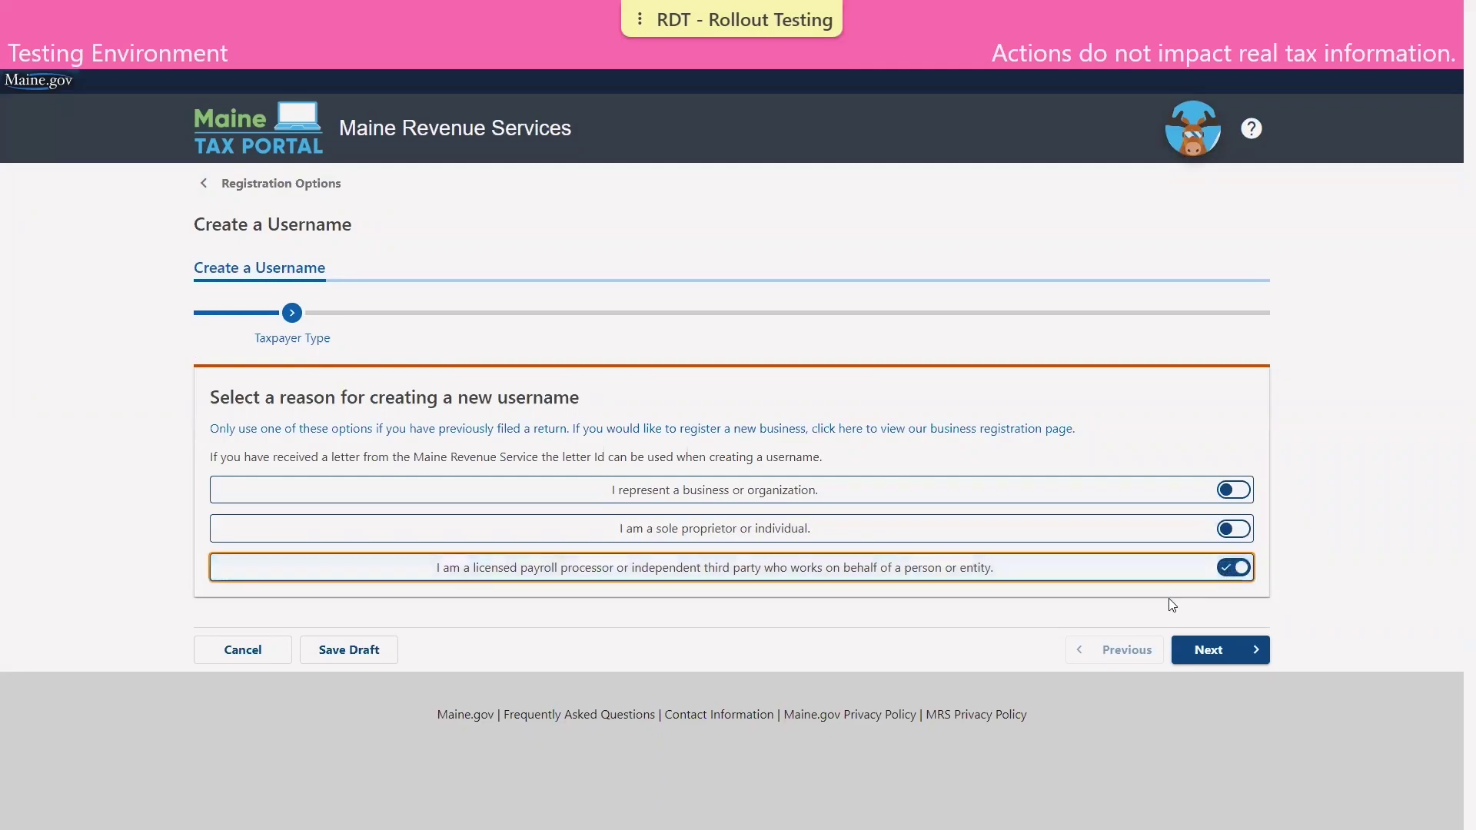
pyautogui.click(1228, 654)
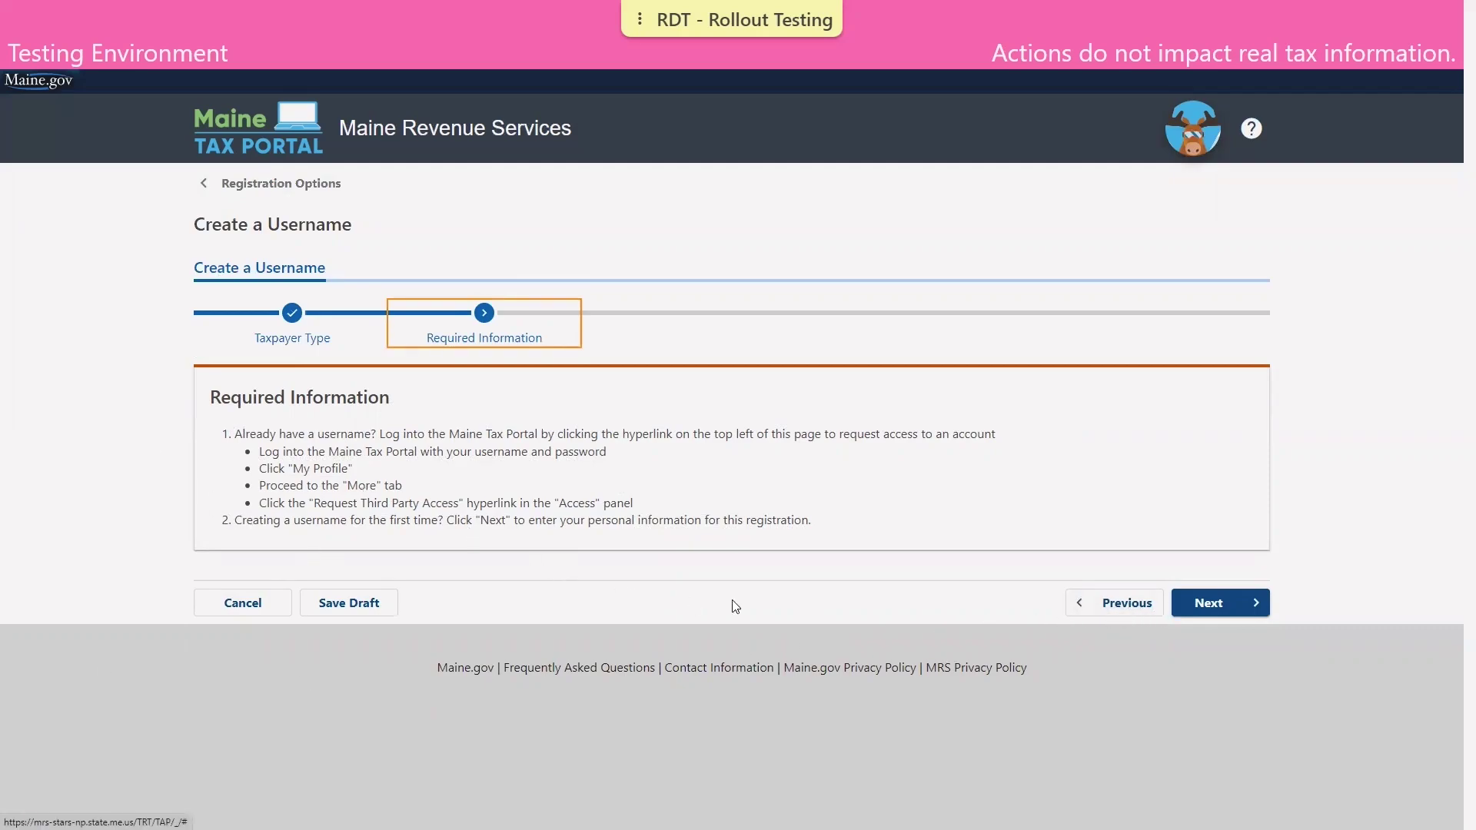
# Enter the preparer's Social Security Number as the ID, then their legal last and first name.
pyautogui.click(1220, 601)
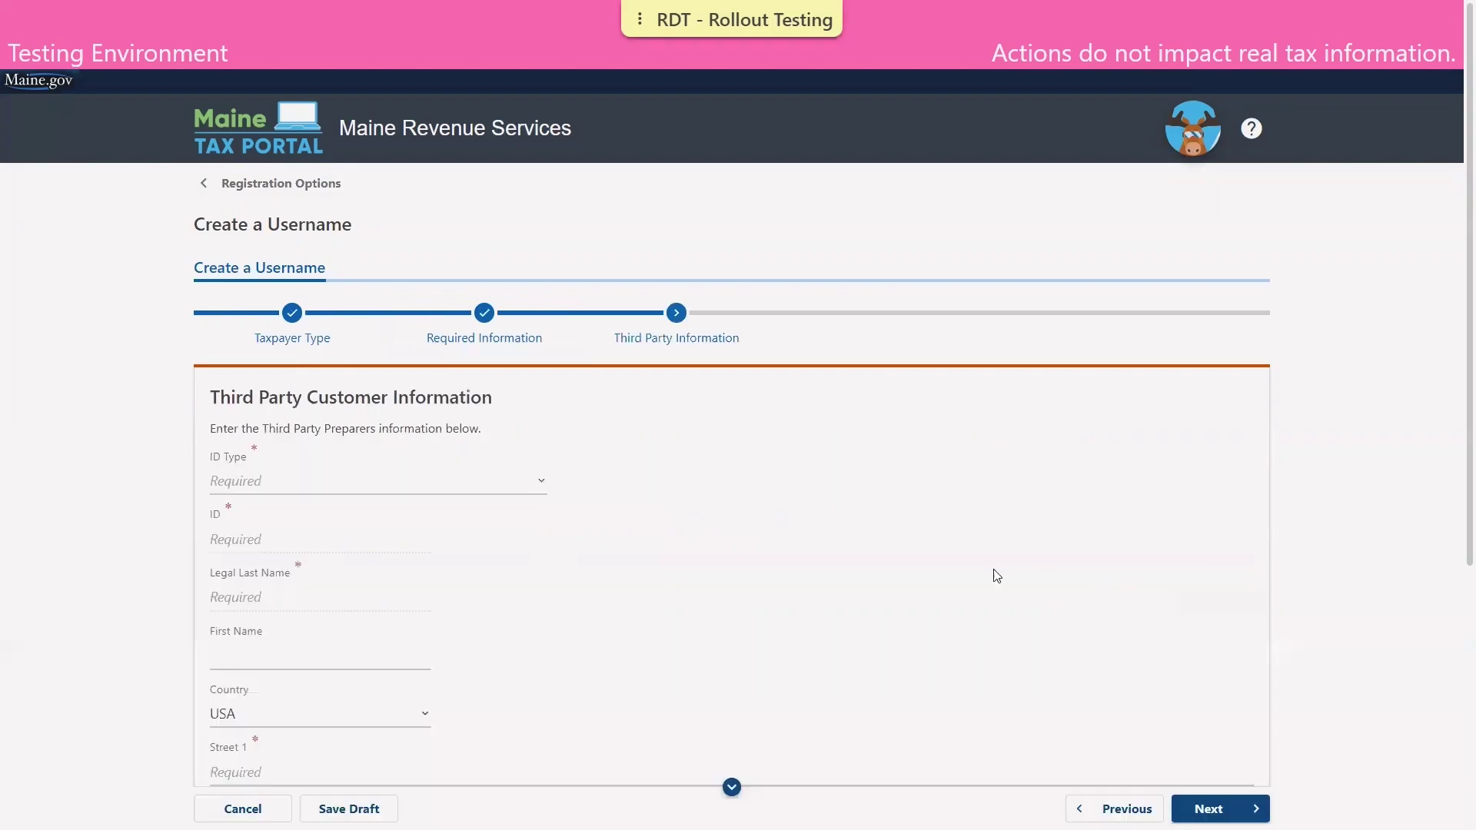
pyautogui.scroll(-1, 339, 441)
pyautogui.scroll(-2, 335, 436)
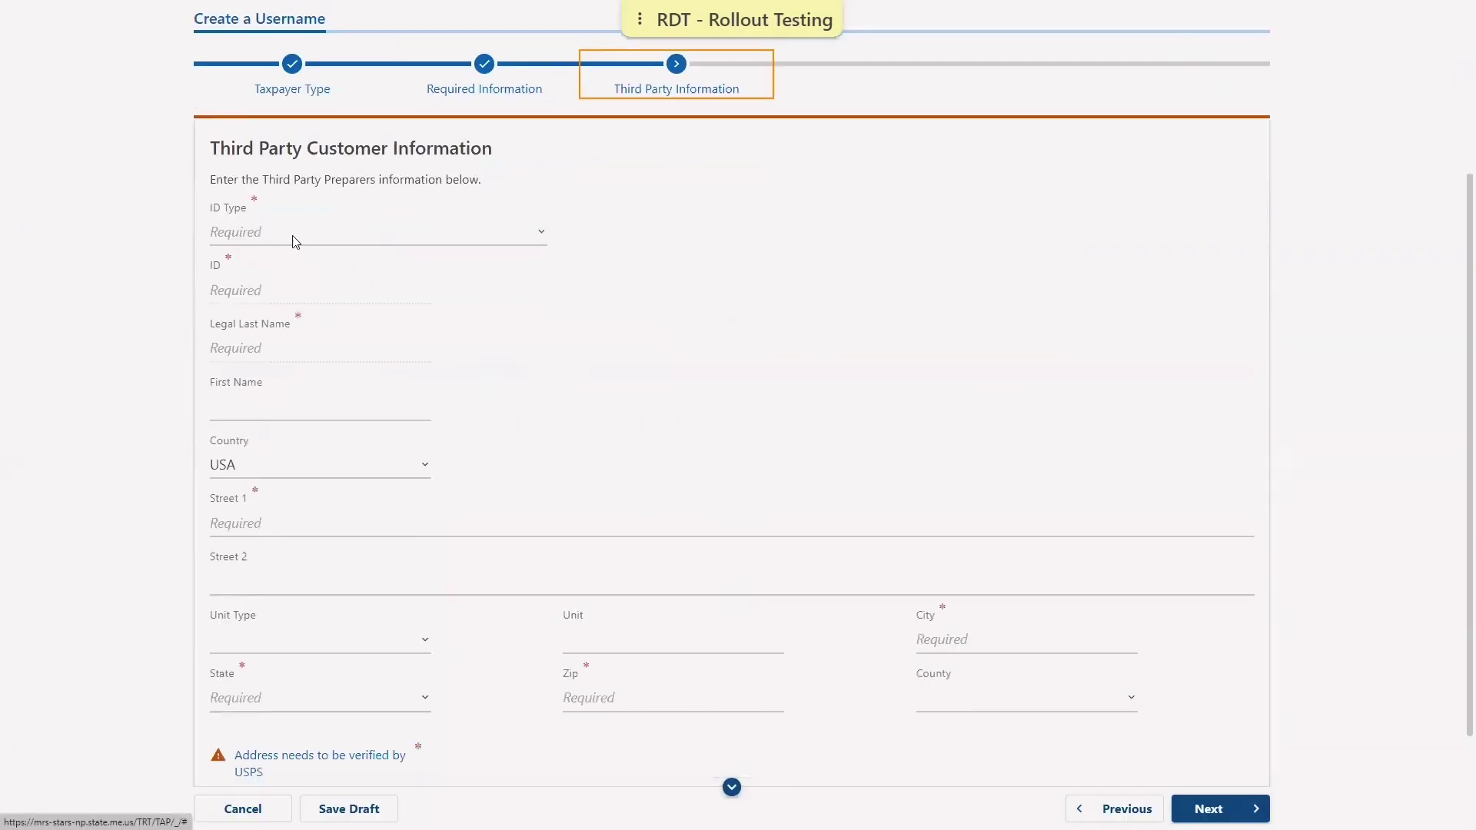
pyautogui.click(286, 234)
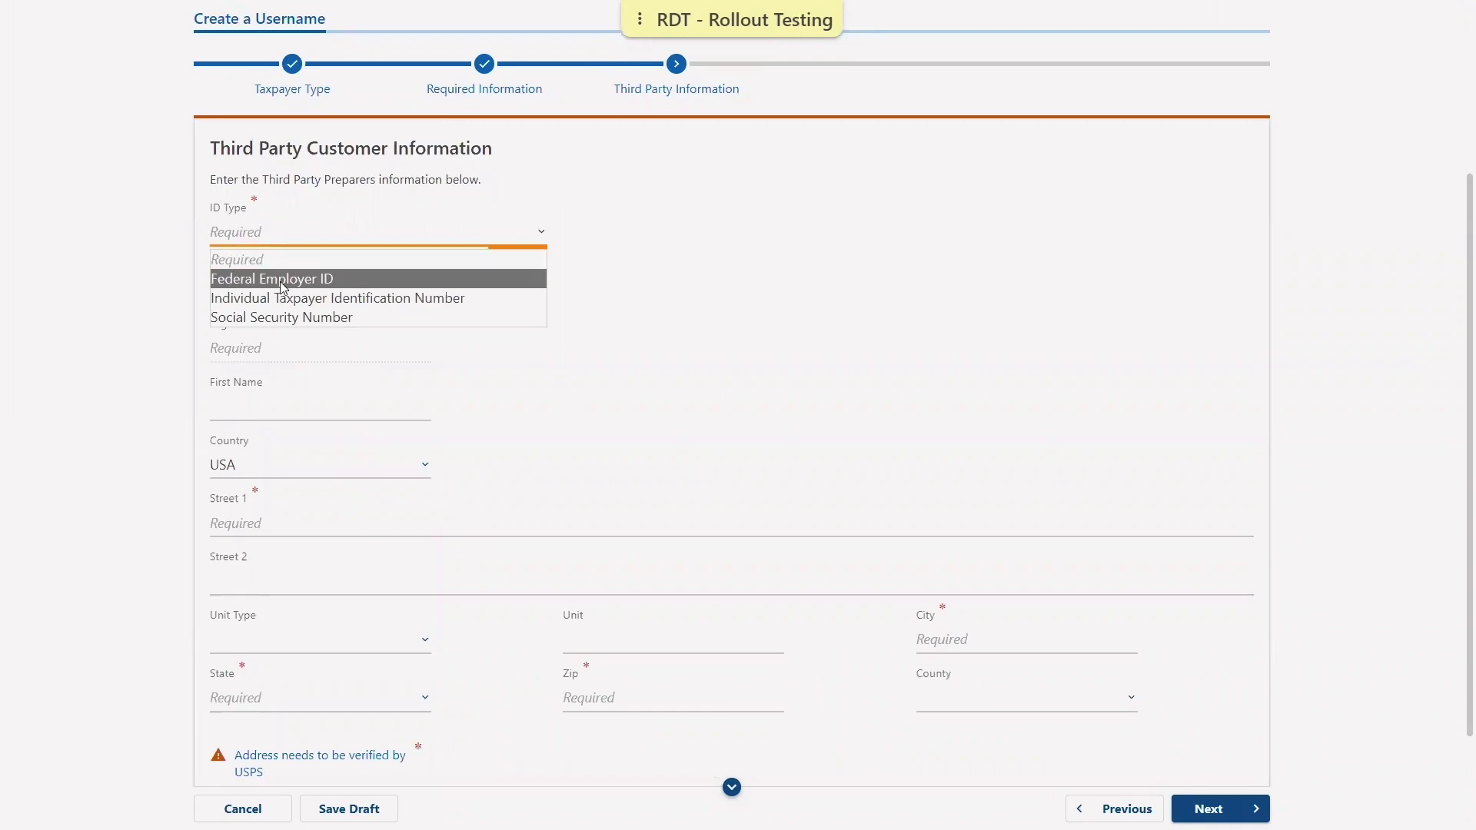
pyautogui.click(283, 318)
pyautogui.click(229, 290)
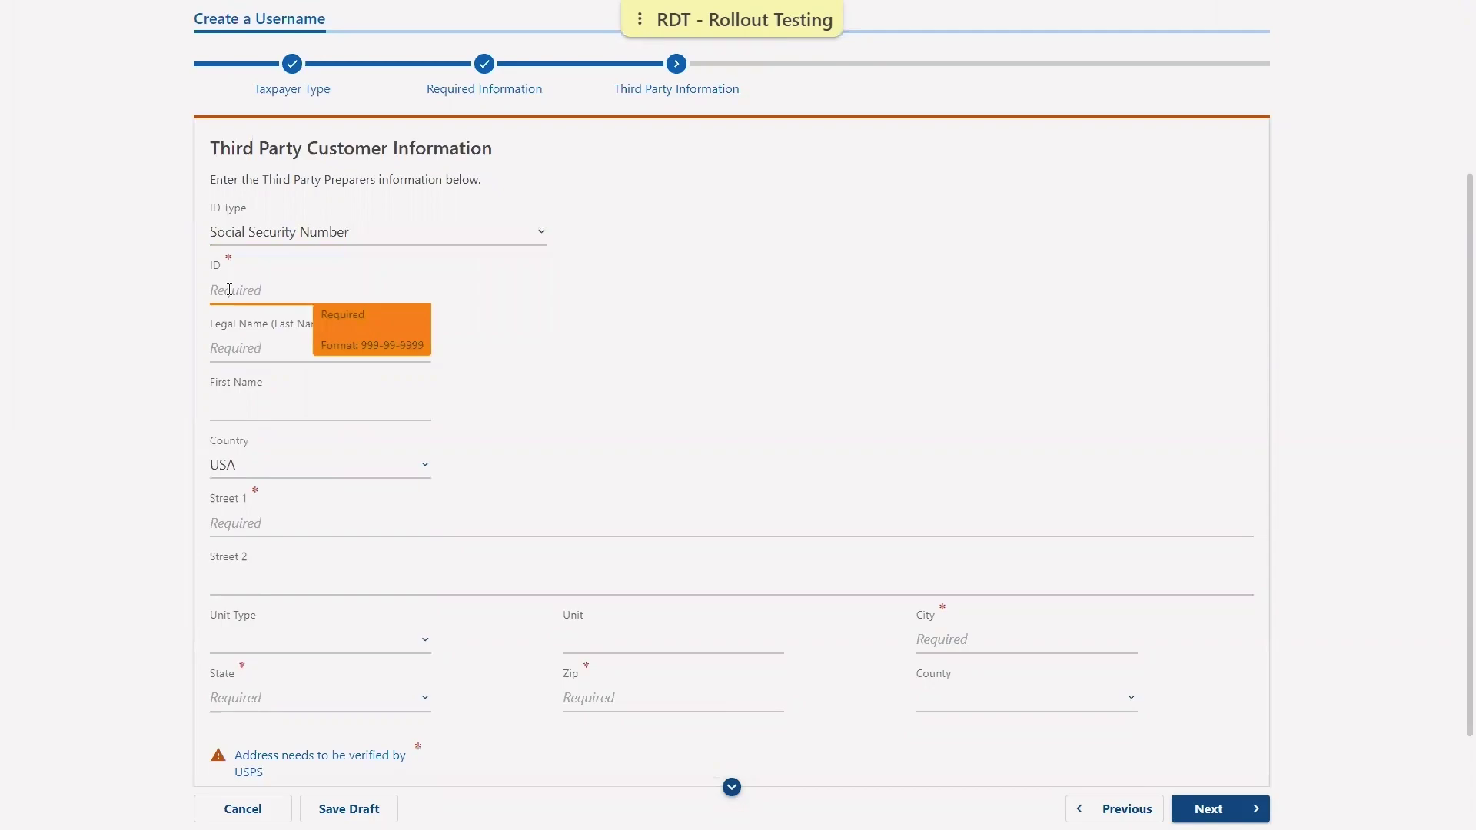
pyautogui.write('123-45-6789')
pyautogui.click(260, 351)
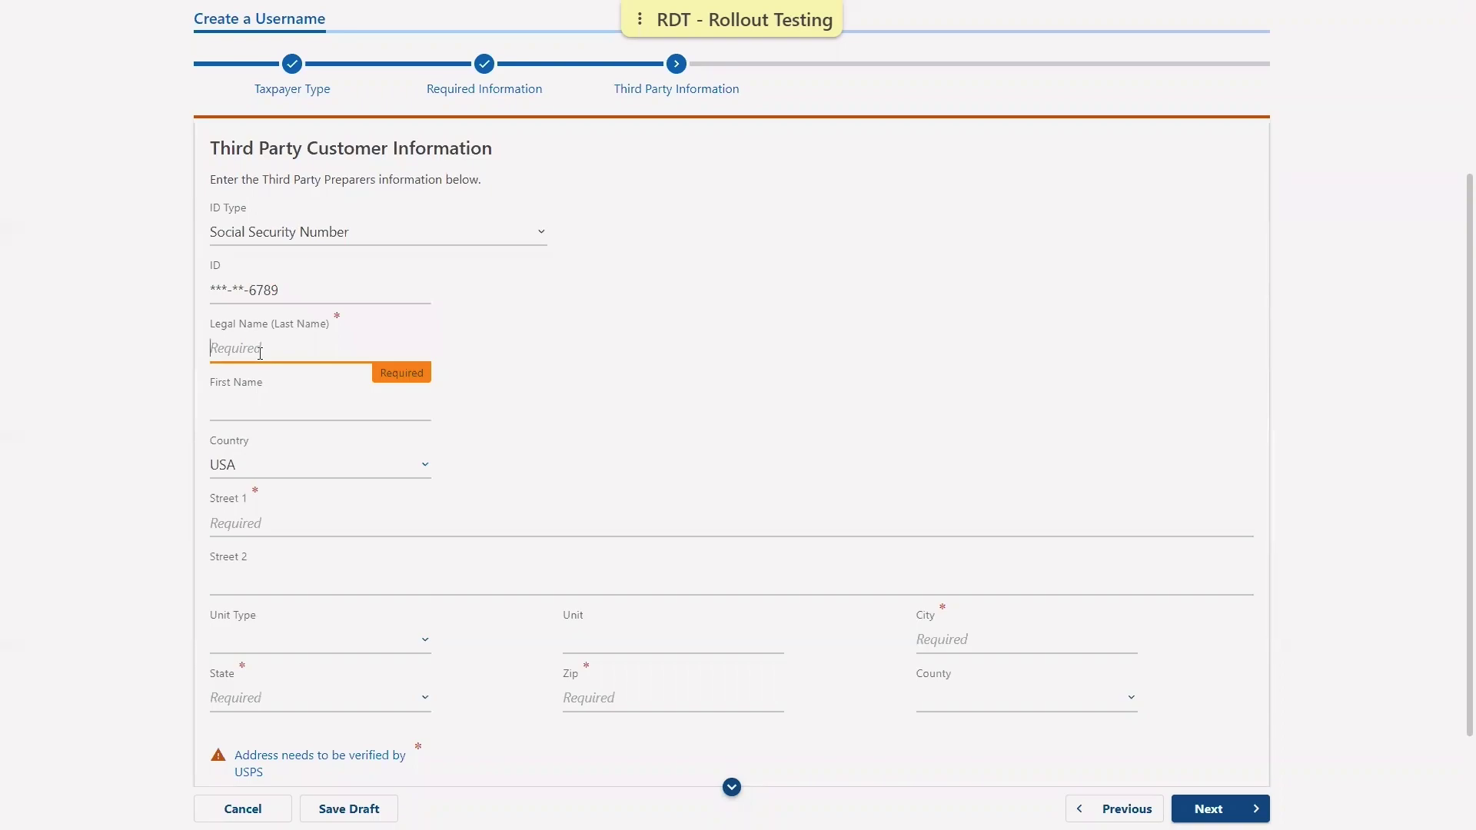
pyautogui.write('PARTY')
pyautogui.press('Tab')
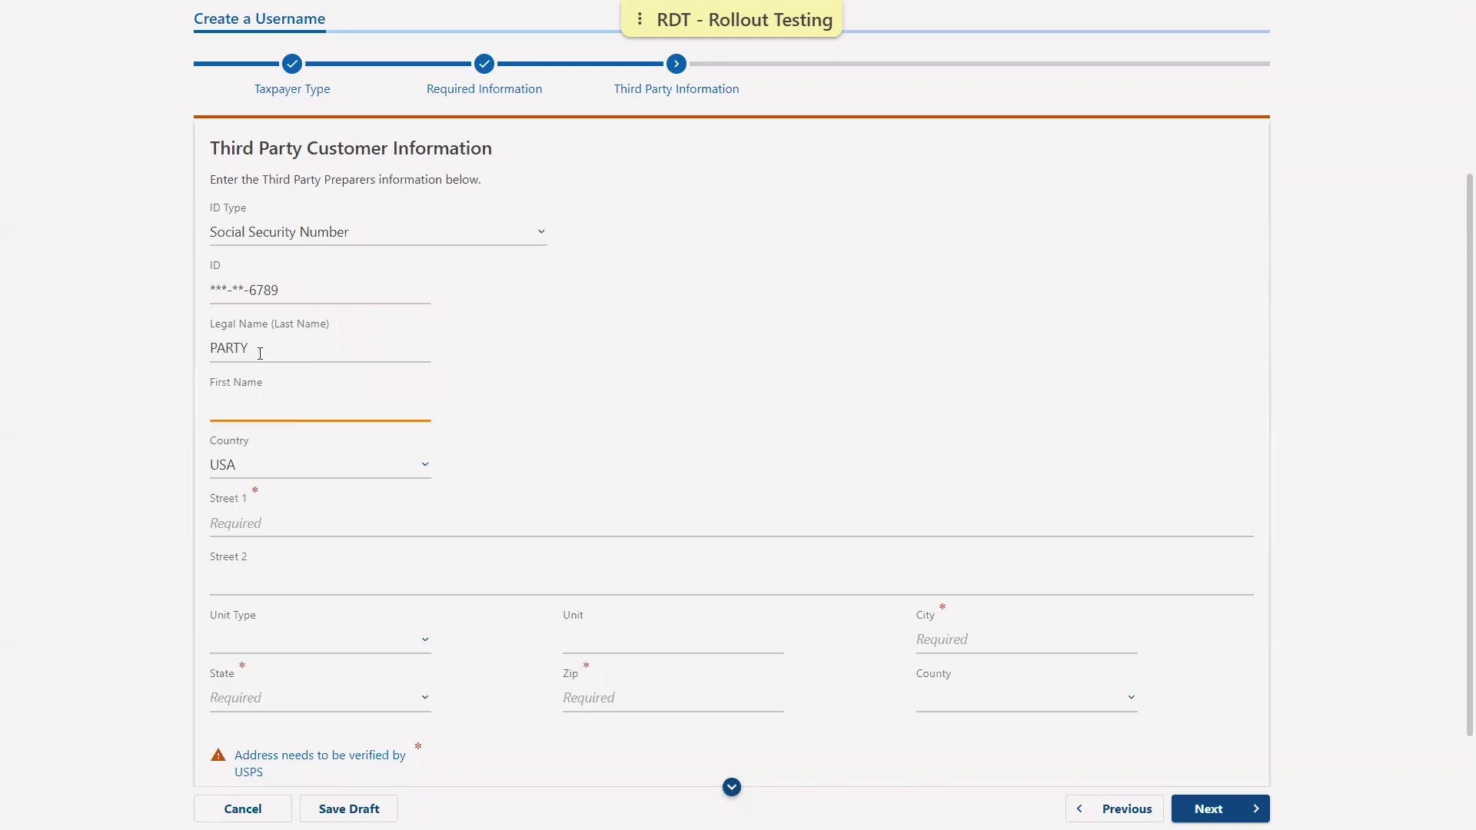
pyautogui.write('THIRD')
# Enter the preparer's street address and city in MAINE, USPS-verify and save it, then continue.
pyautogui.click(297, 515)
pyautogui.write('5')
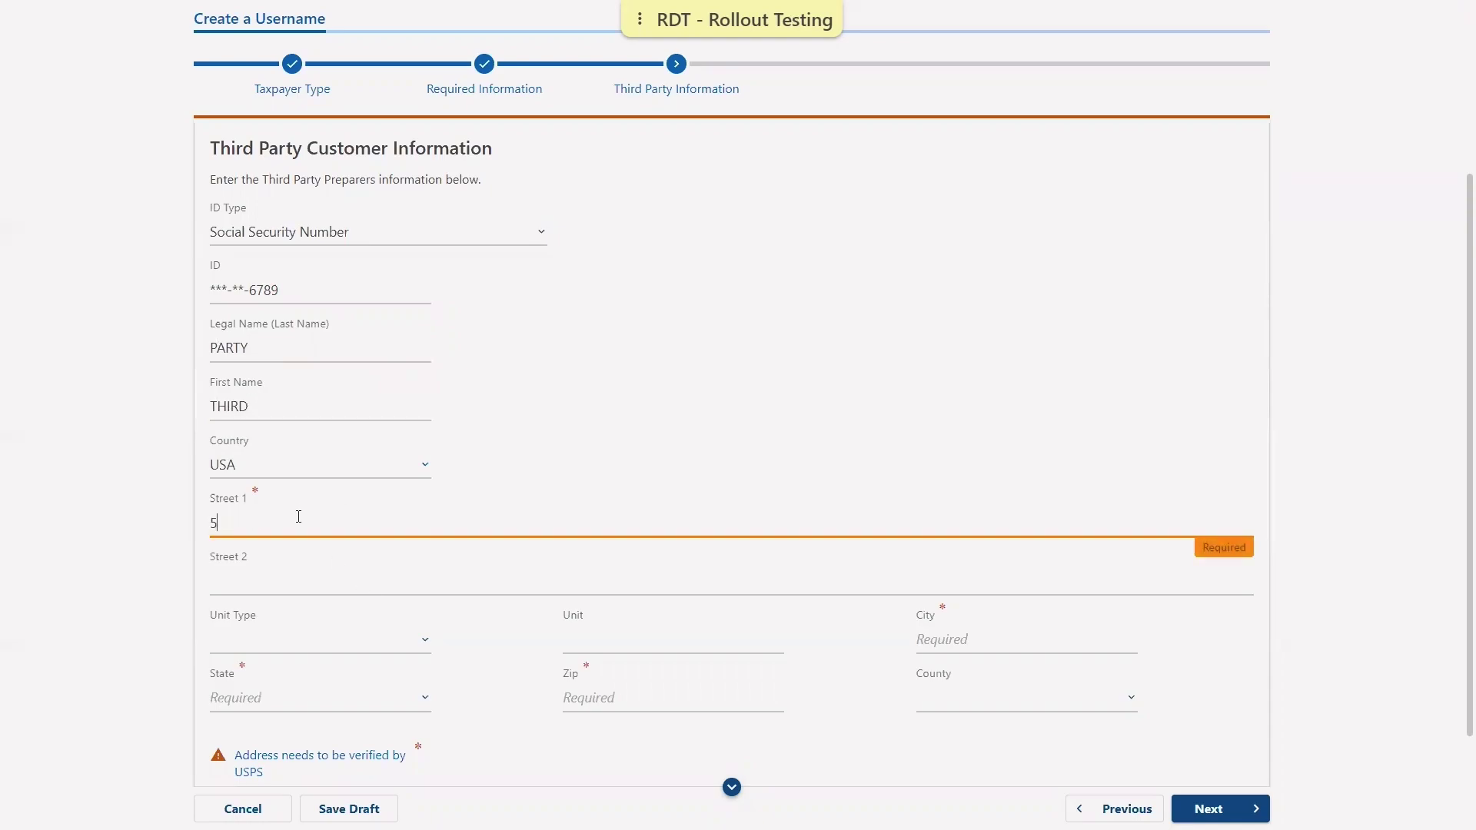
pyautogui.write('1 COMMERCE DR')
pyautogui.click(961, 641)
pyautogui.write('AUGUS')
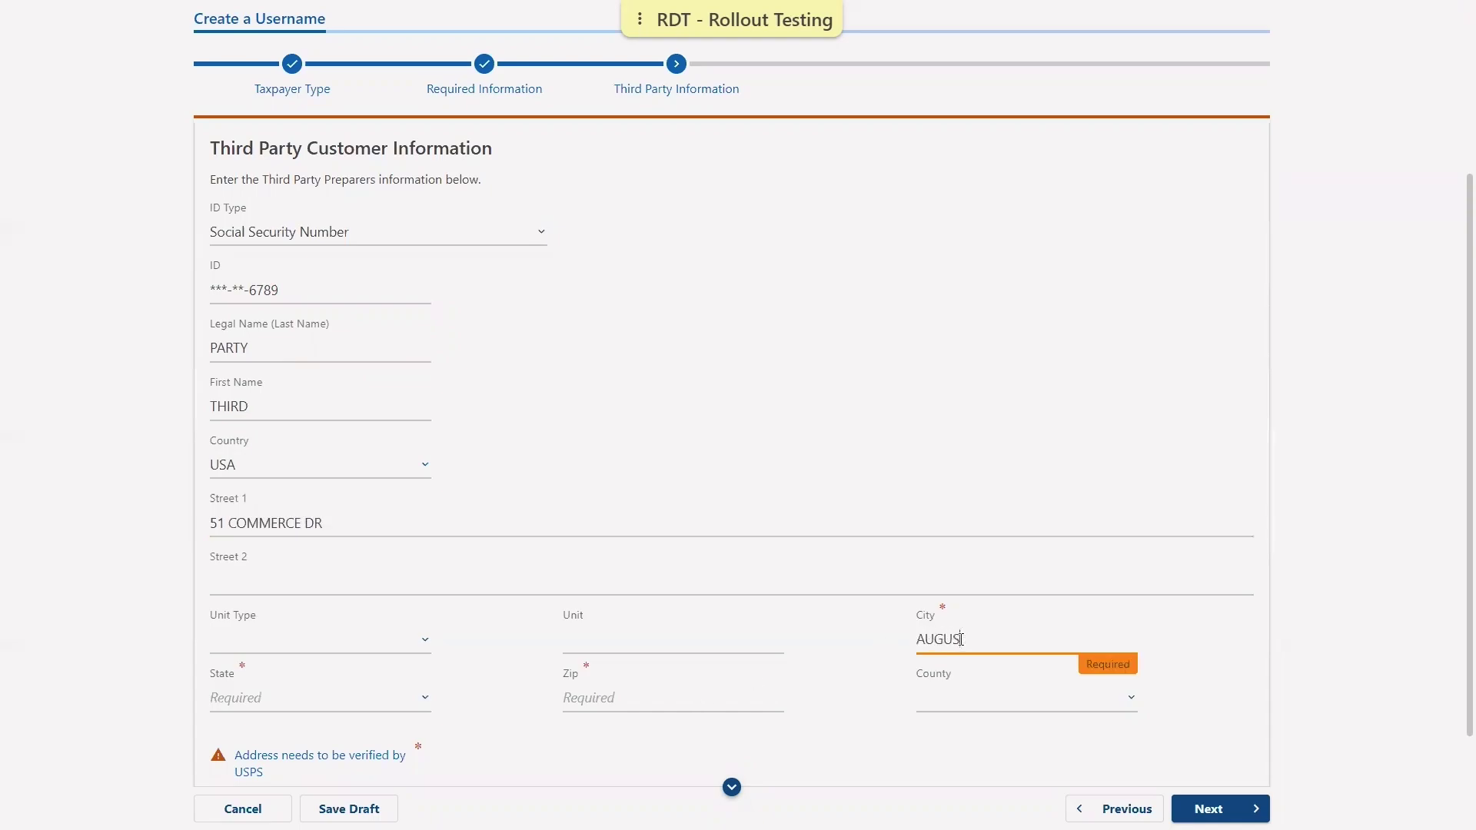
pyautogui.write('TA')
pyautogui.click(321, 697)
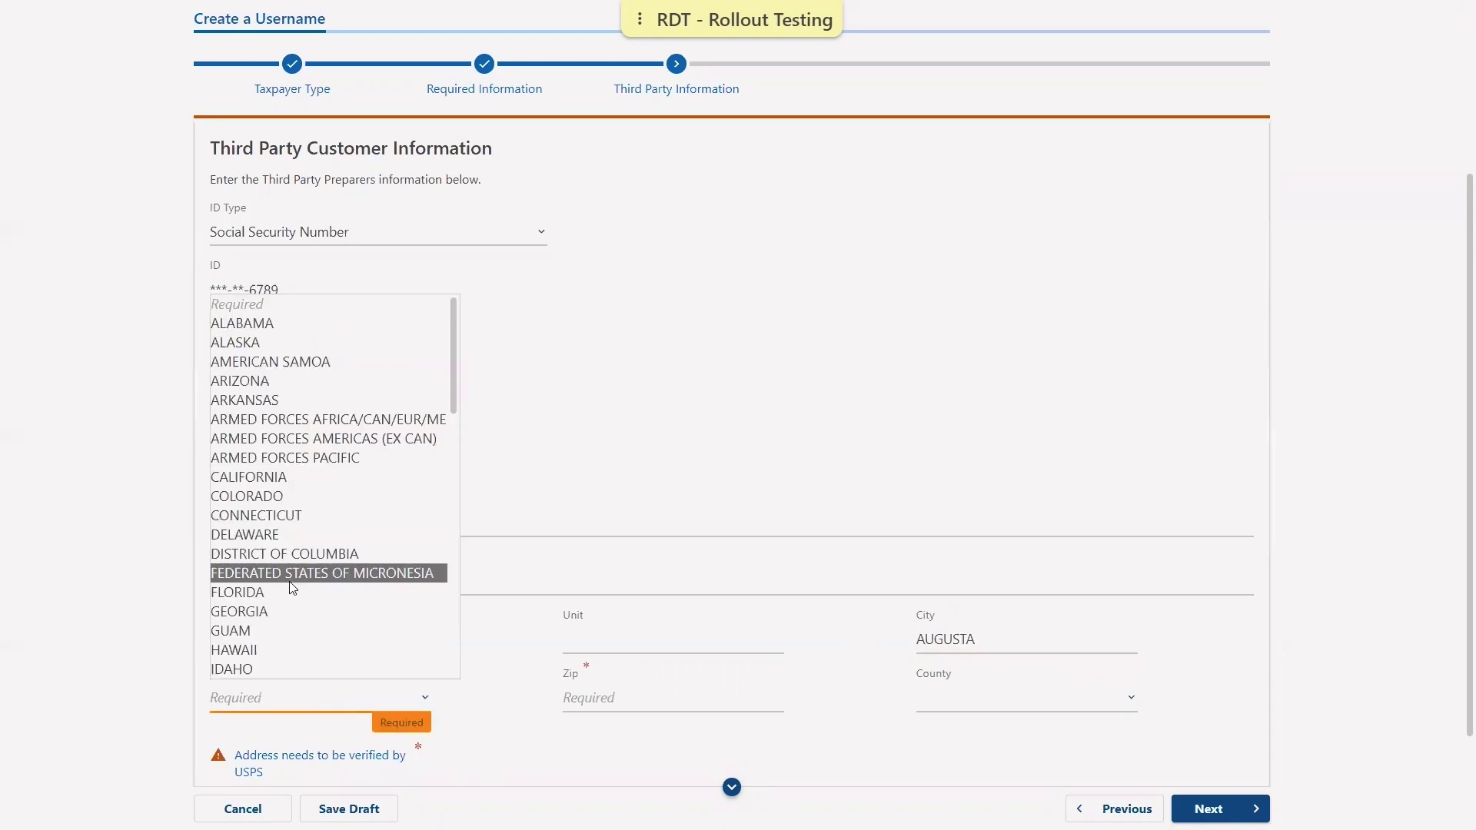
pyautogui.scroll(-5, 307, 588)
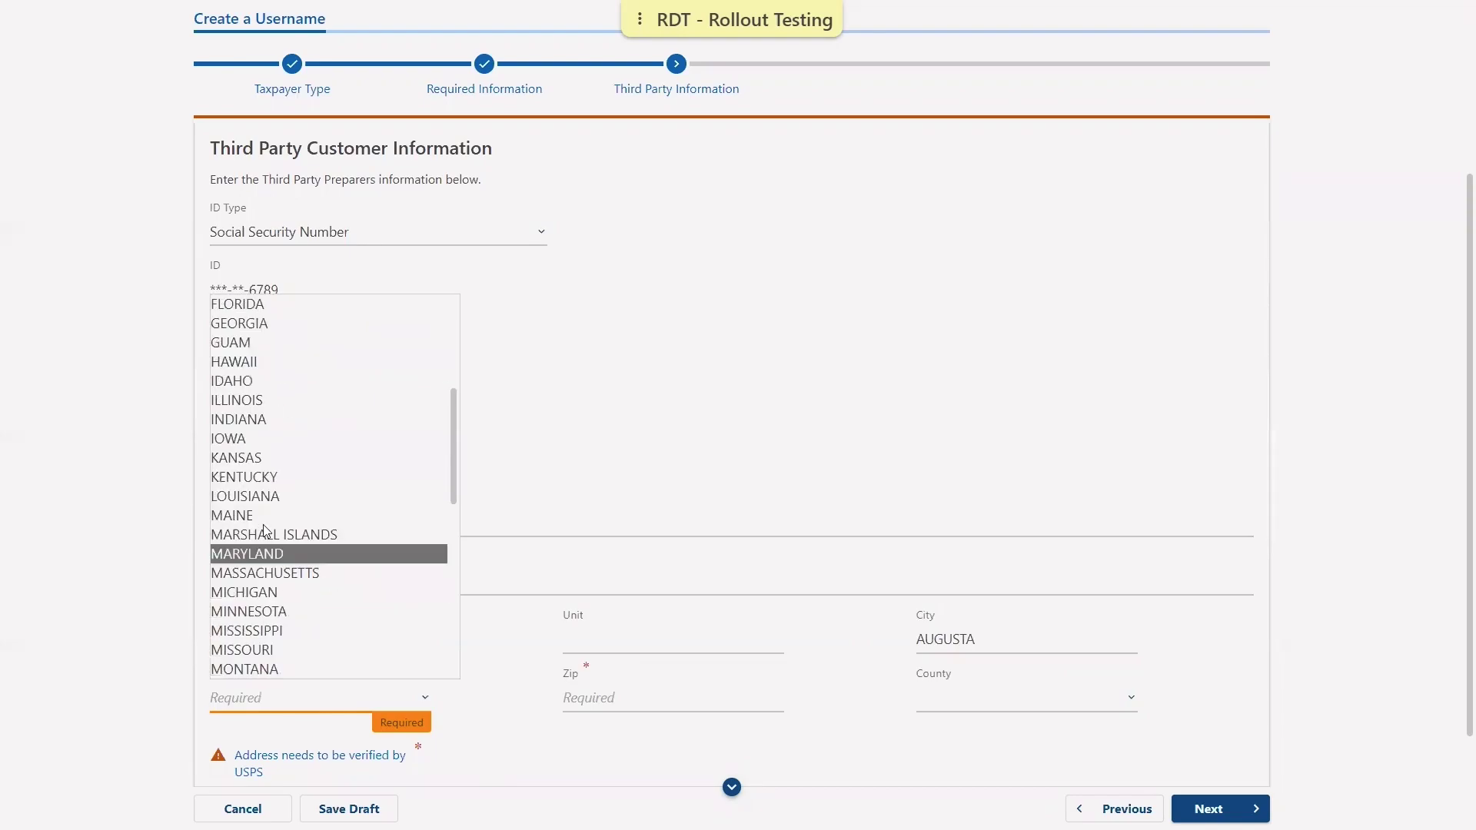
pyautogui.click(257, 516)
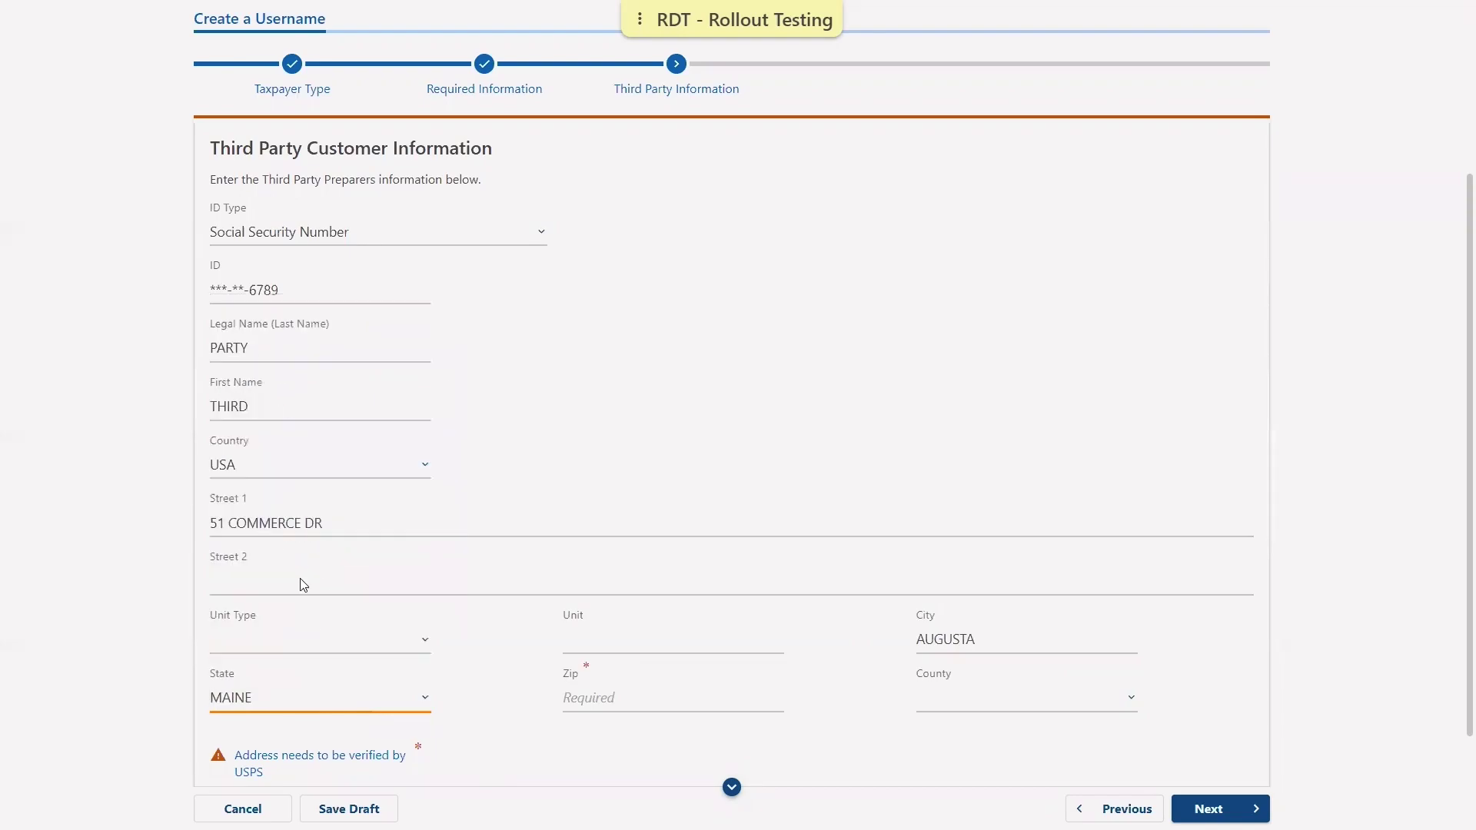
pyautogui.click(320, 754)
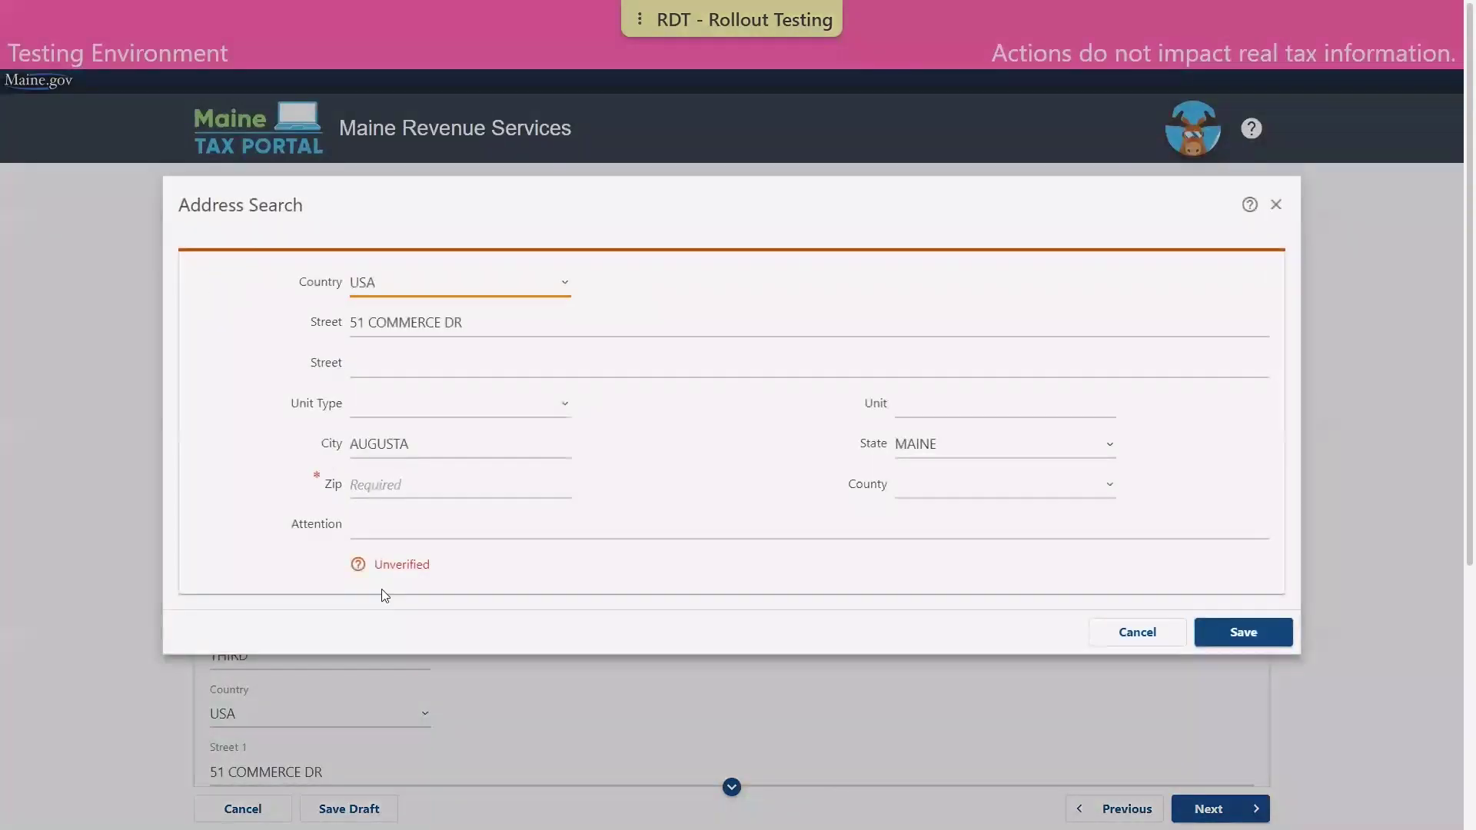
pyautogui.click(403, 563)
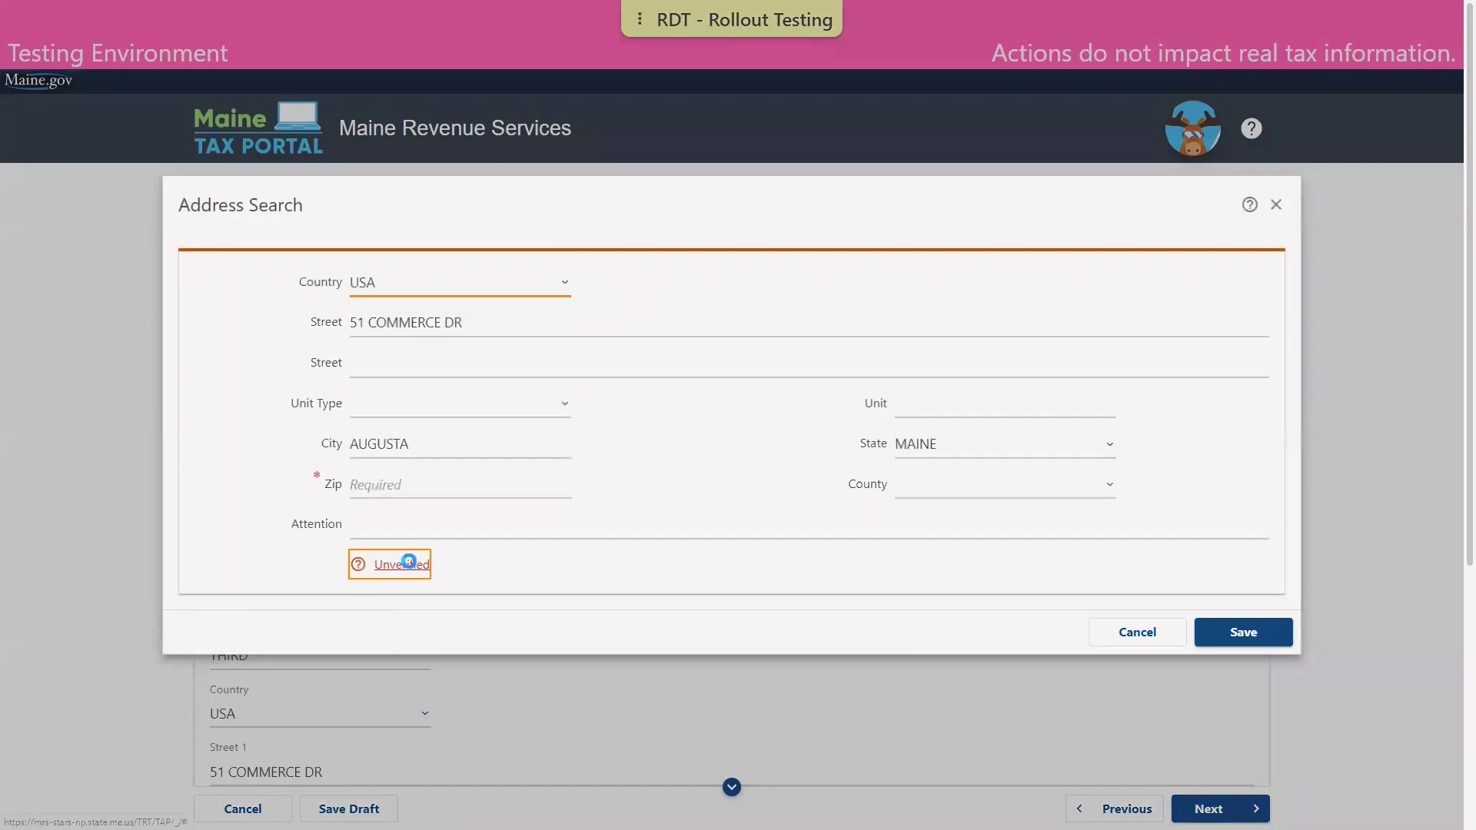
pyautogui.click(1259, 644)
pyautogui.click(1222, 809)
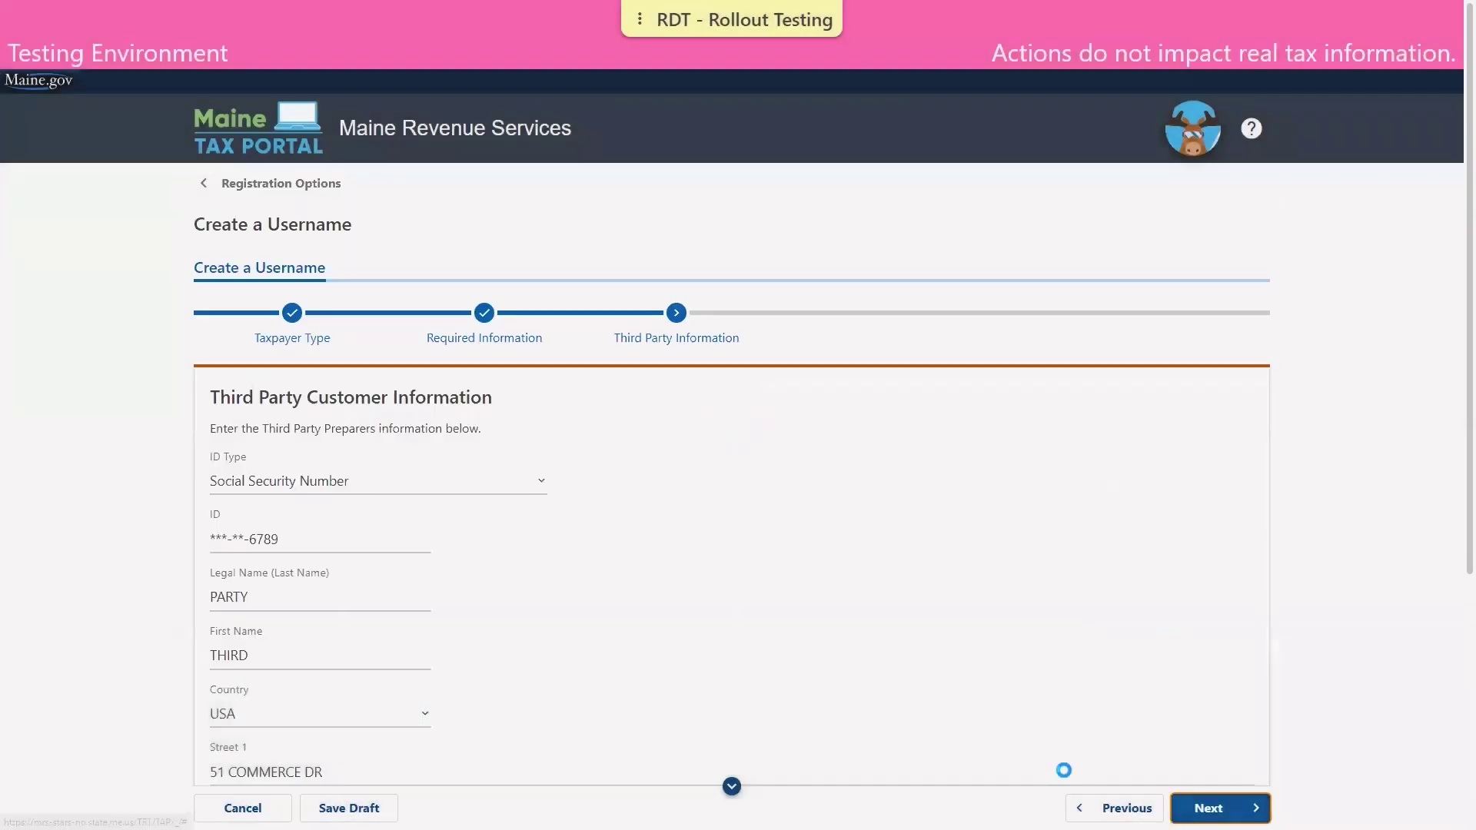
# Fill in the new username, the user's name, and the contact e-mail twice.
pyautogui.scroll(-1, 602, 694)
pyautogui.click(306, 446)
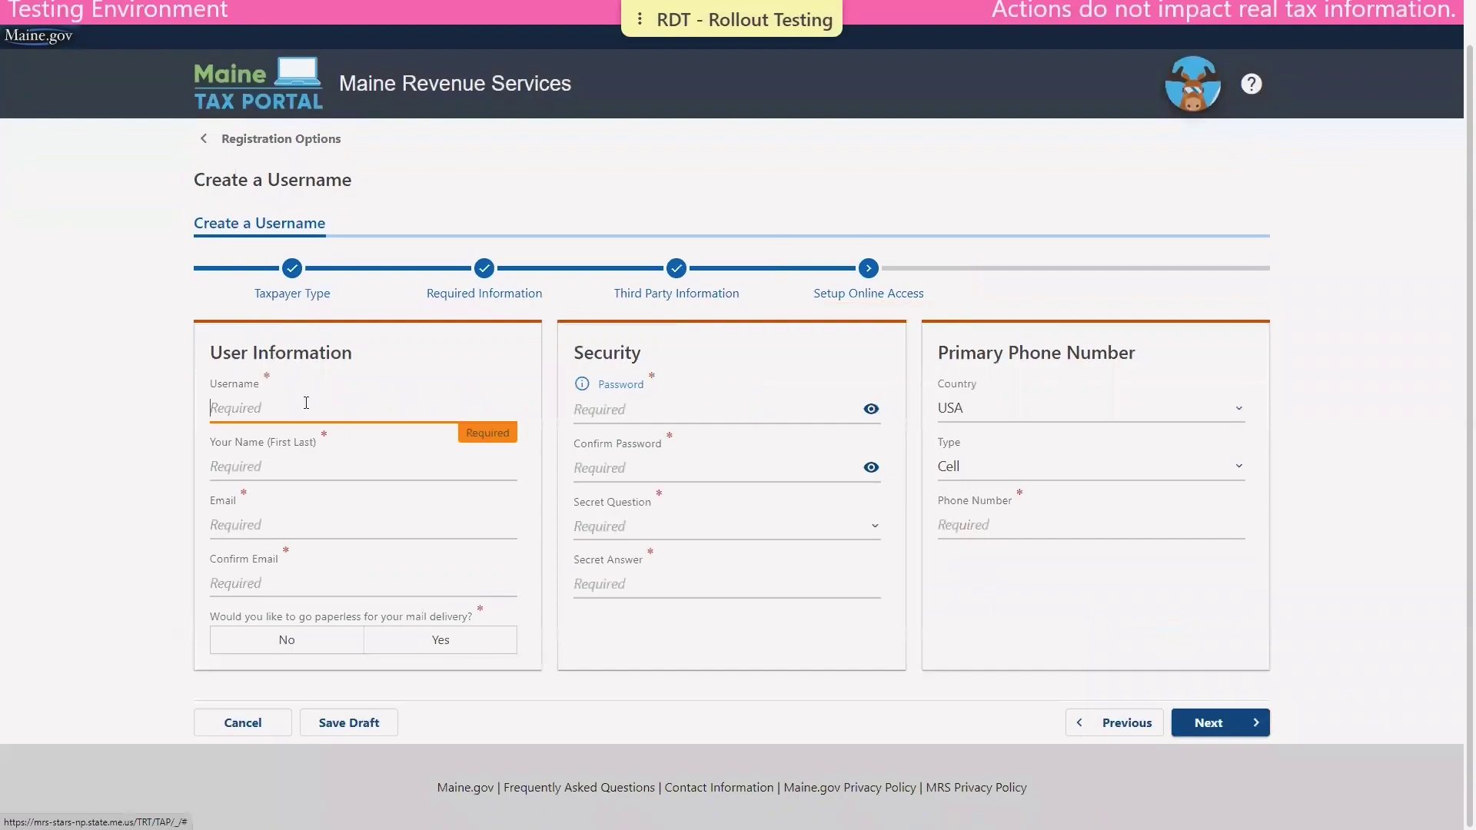
pyautogui.write('THIRDP')
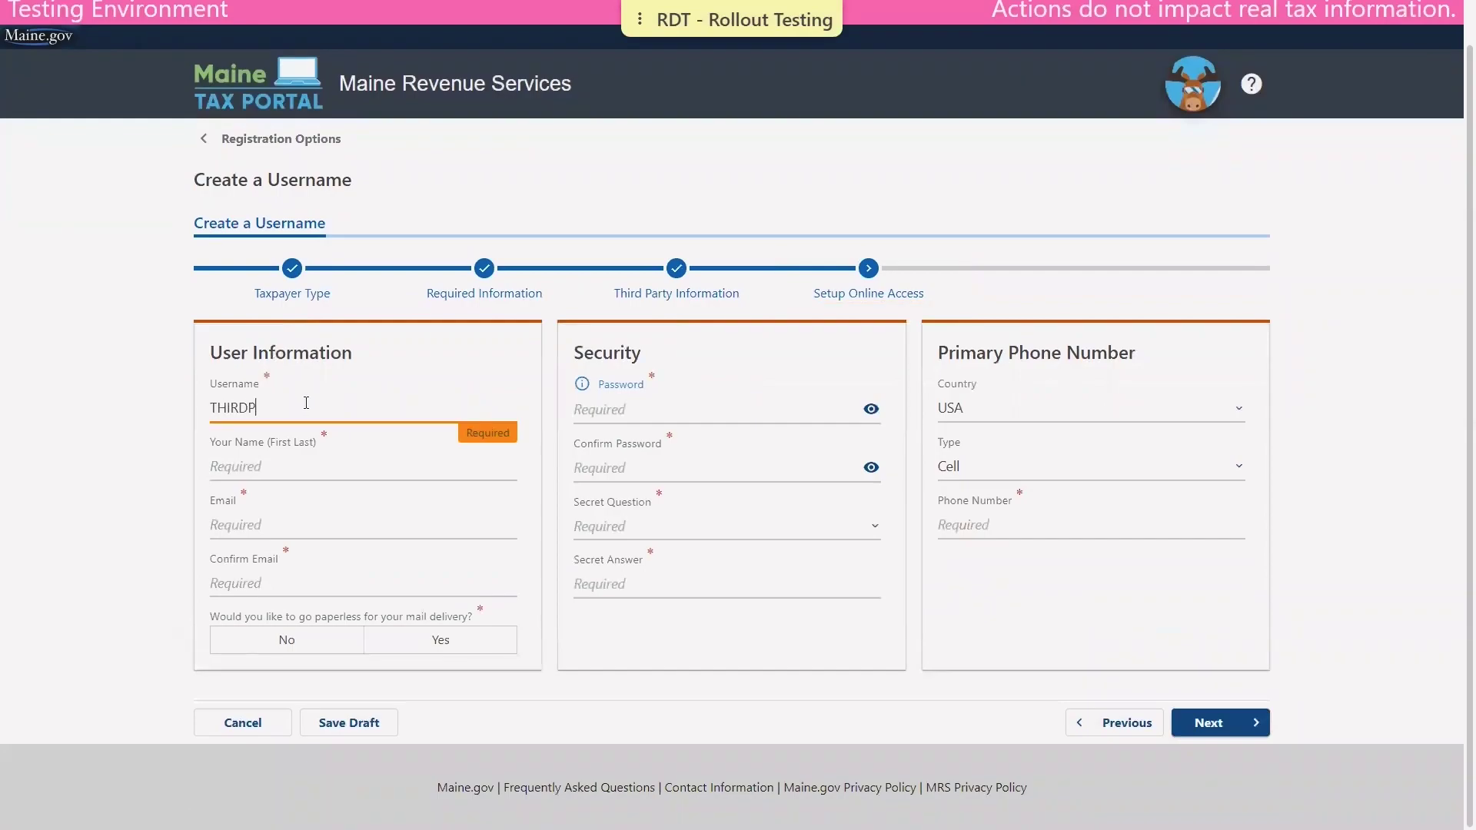
pyautogui.write('ARTY')
pyautogui.press('Tab')
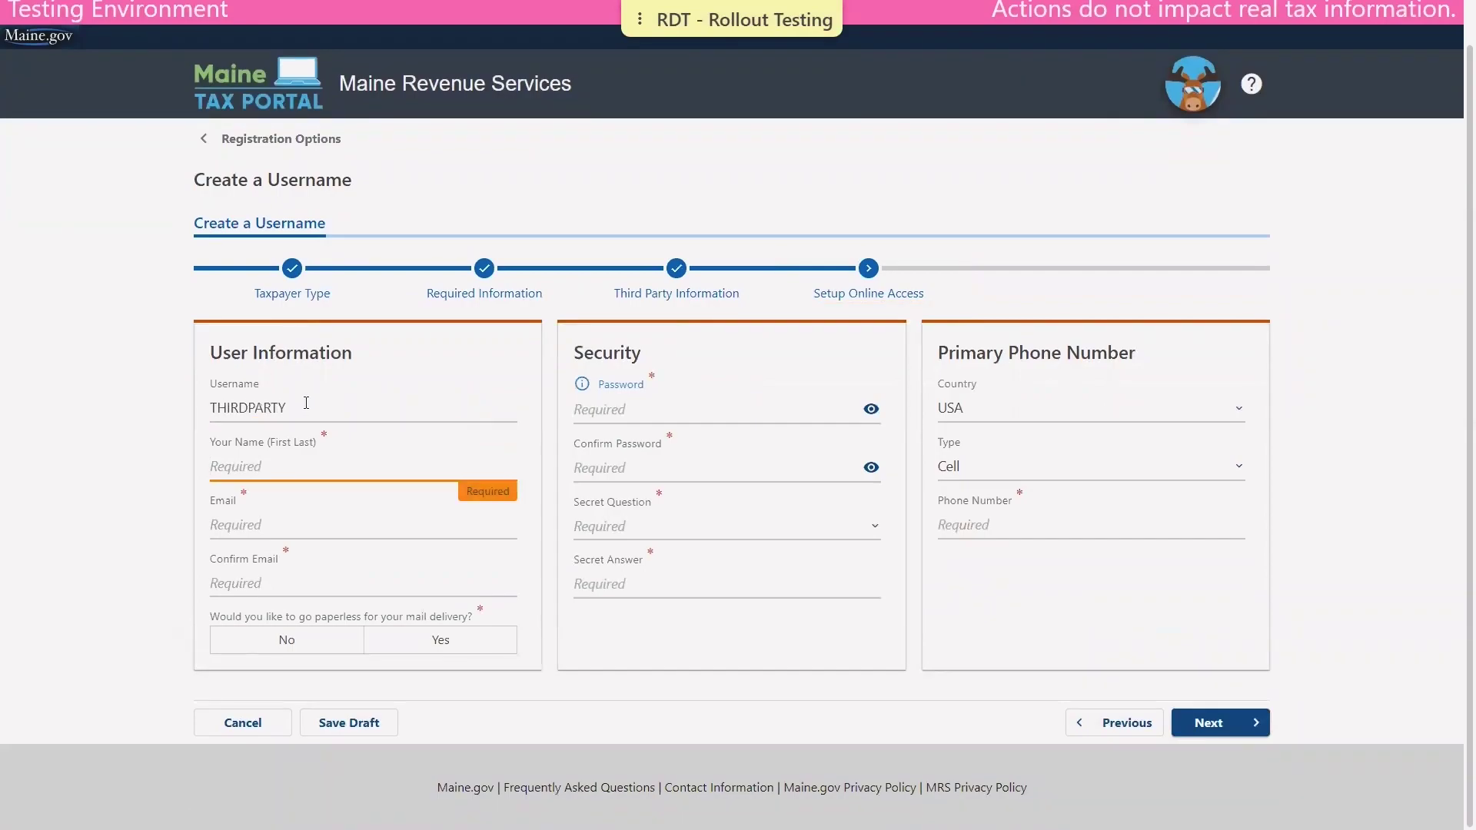
pyautogui.write('THIRD PARTY')
pyautogui.press('Tab')
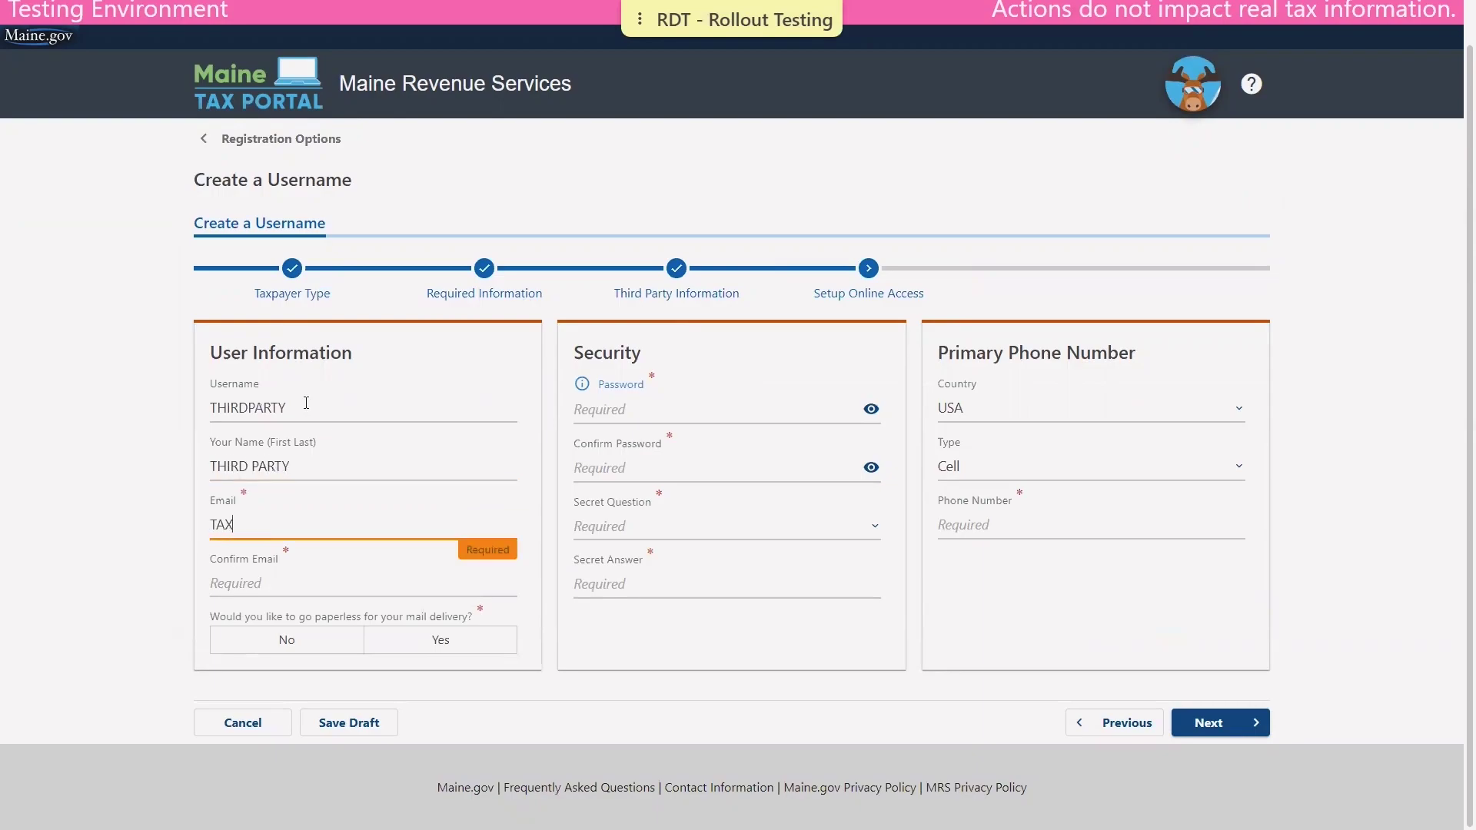
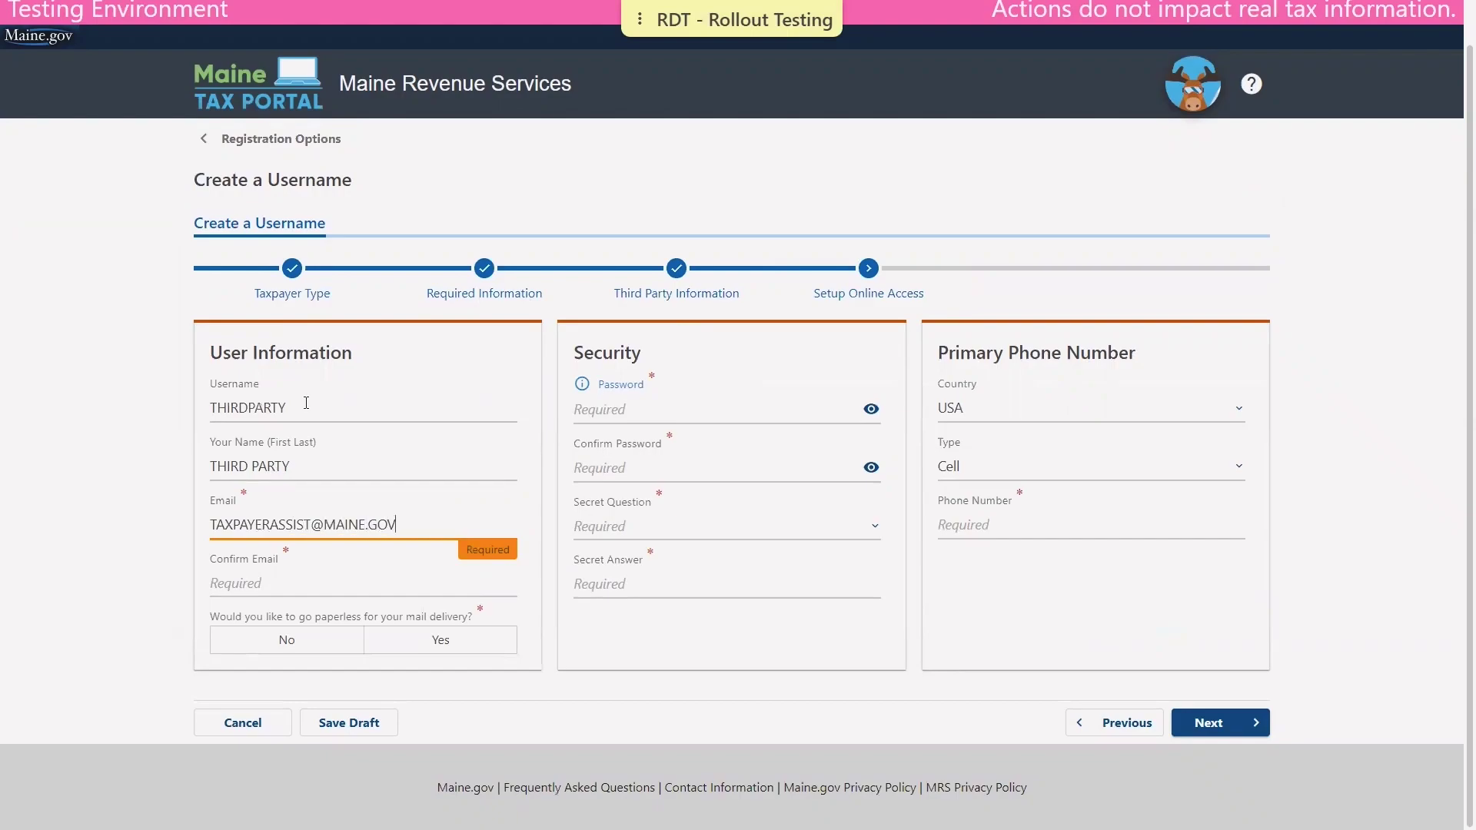
pyautogui.press('Tab')
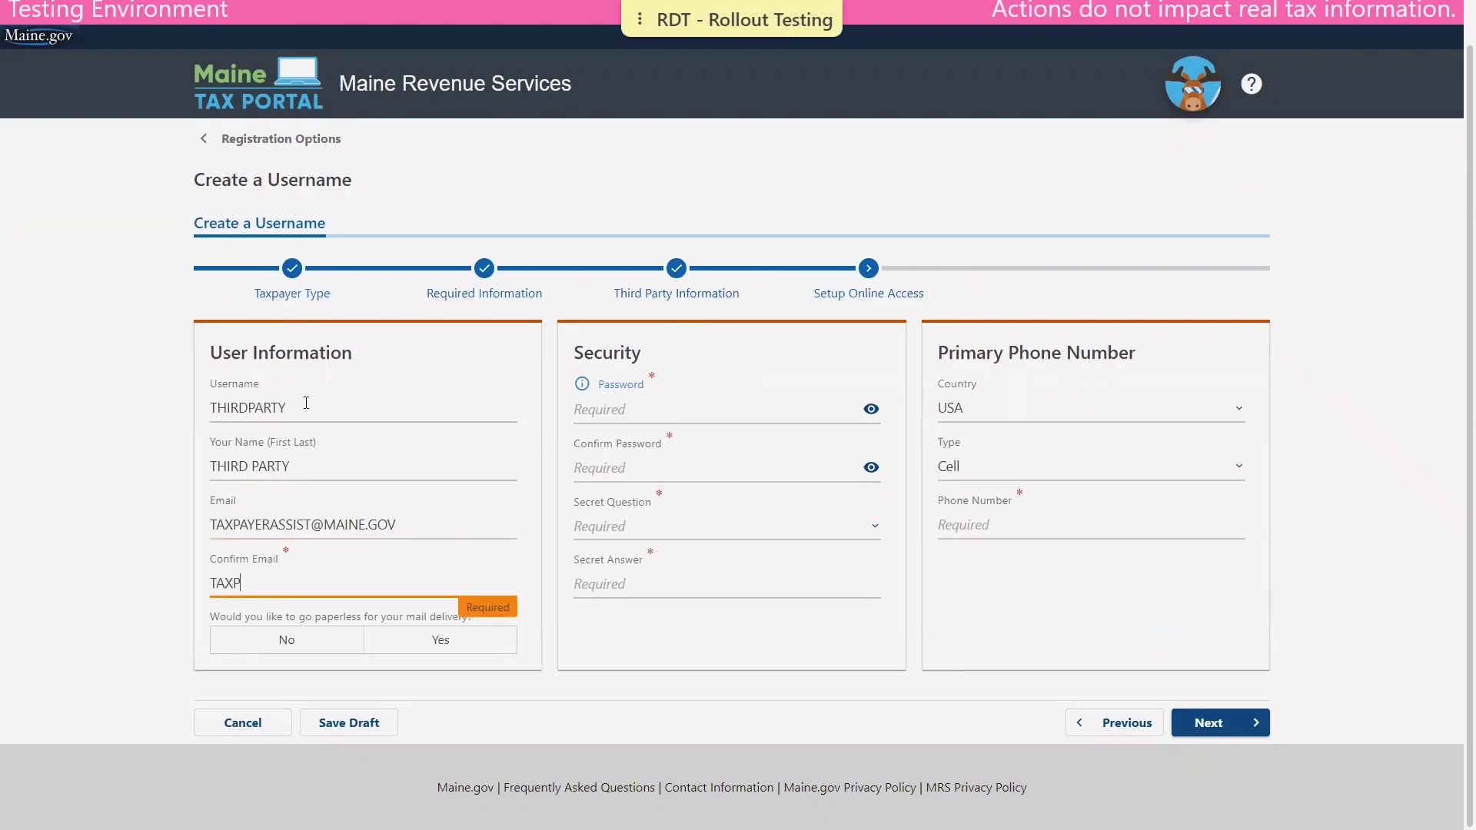
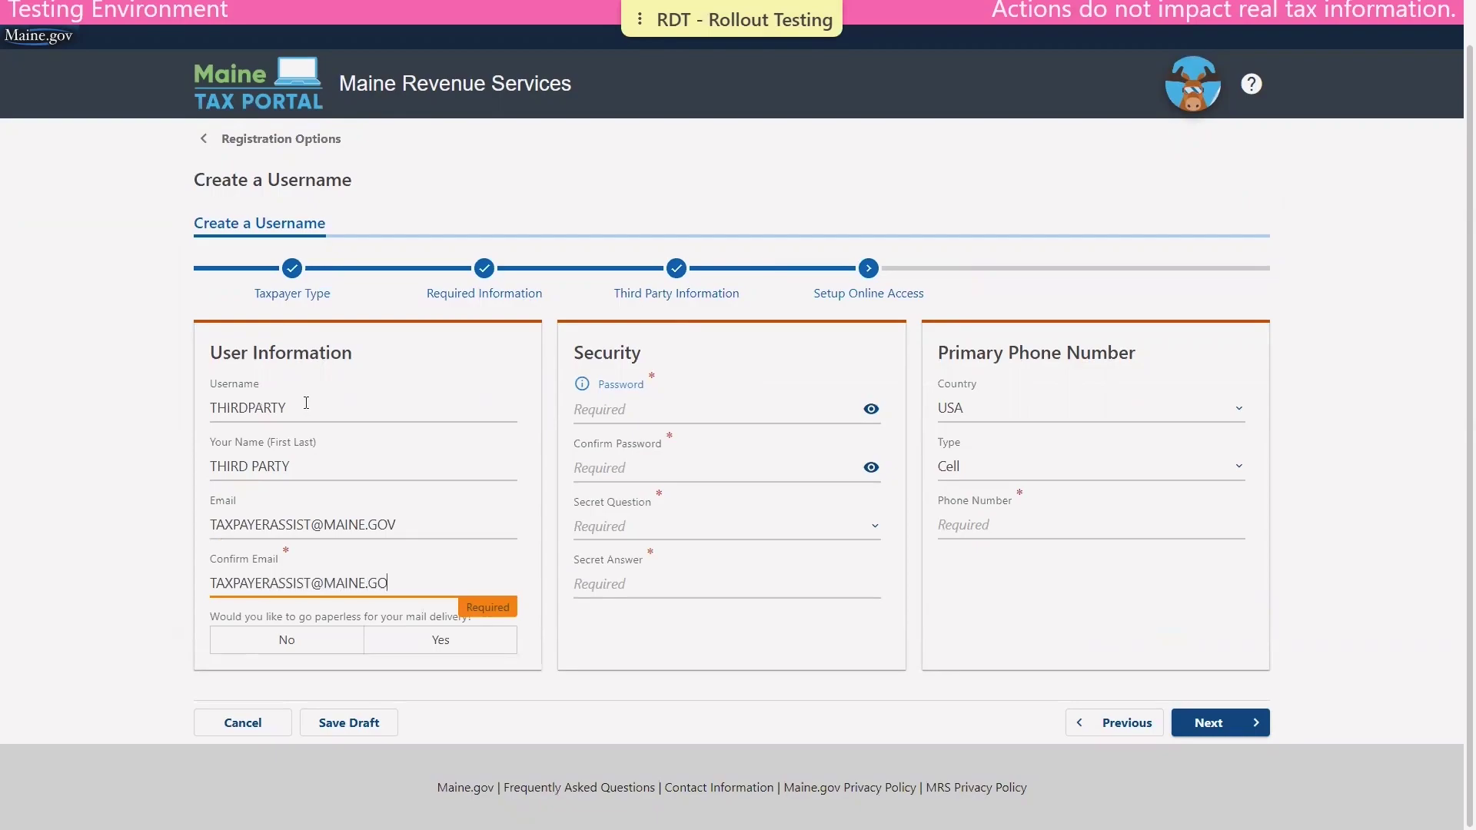
# Set and confirm the account password, pick the first secret question and enter its answer.
pyautogui.click(626, 408)
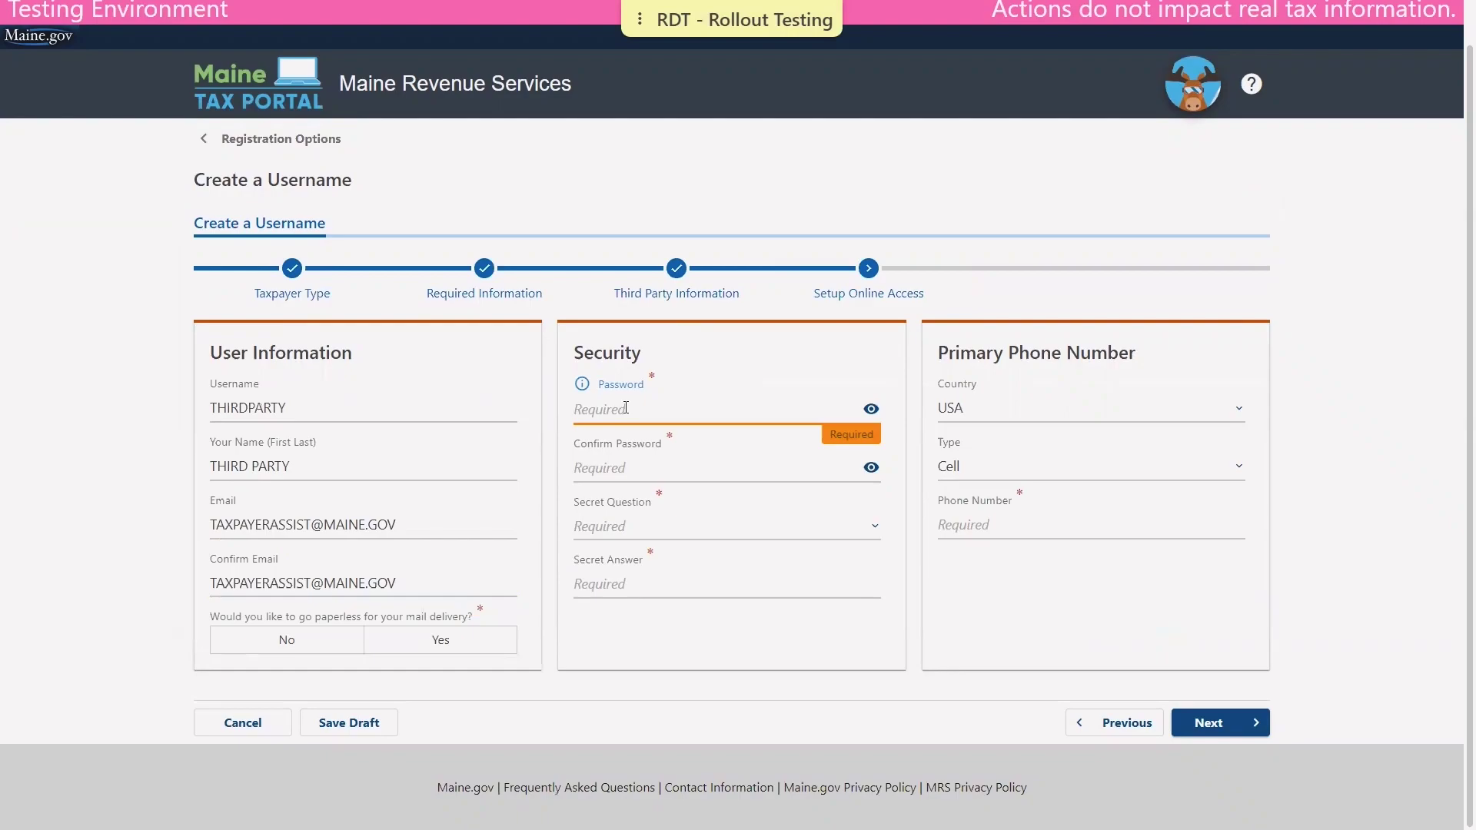
pyautogui.write('••••••••••••')
pyautogui.press('Tab')
pyautogui.press('Tab')
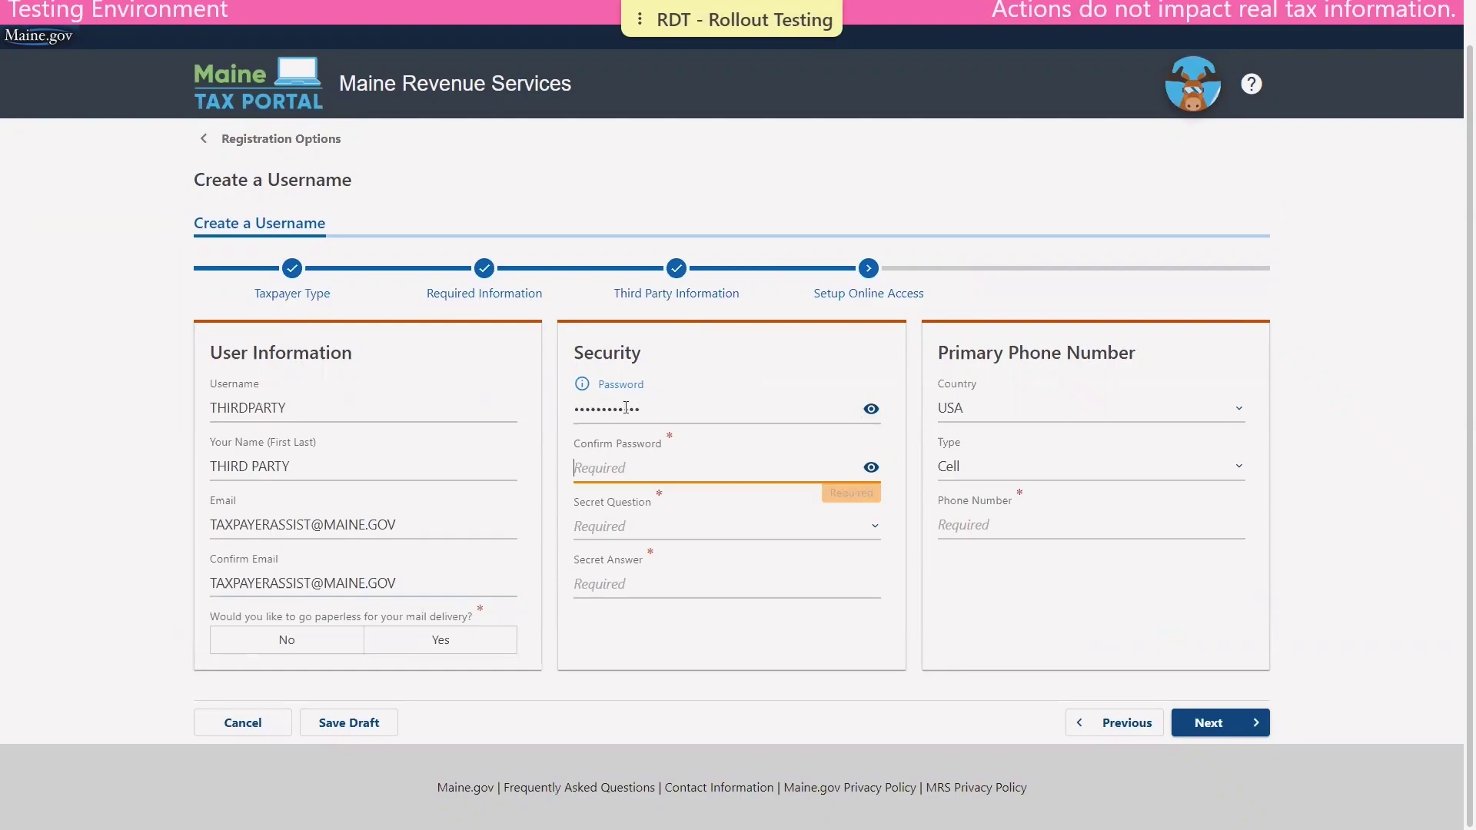
pyautogui.write('••••••')
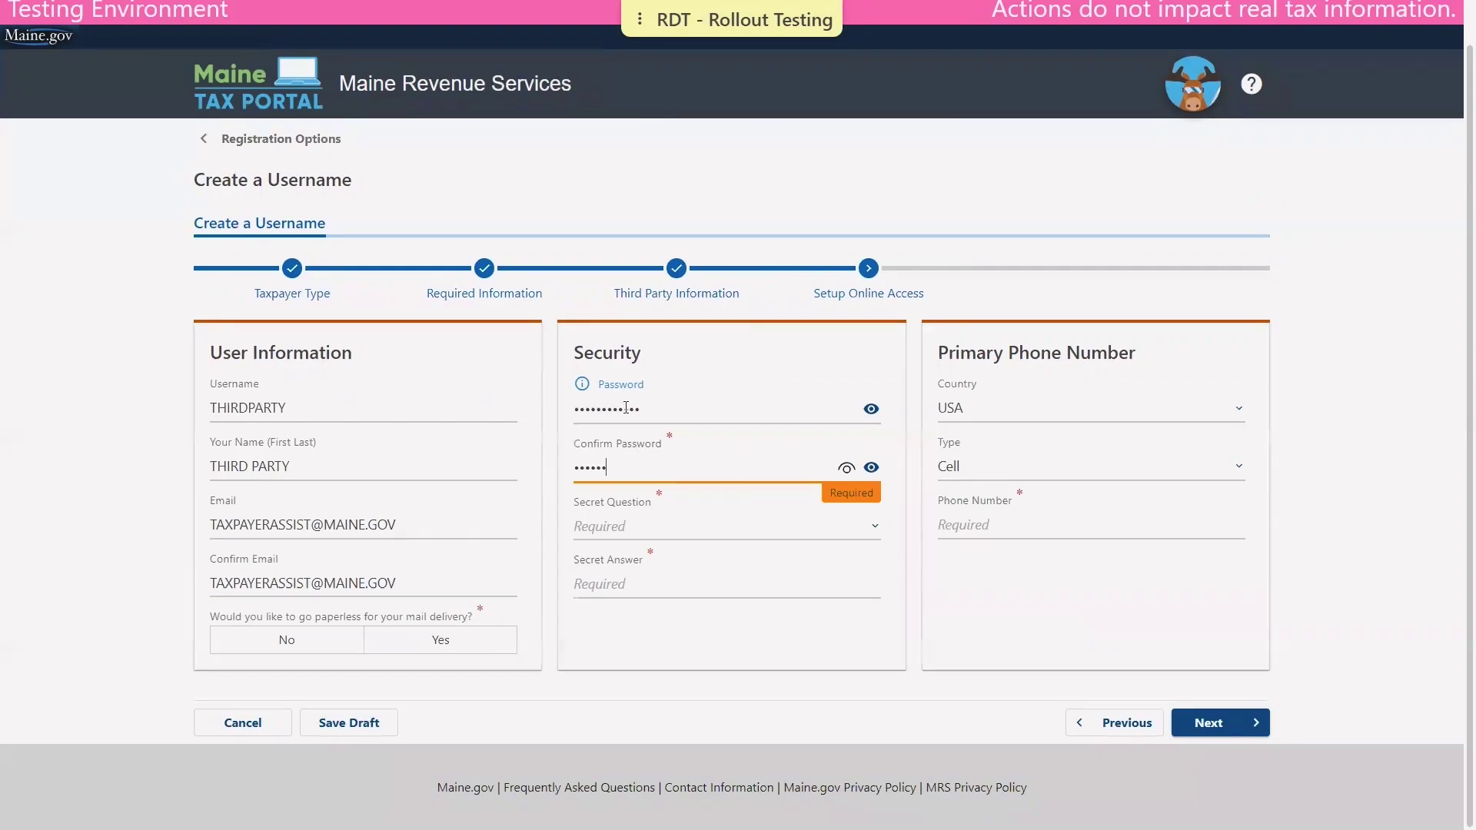
pyautogui.write('••••••')
pyautogui.press('Tab')
pyautogui.press('Tab')
pyautogui.press('Down')
pyautogui.press('Tab')
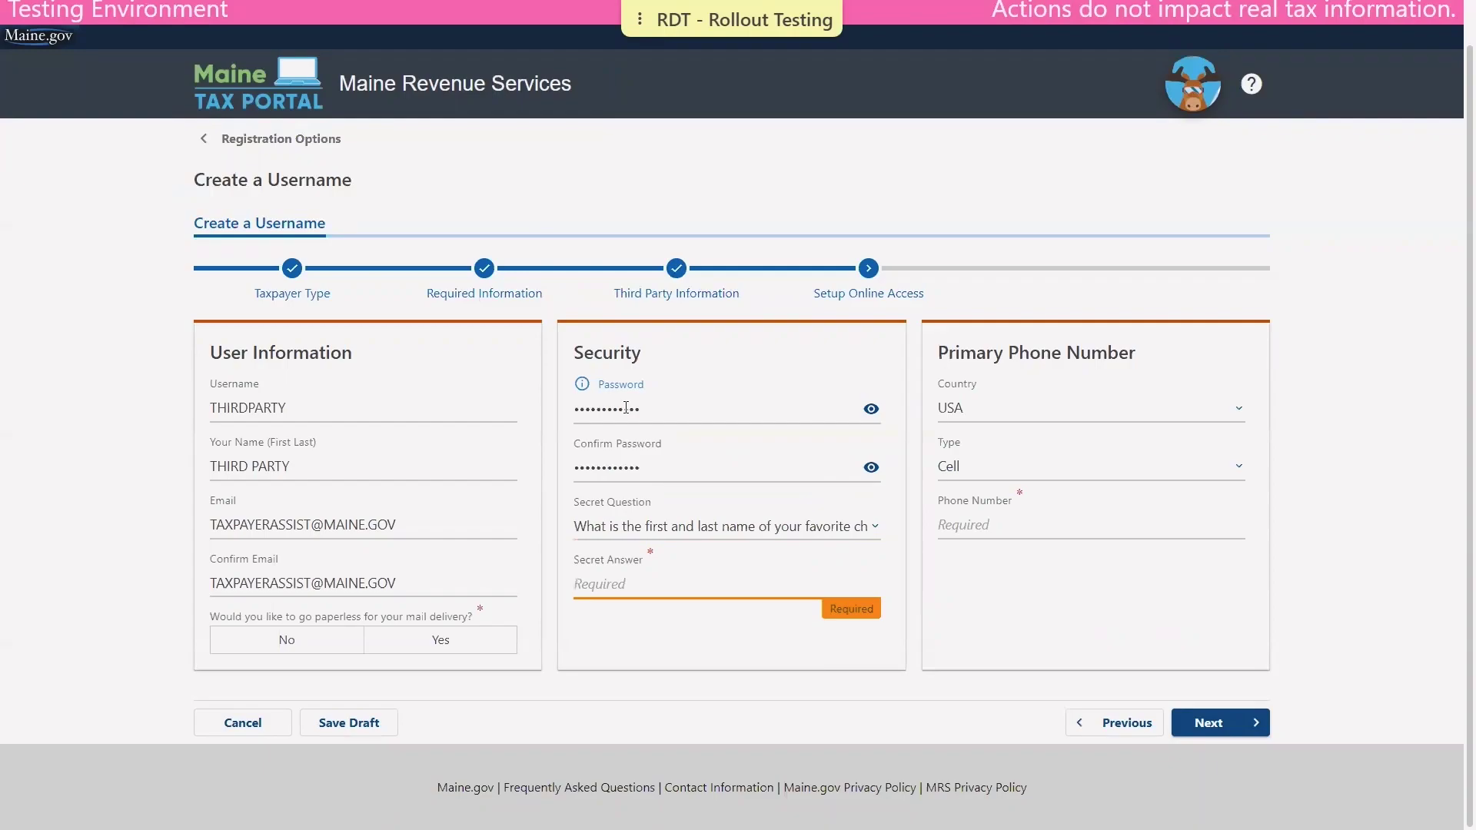
pyautogui.write('None')
# Add a Business phone number and decline paperless mail delivery.
pyautogui.click(995, 464)
pyautogui.click(998, 486)
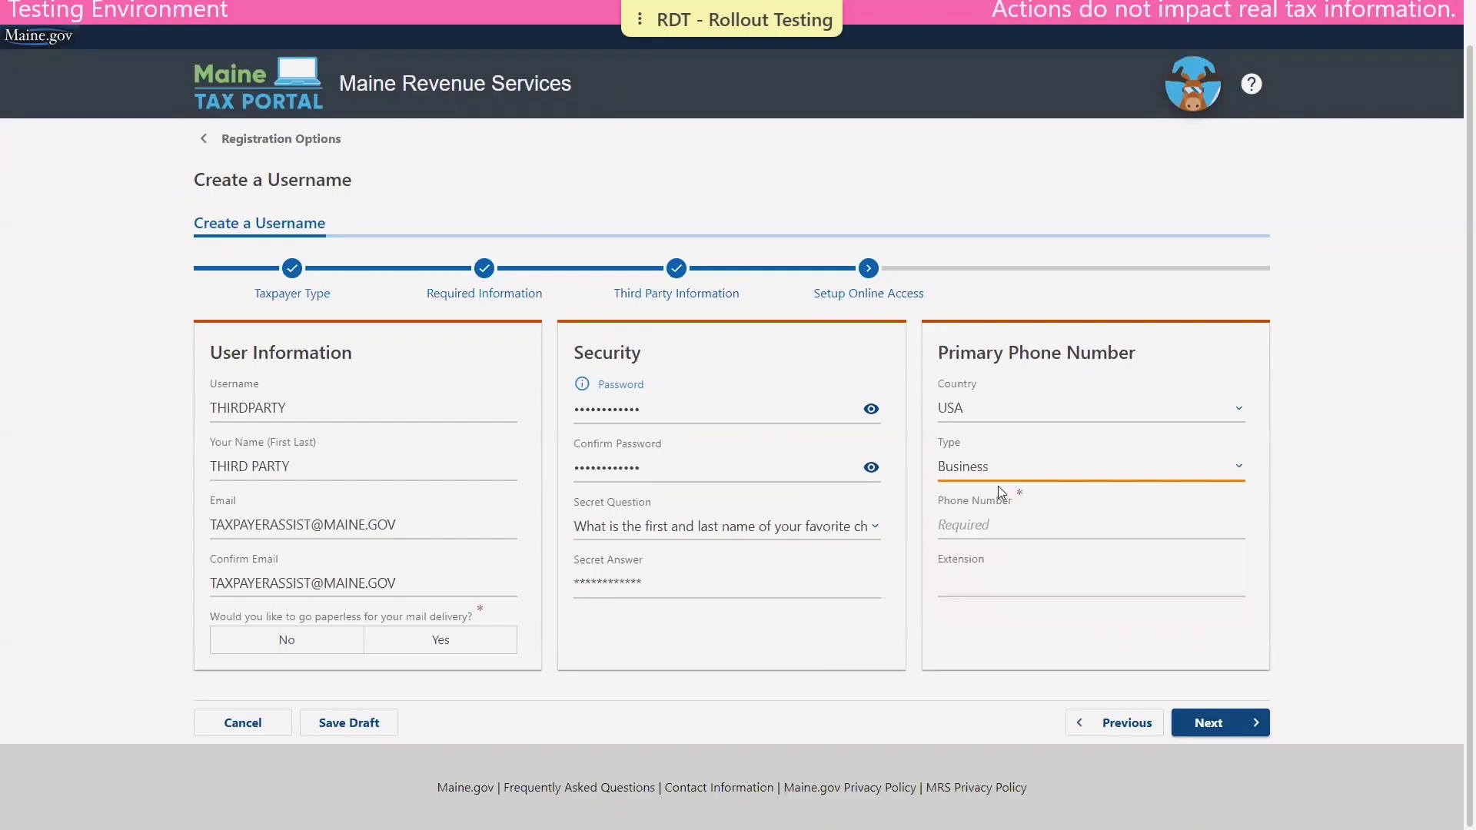
pyautogui.click(970, 522)
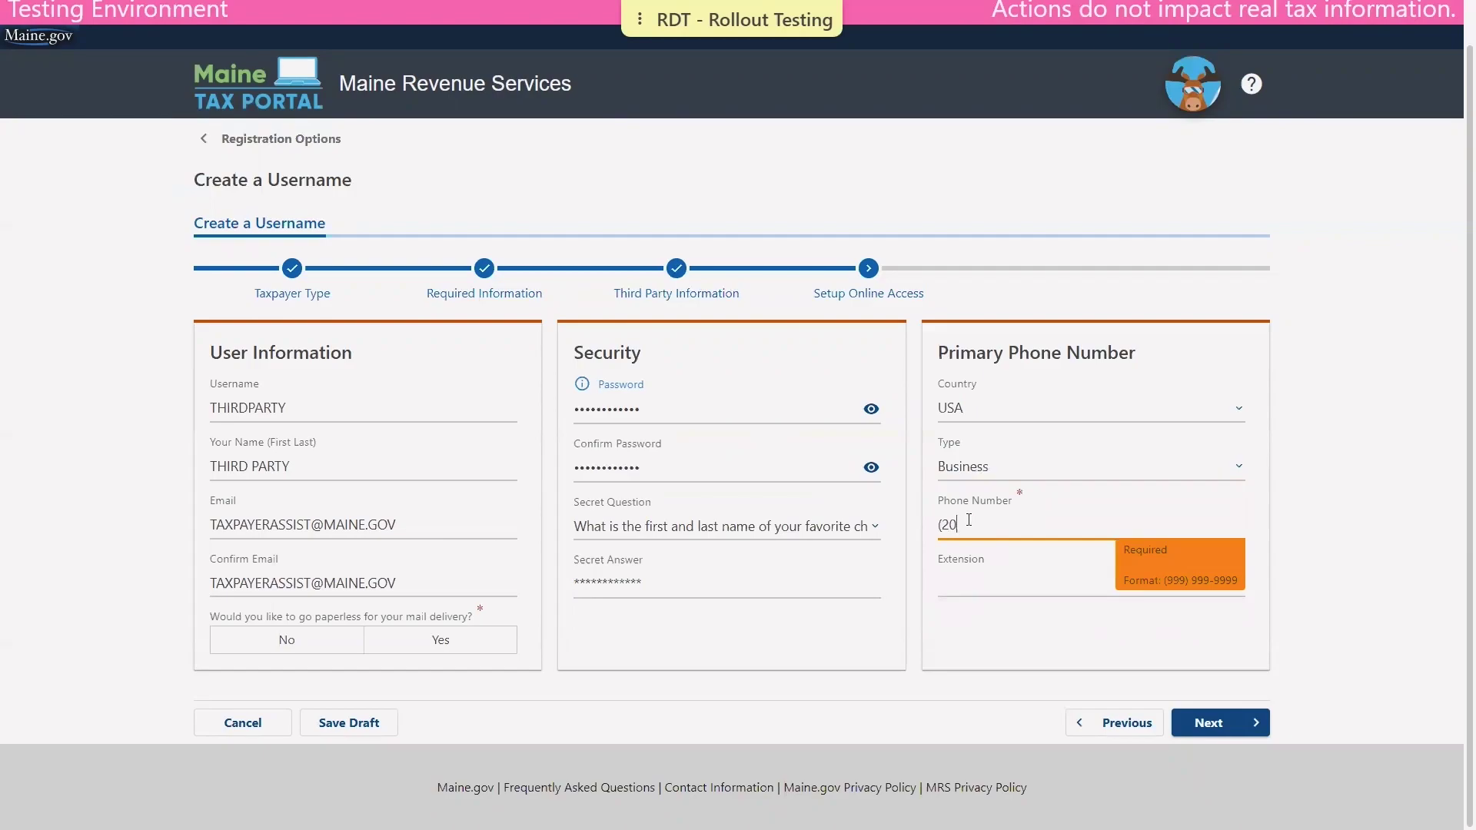
pyautogui.click(907, 703)
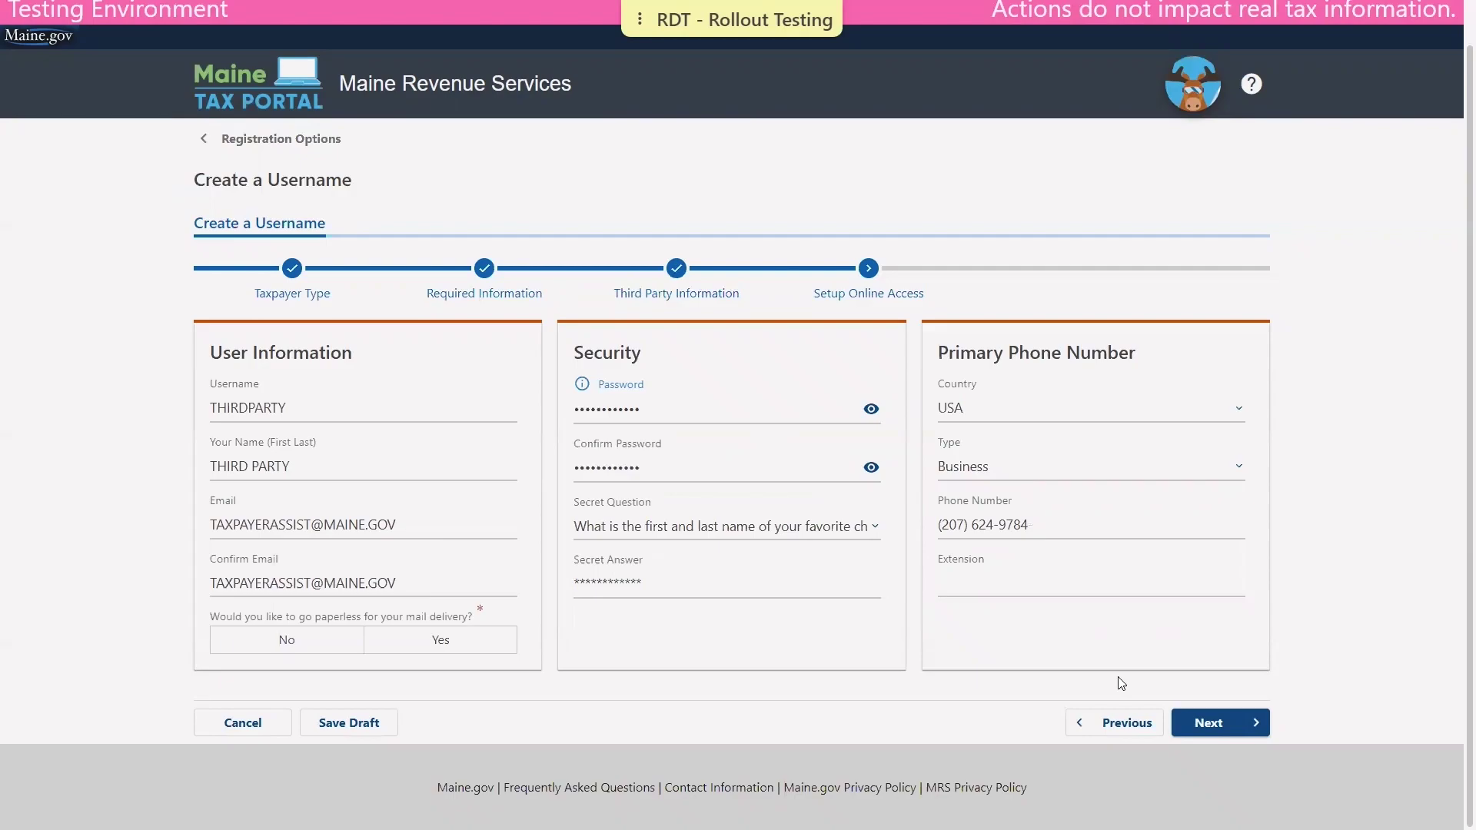
pyautogui.click(1202, 729)
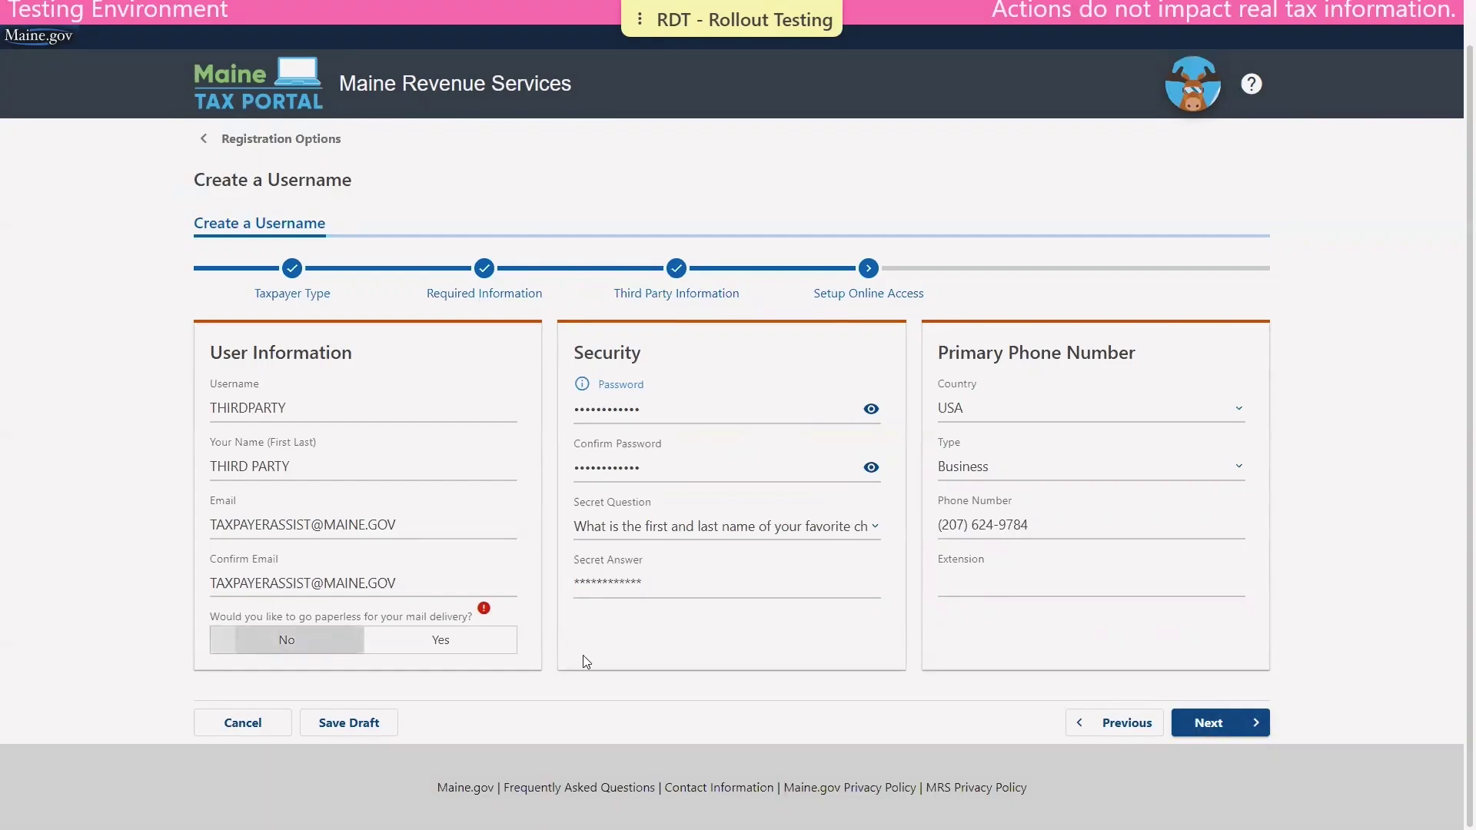
# Advance to the summary, submit, and enter the contact e-mail in both confirmation fields.
pyautogui.click(1249, 727)
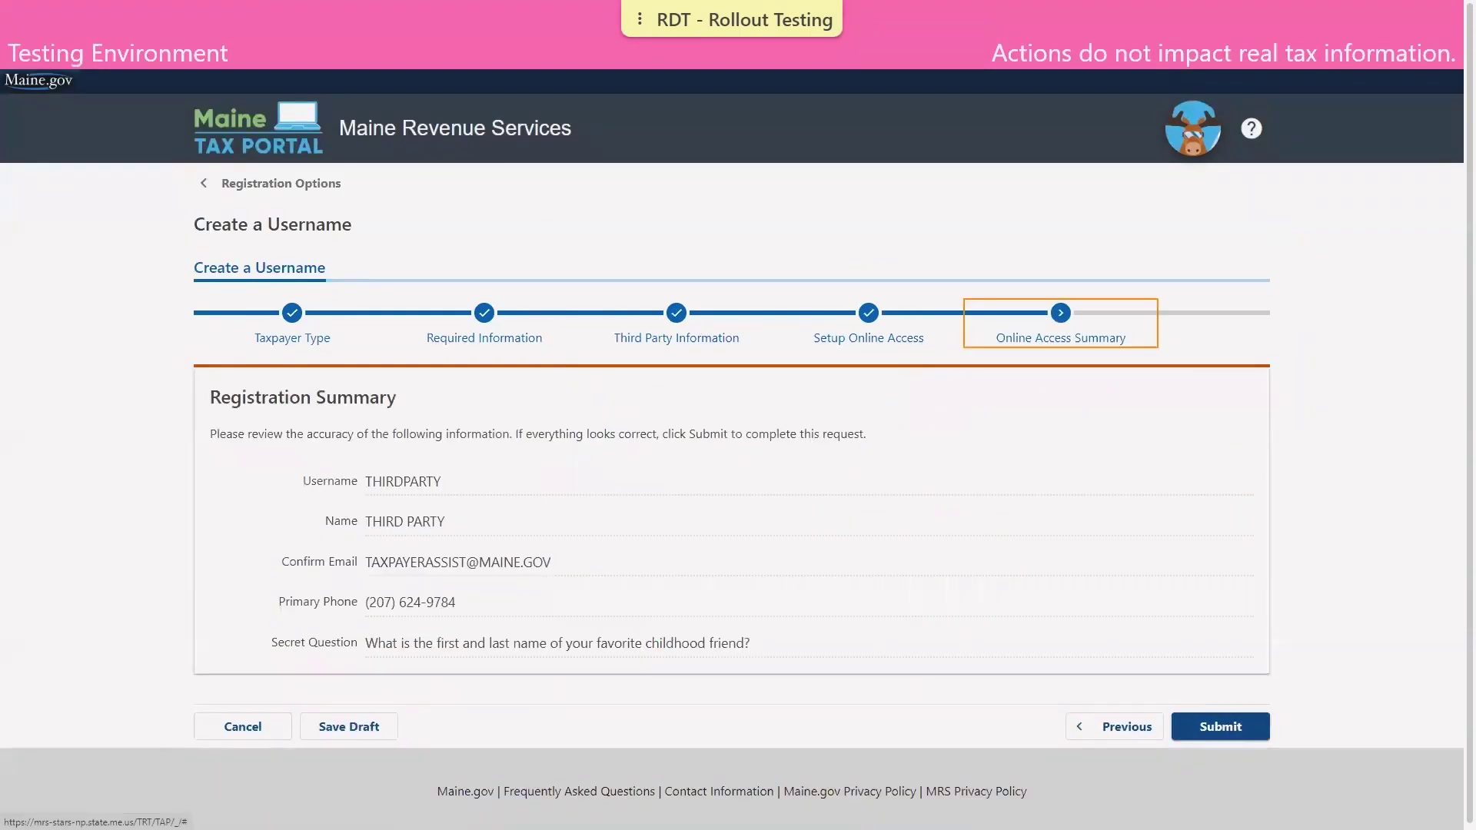
pyautogui.click(1231, 726)
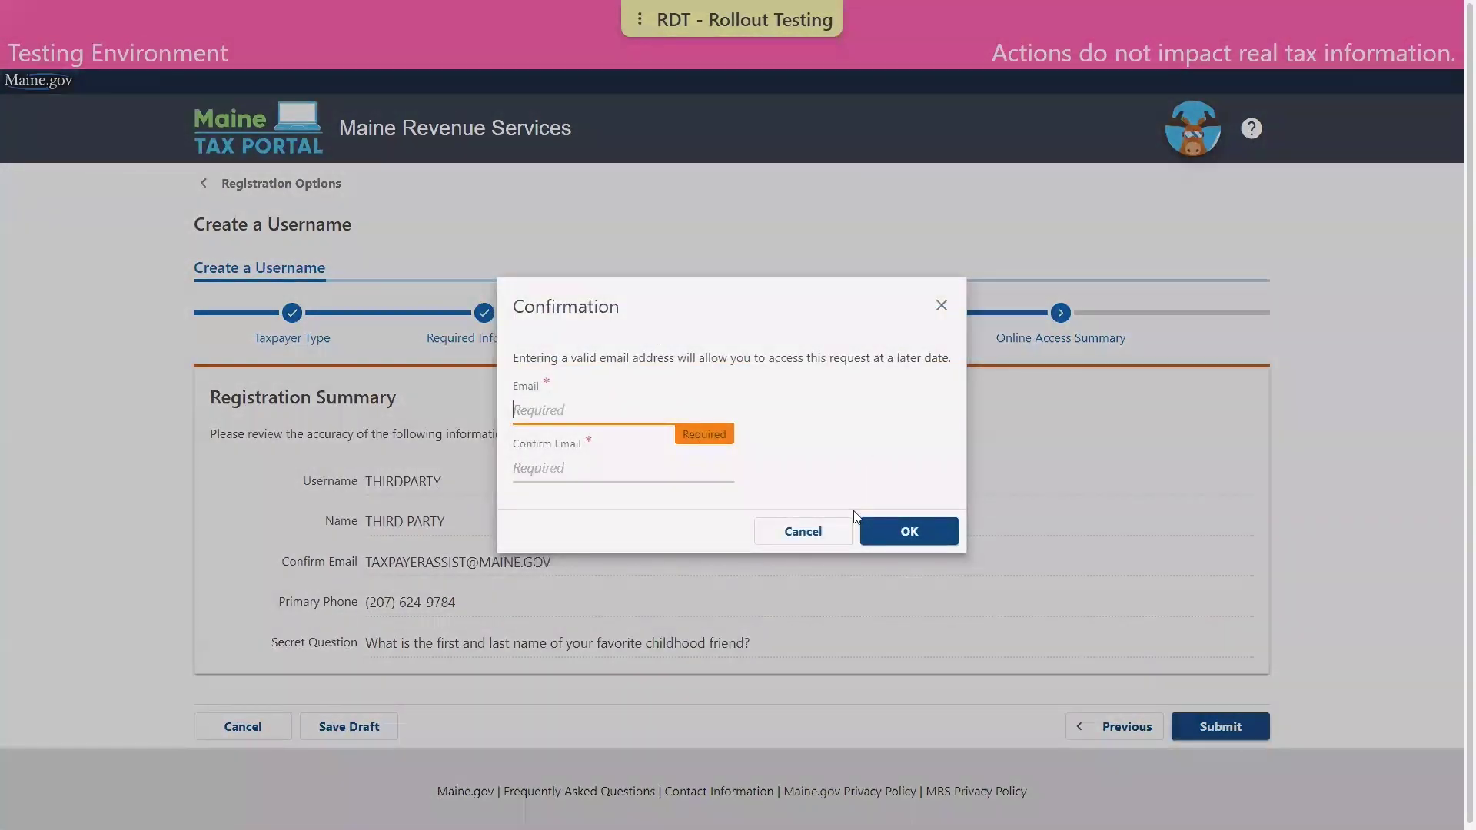
pyautogui.press('Tab')
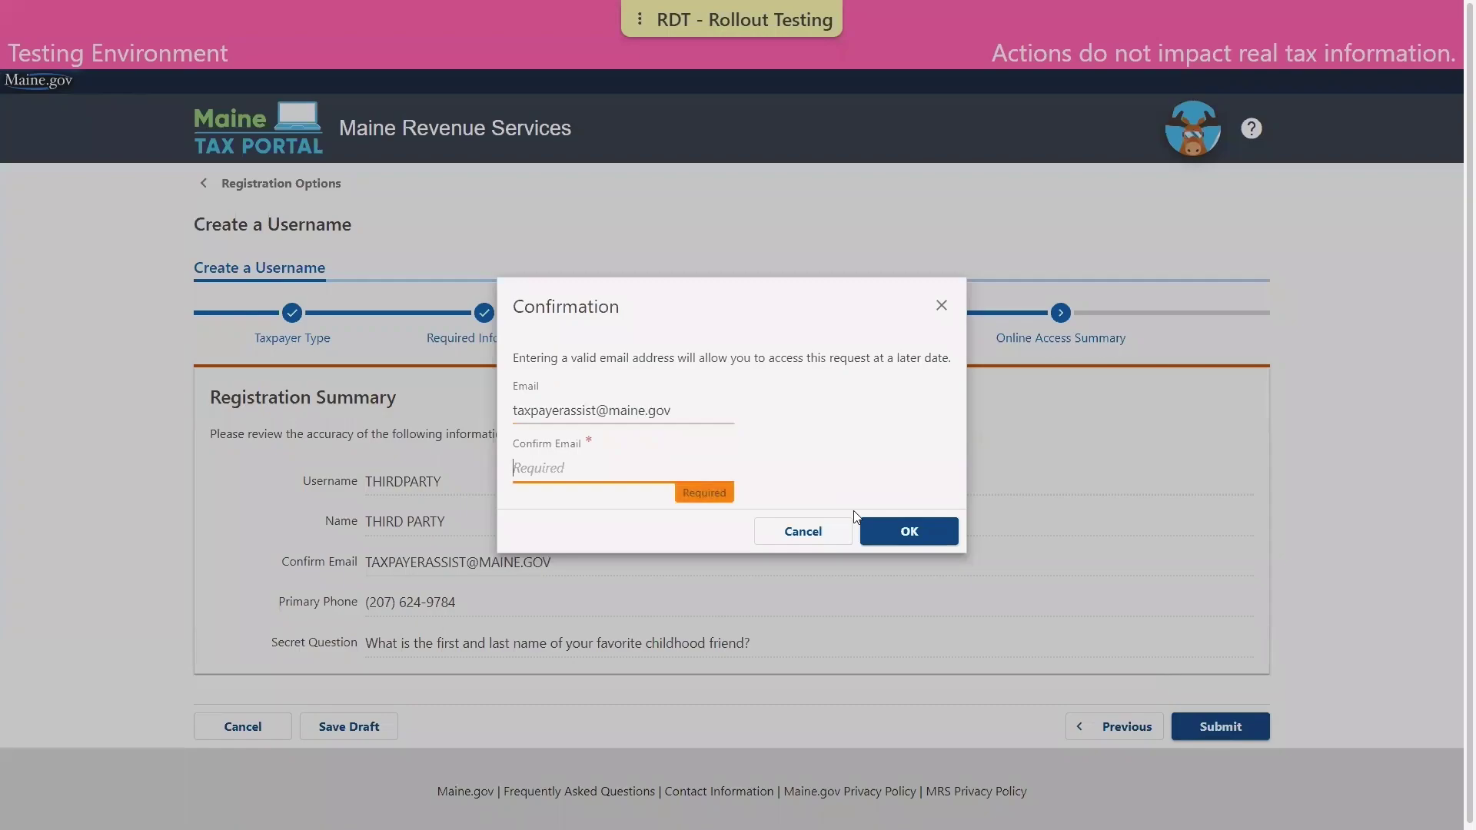
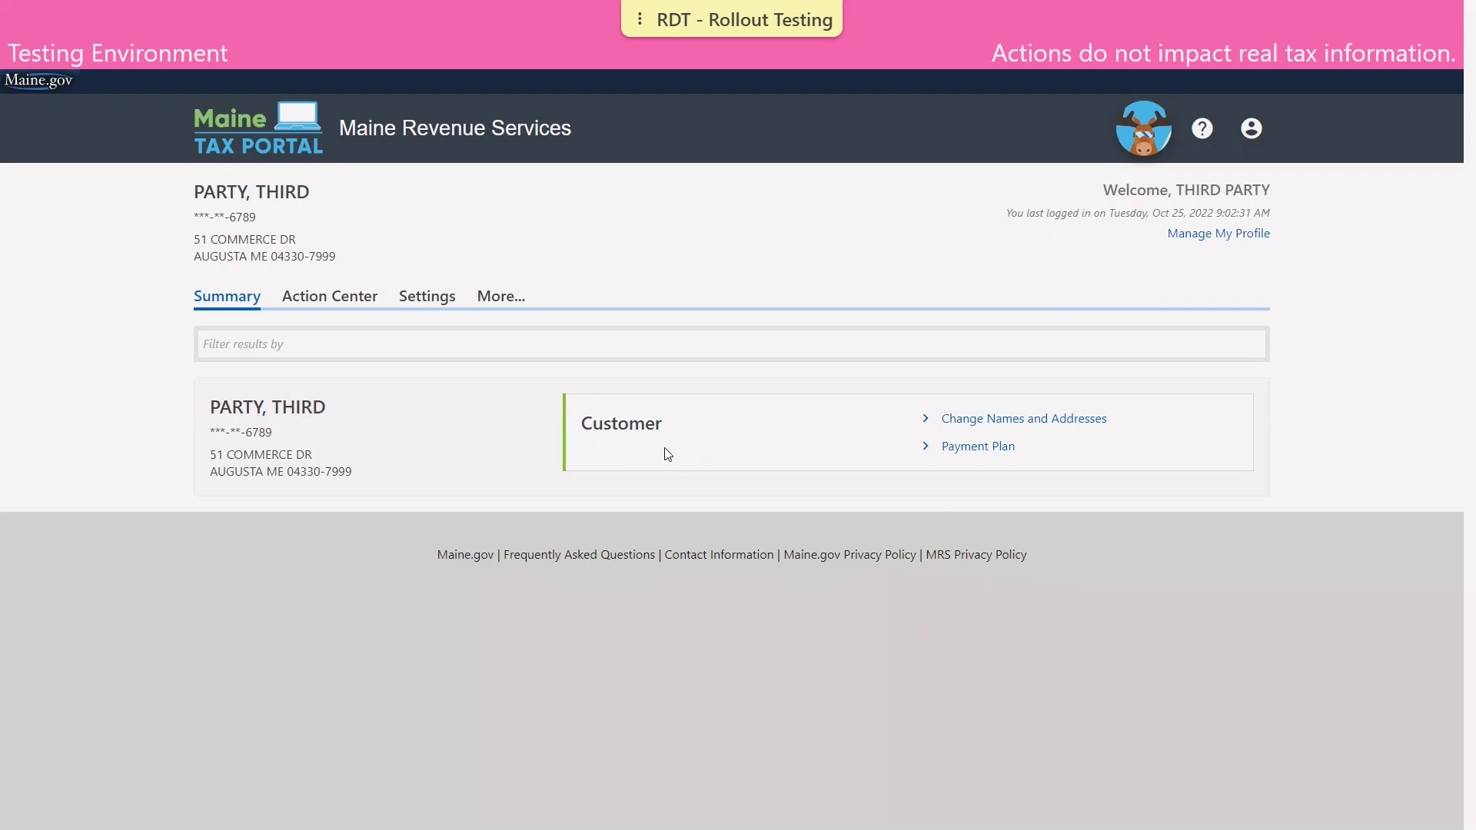
# Go to Manage My Profile, More..., and open Request Third Party Access.
pyautogui.click(1217, 238)
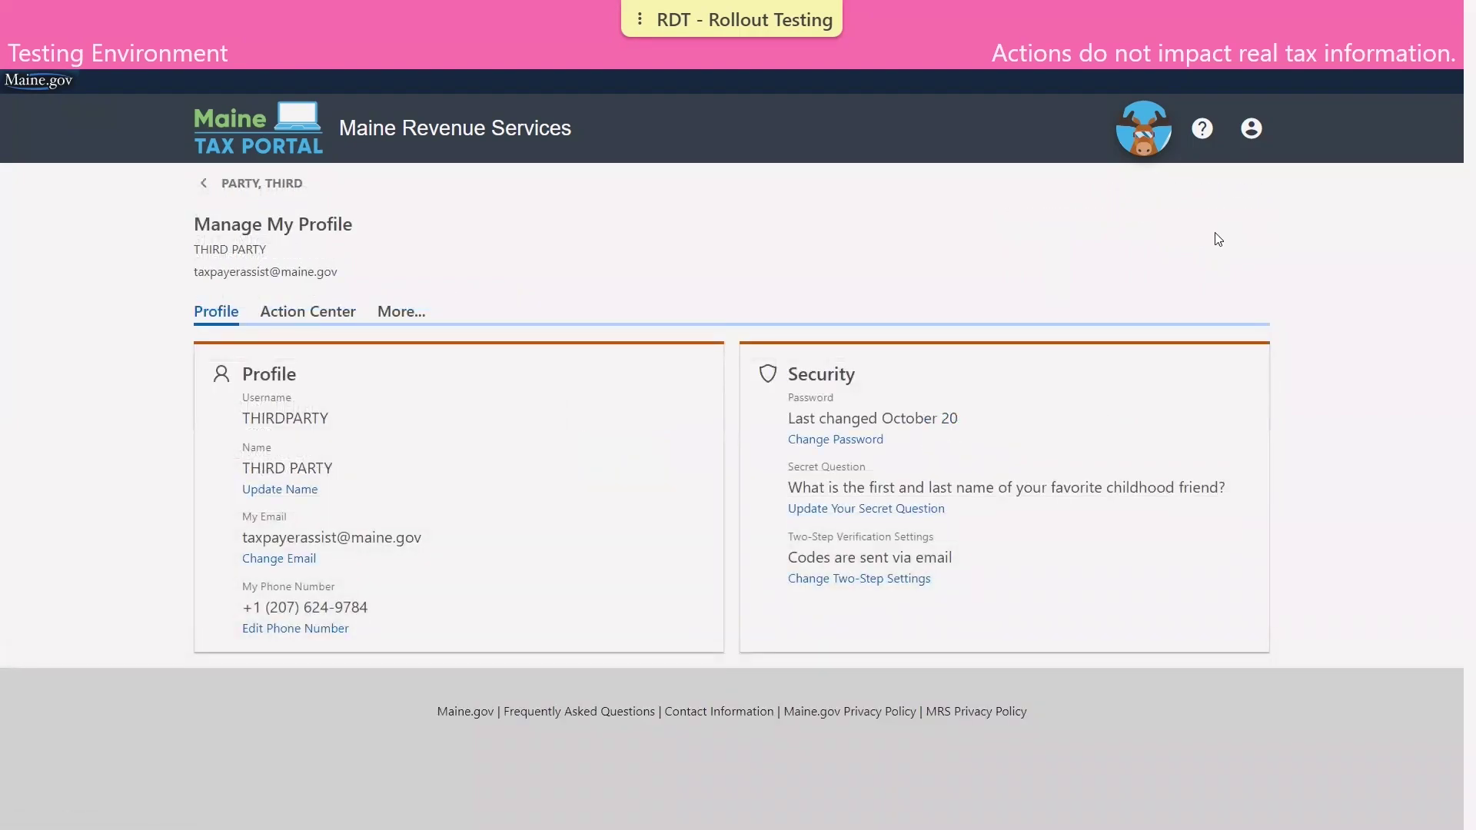
pyautogui.click(415, 312)
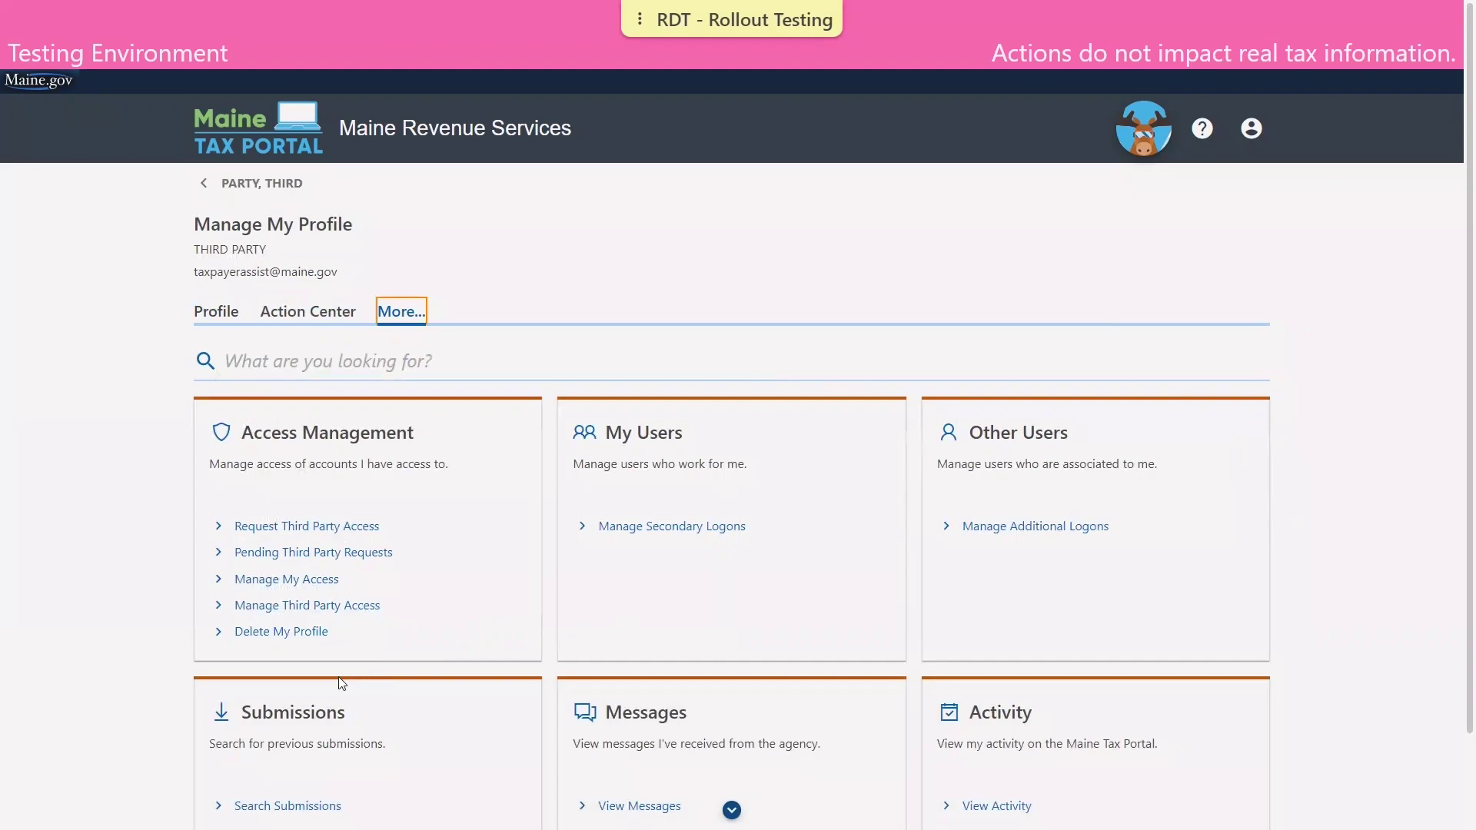
pyautogui.scroll(-2, 346, 671)
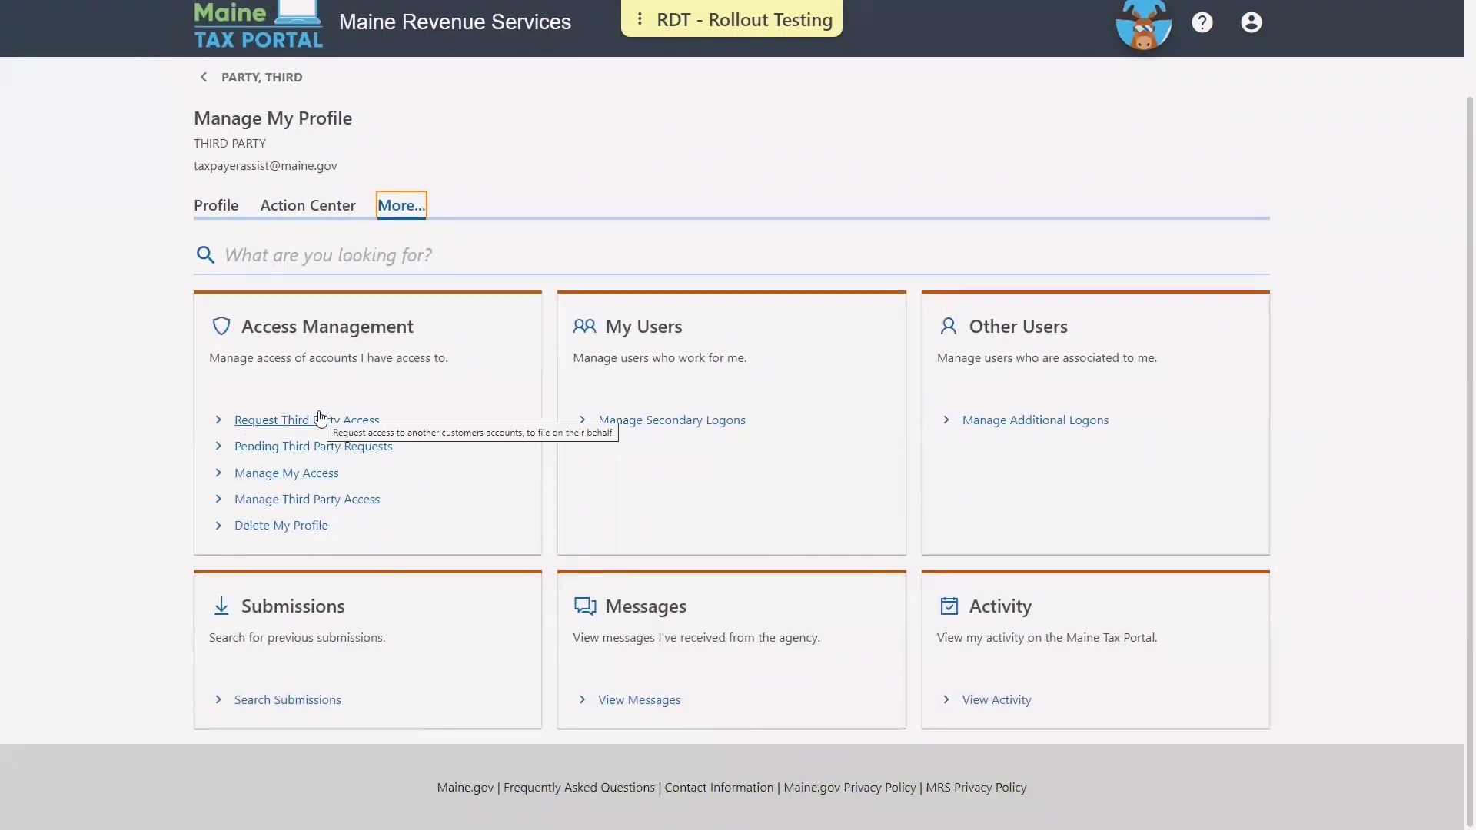
pyautogui.click(321, 419)
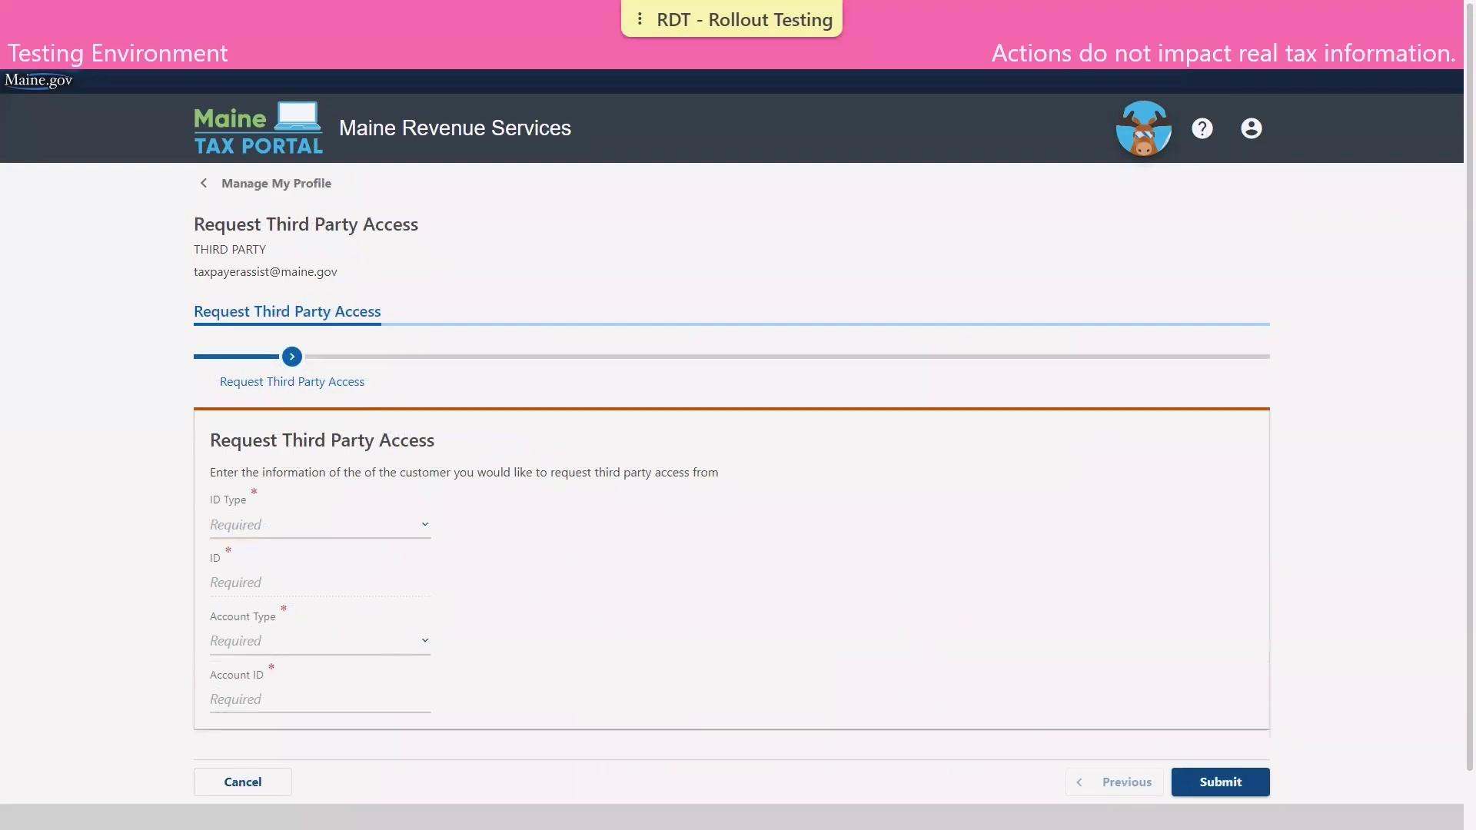
# Request access to the client's Business Equipment Tax Reimbursement account using its Federal Employer ID and account ID.
pyautogui.click(332, 527)
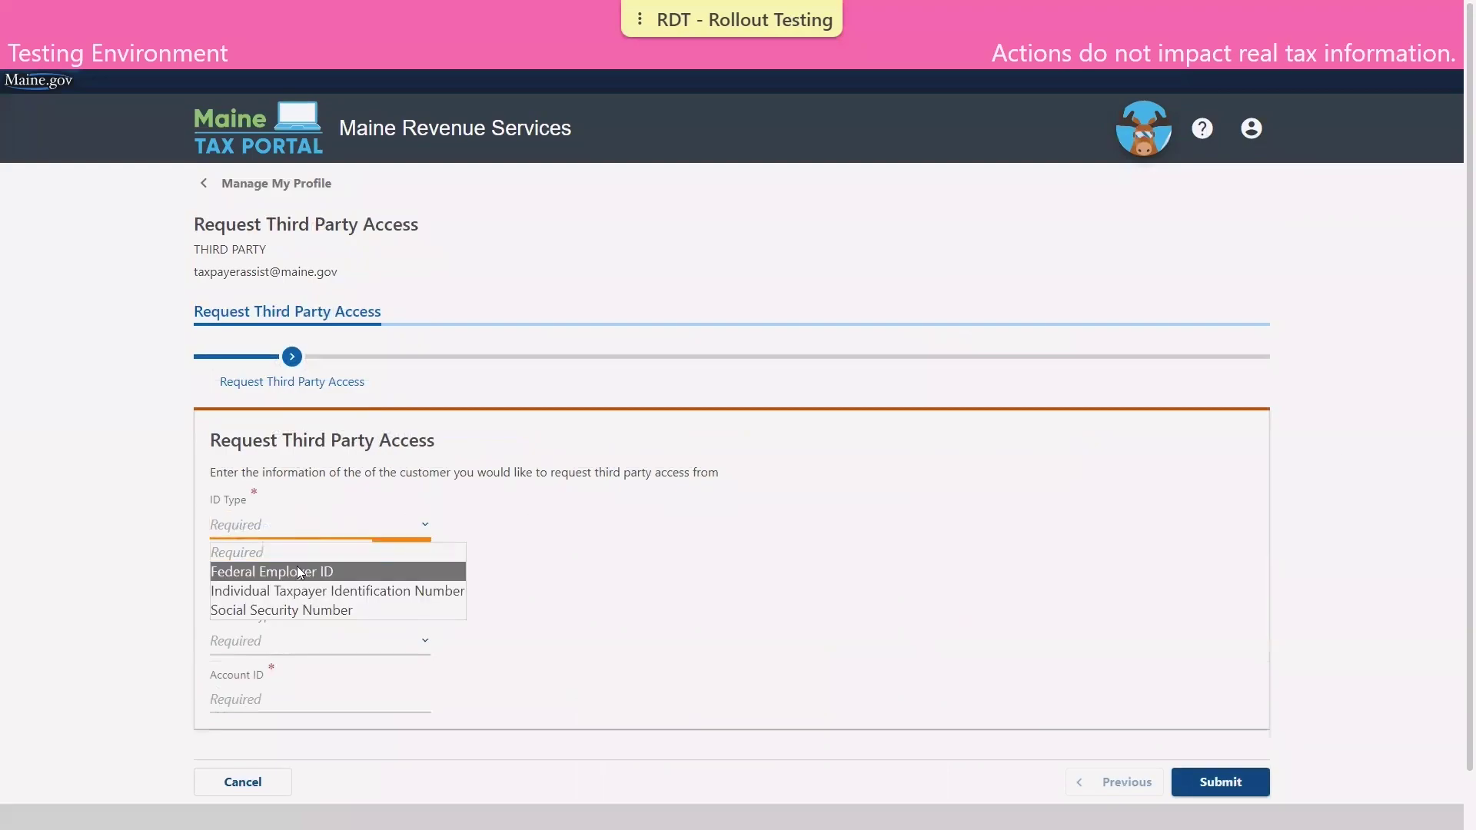
pyautogui.click(254, 570)
pyautogui.click(238, 590)
pyautogui.write('12')
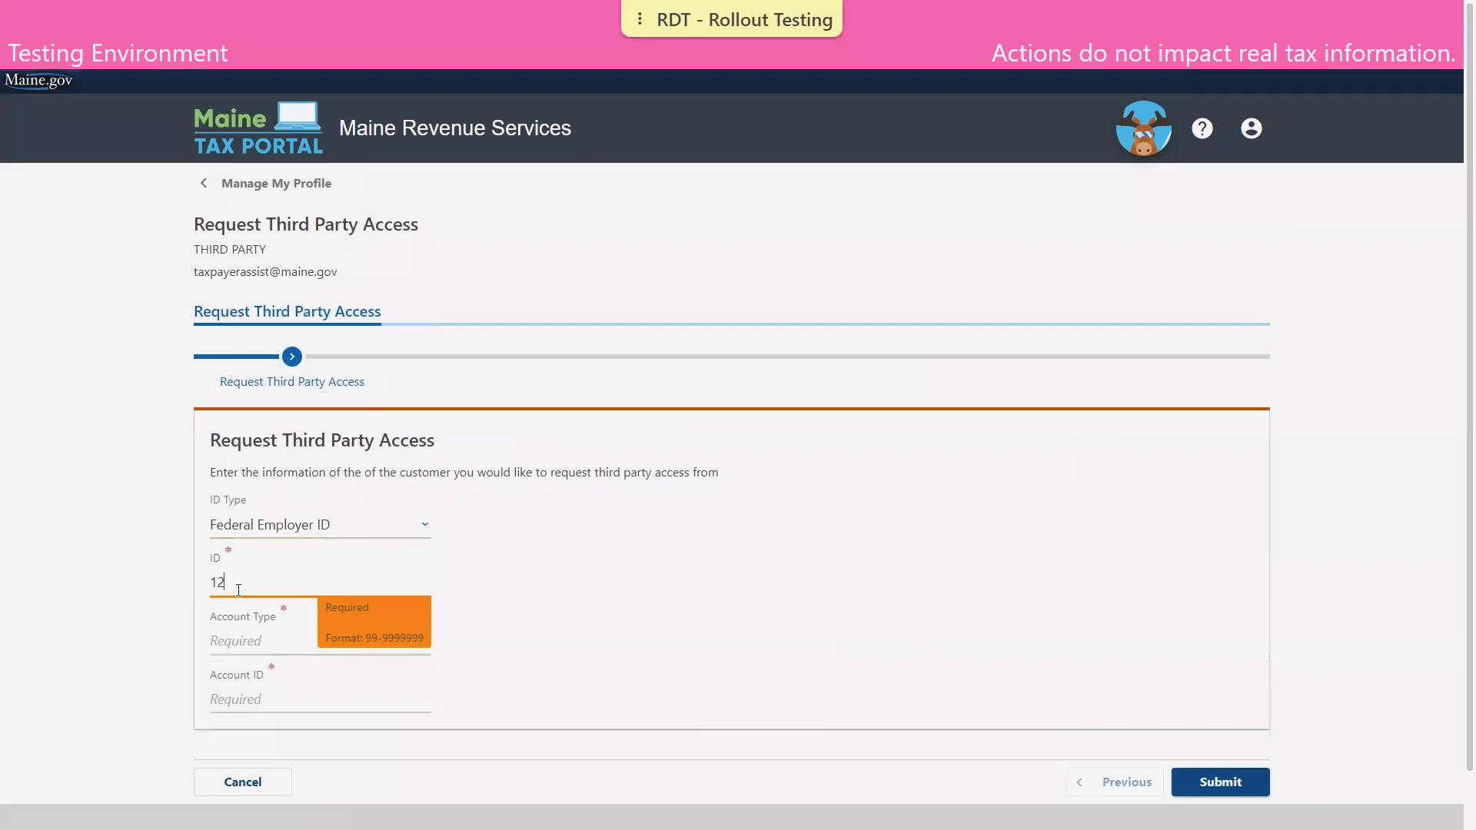
pyautogui.write('-3456789')
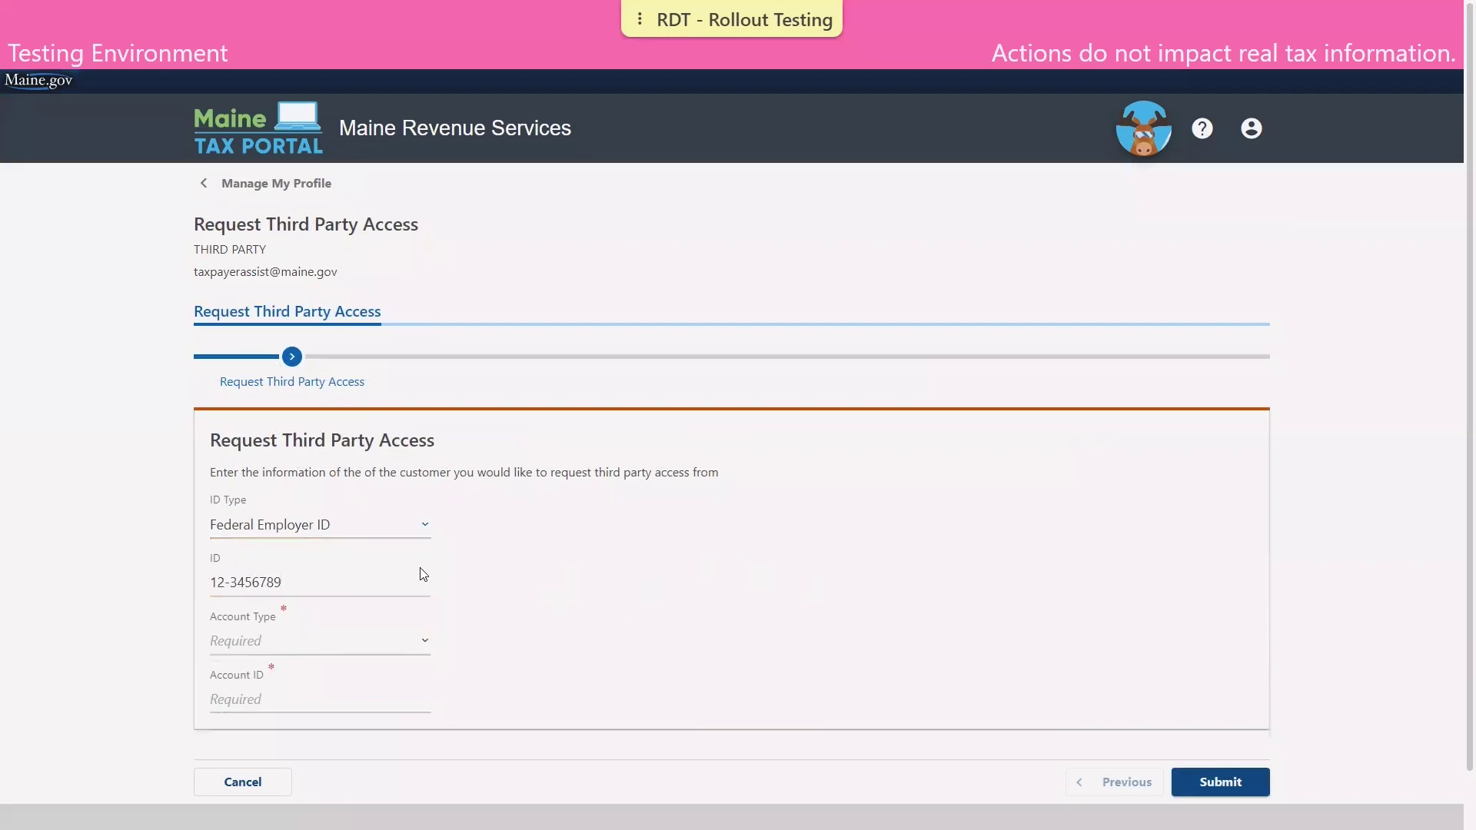
pyautogui.click(240, 641)
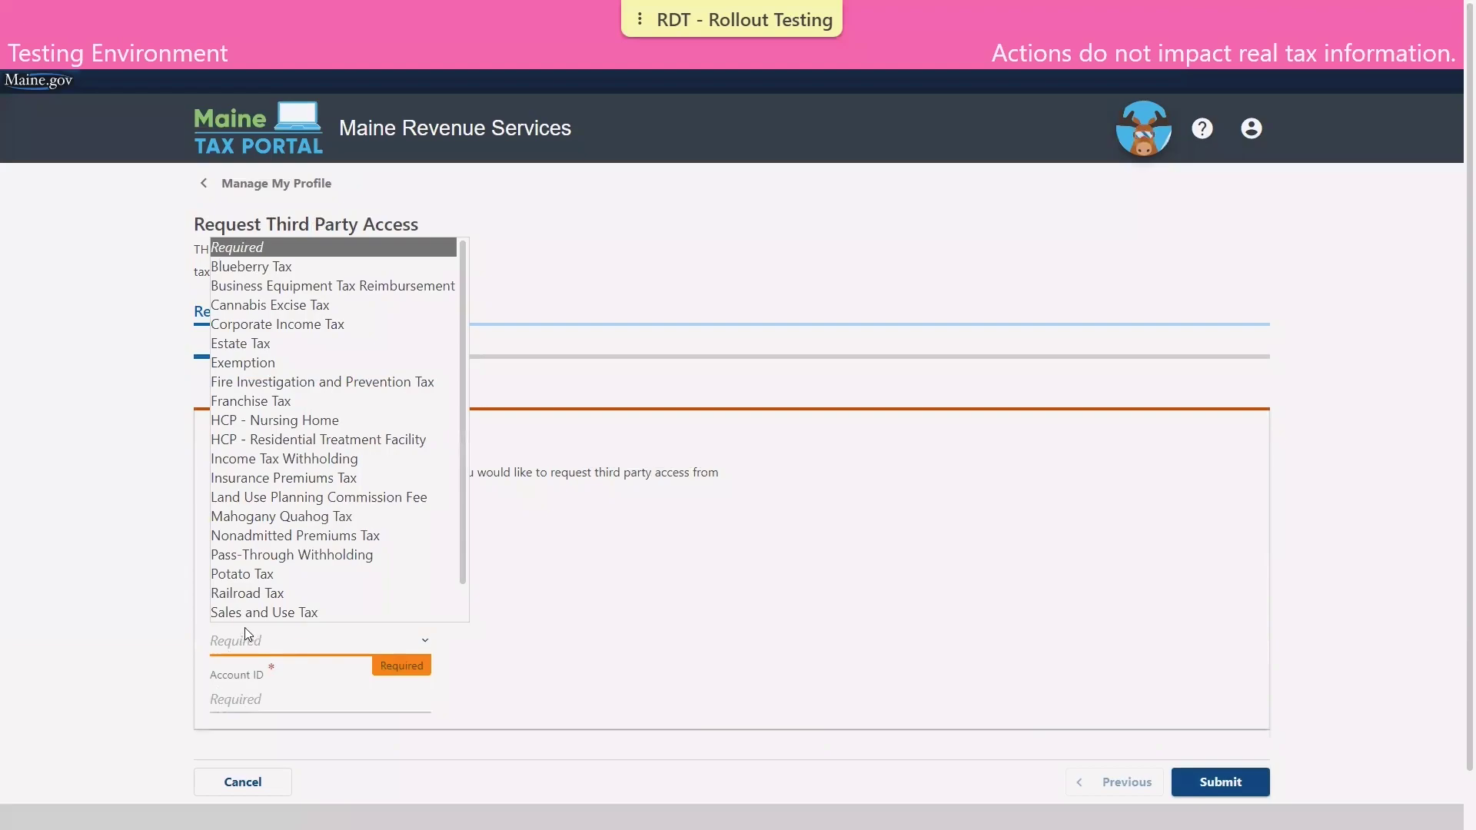
pyautogui.press('Escape')
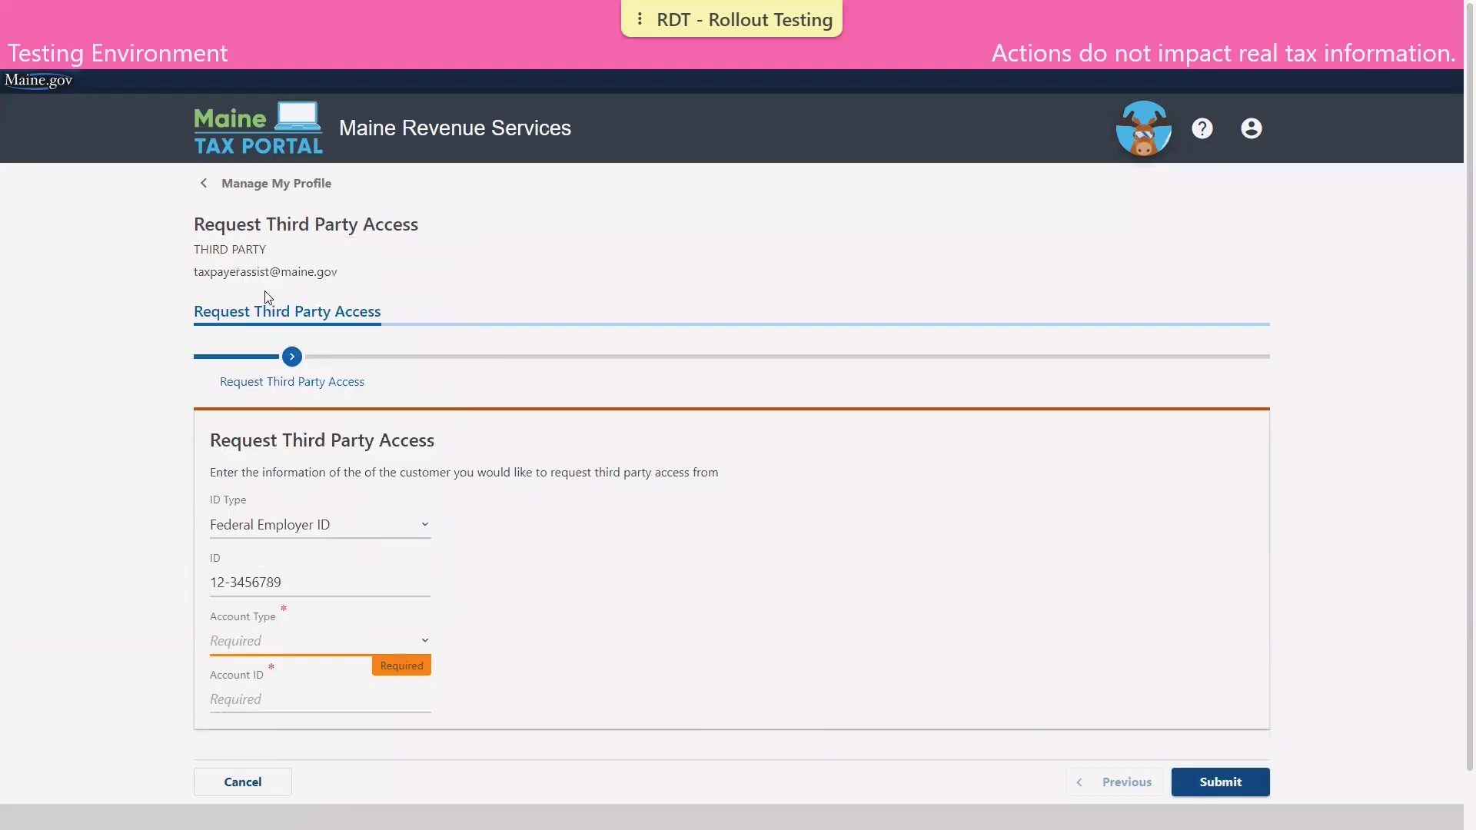
pyautogui.click(251, 697)
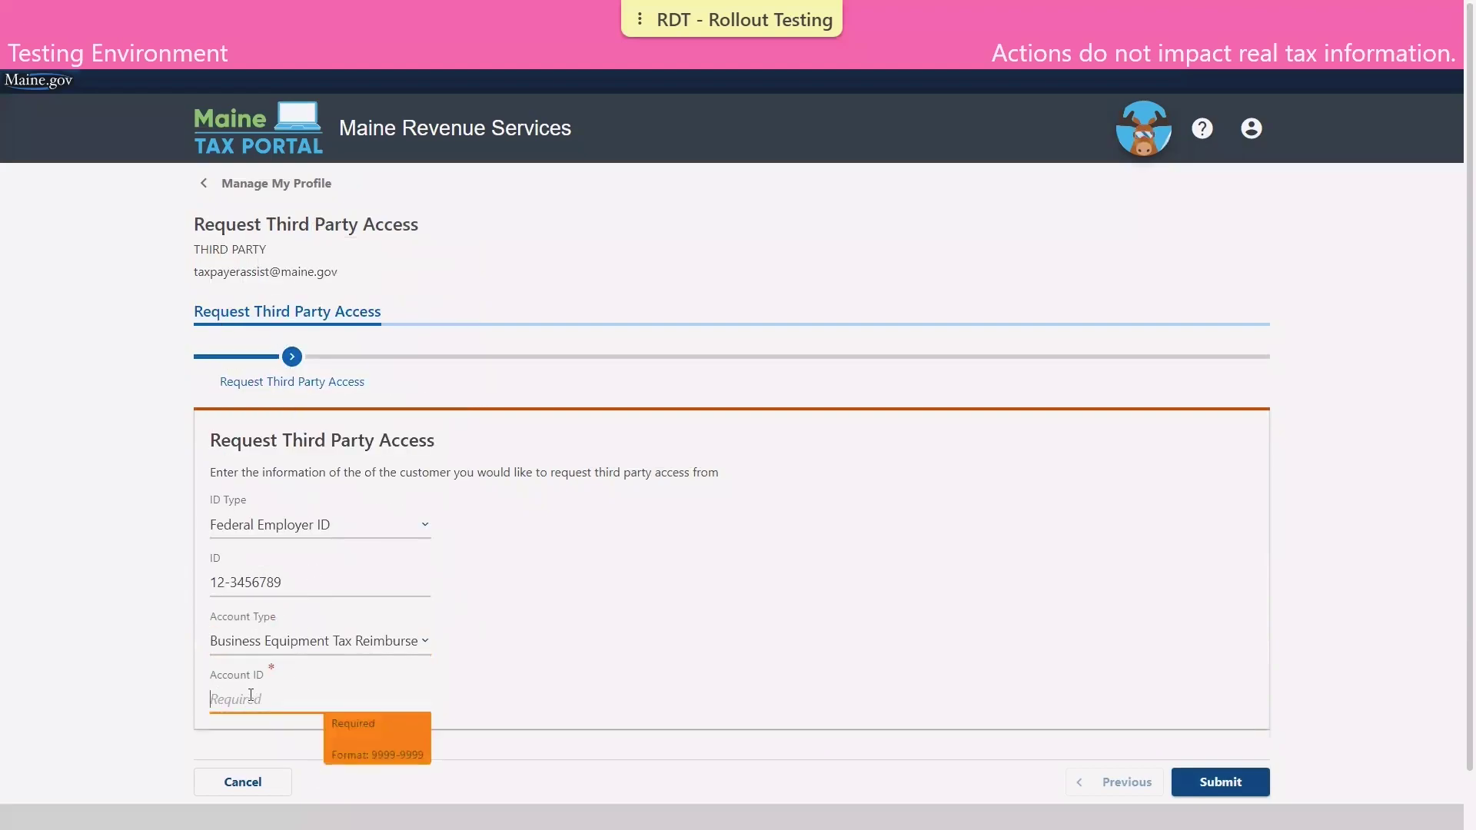
pyautogui.click(1227, 792)
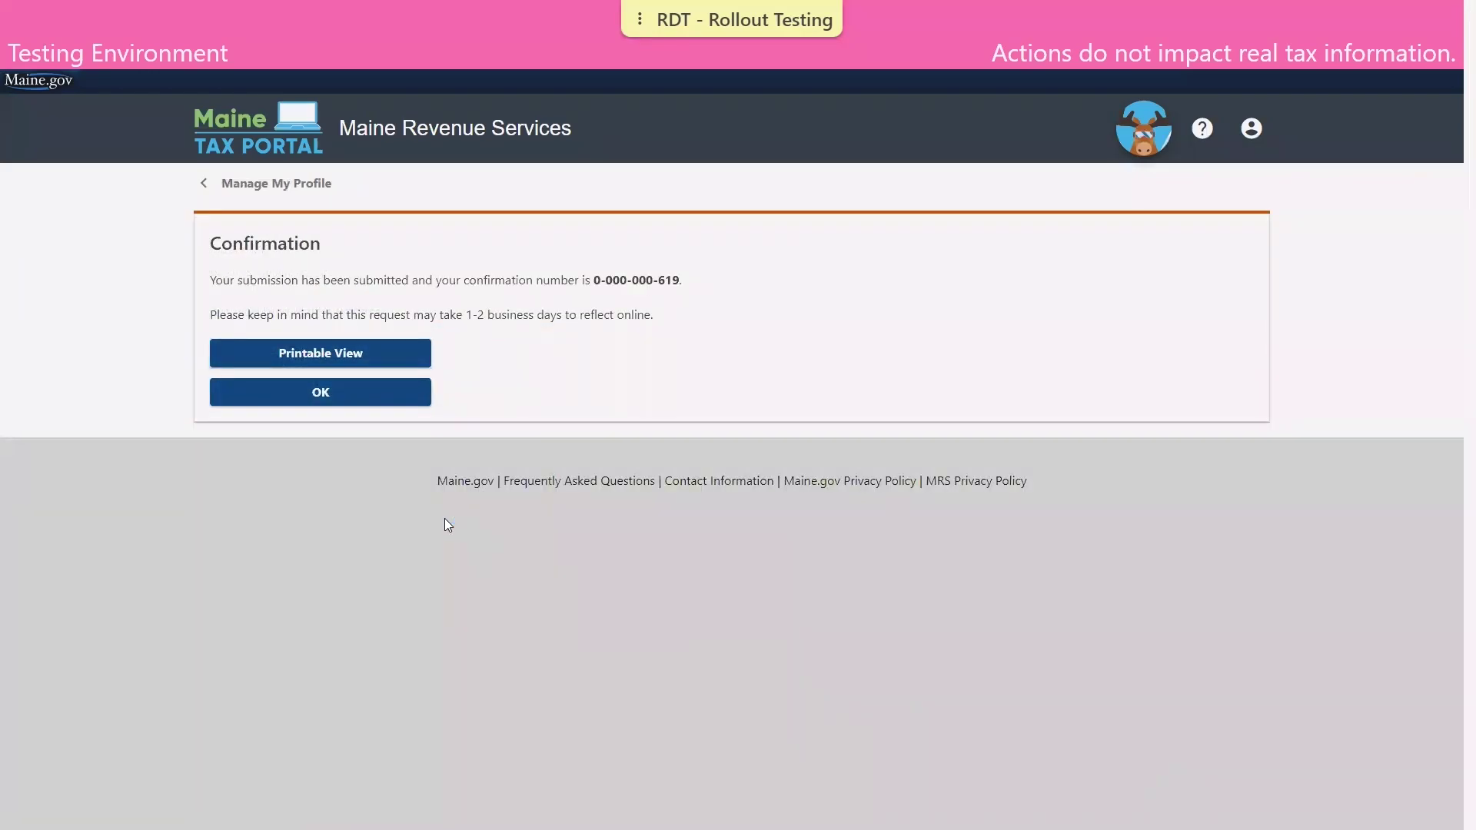
# Return to the profile and start a new request with the client's Federal Employer ID.
pyautogui.click(322, 398)
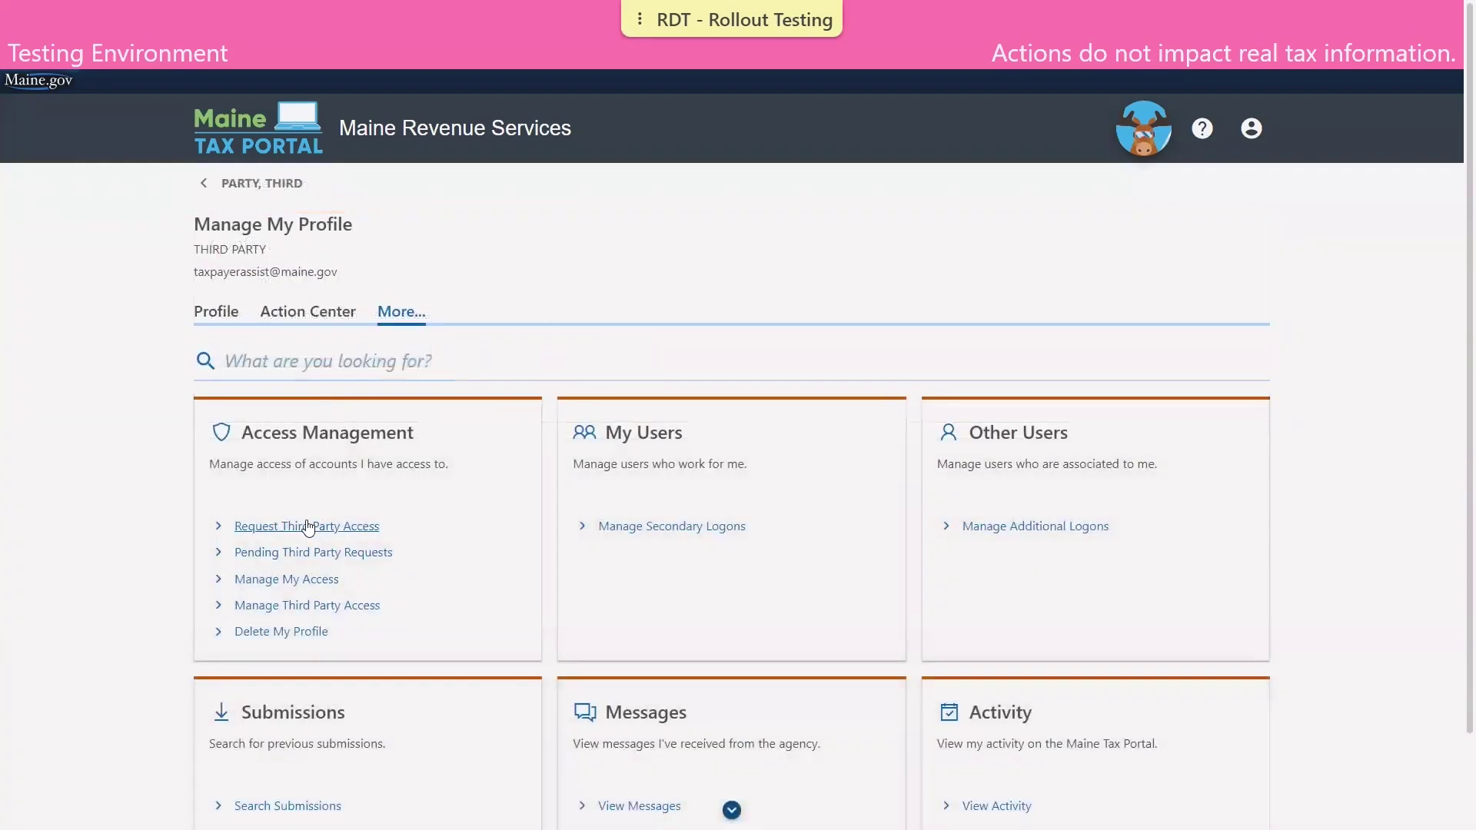
pyautogui.click(305, 527)
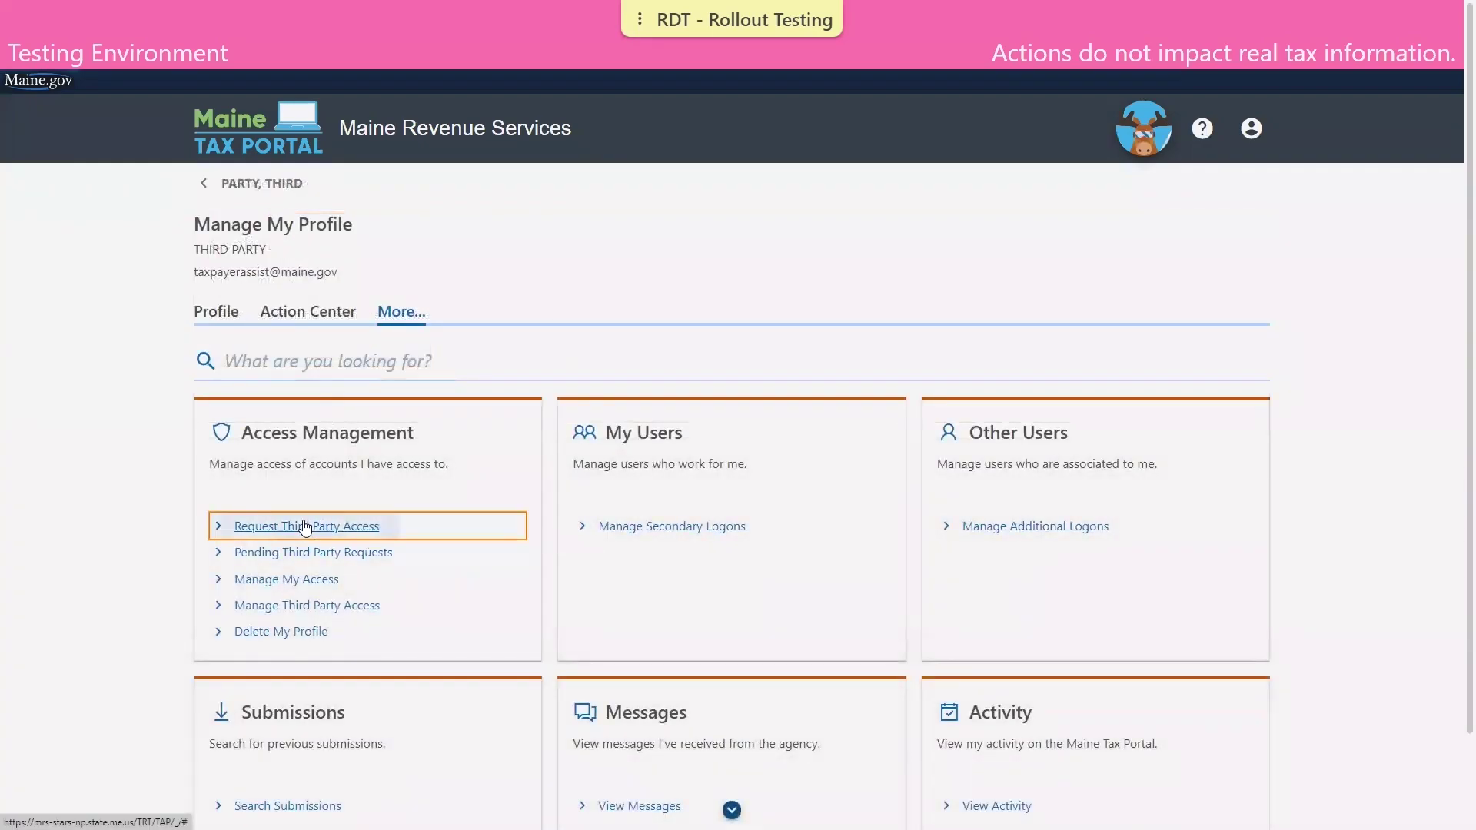
pyautogui.click(297, 524)
pyautogui.click(286, 571)
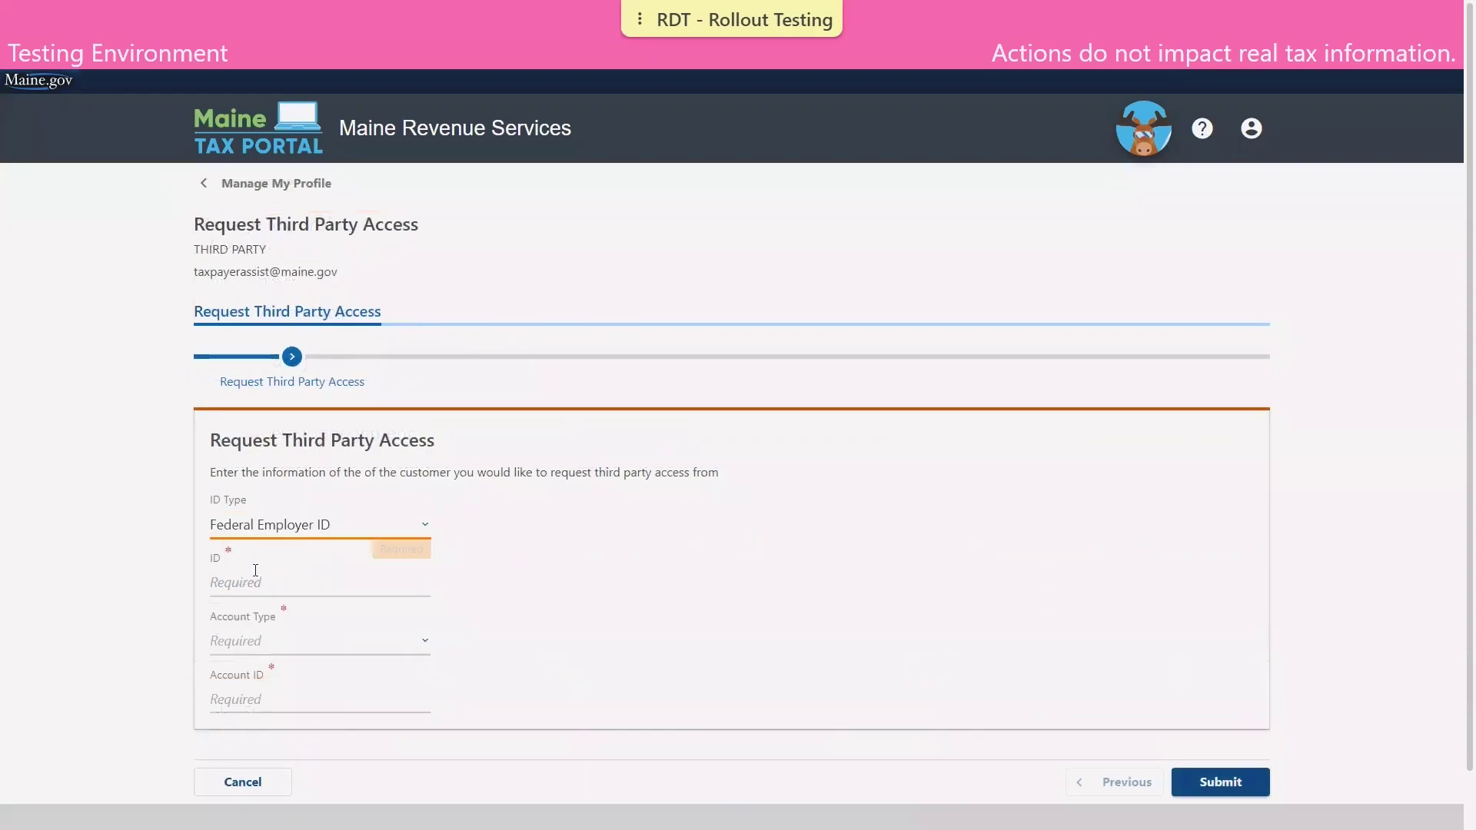
pyautogui.click(248, 581)
pyautogui.write('12-3456789')
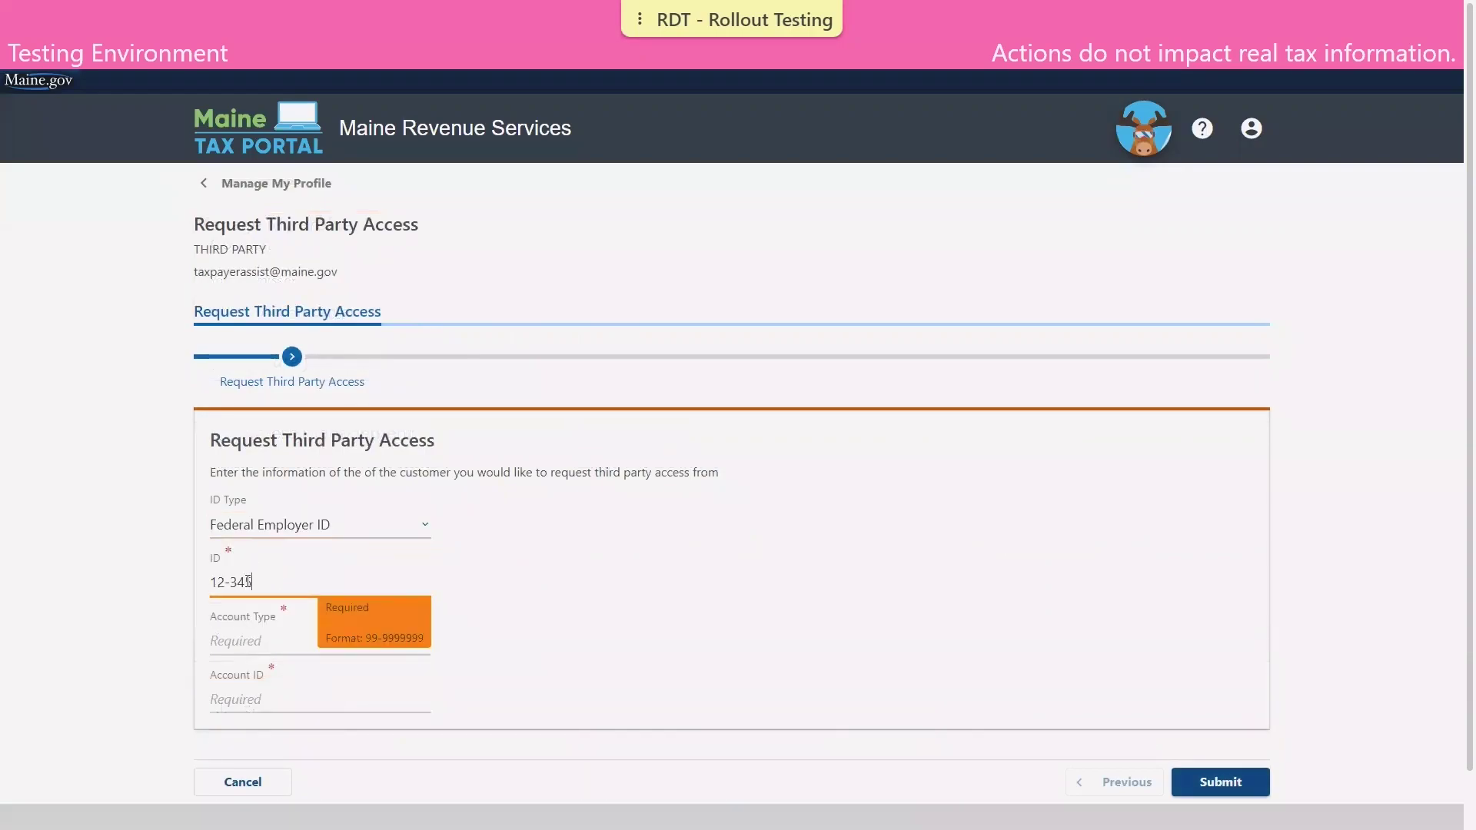
# Choose Sales and Use Tax, enter its account ID, submit, and acknowledge the confirmation.
pyautogui.click(247, 640)
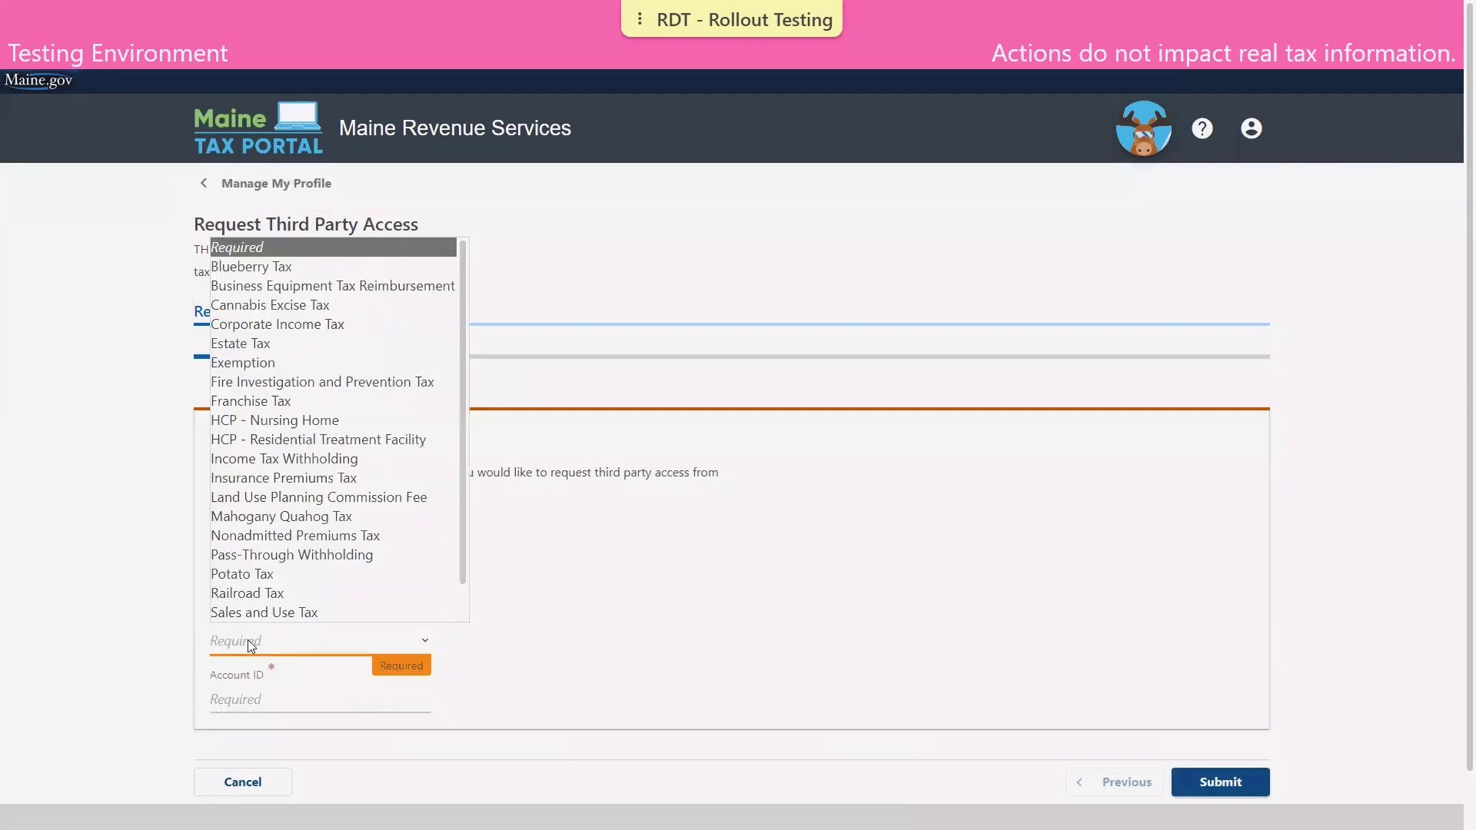
pyautogui.press('Escape')
pyautogui.click(268, 699)
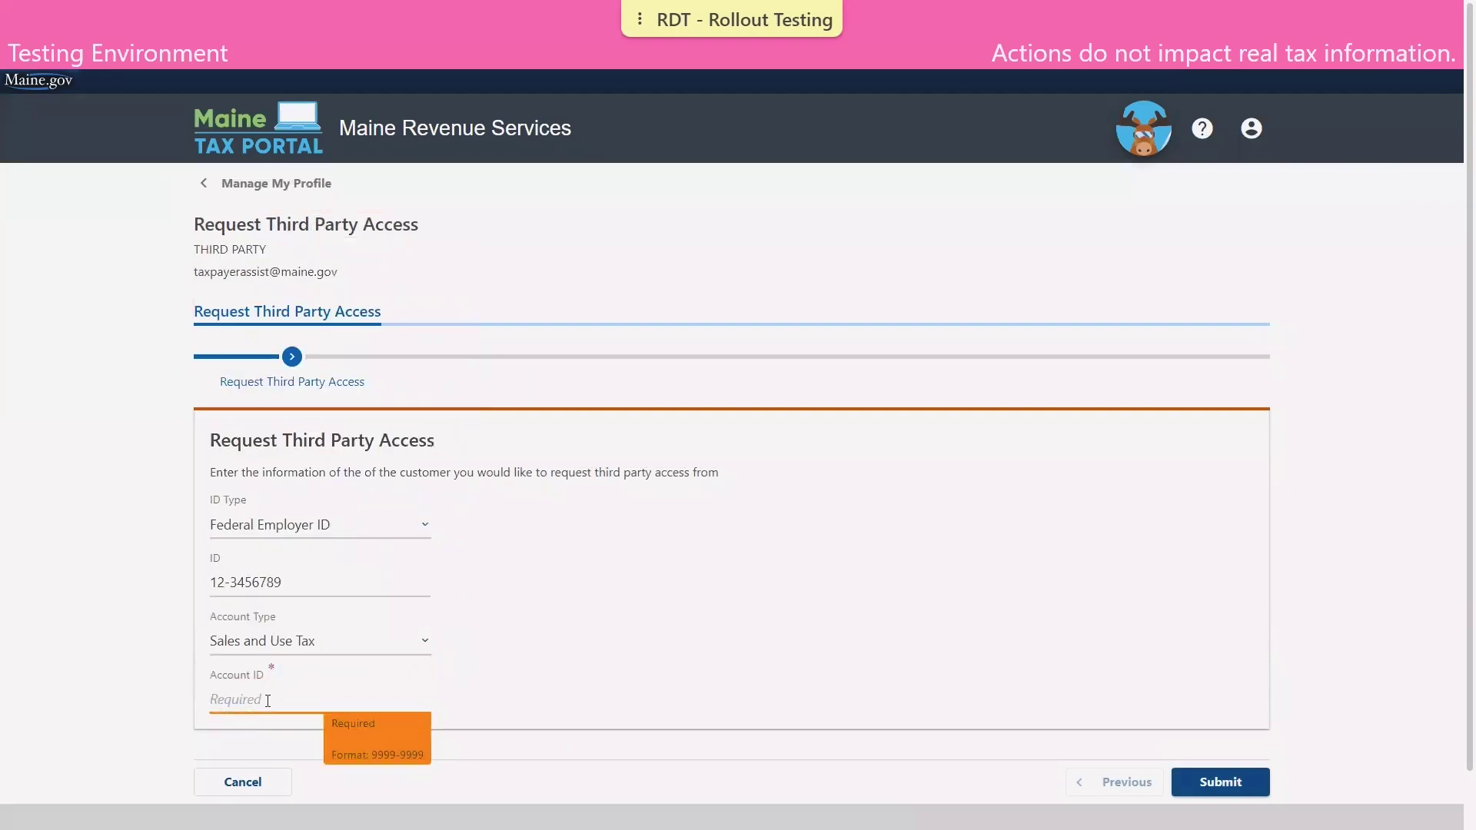
pyautogui.click(1229, 782)
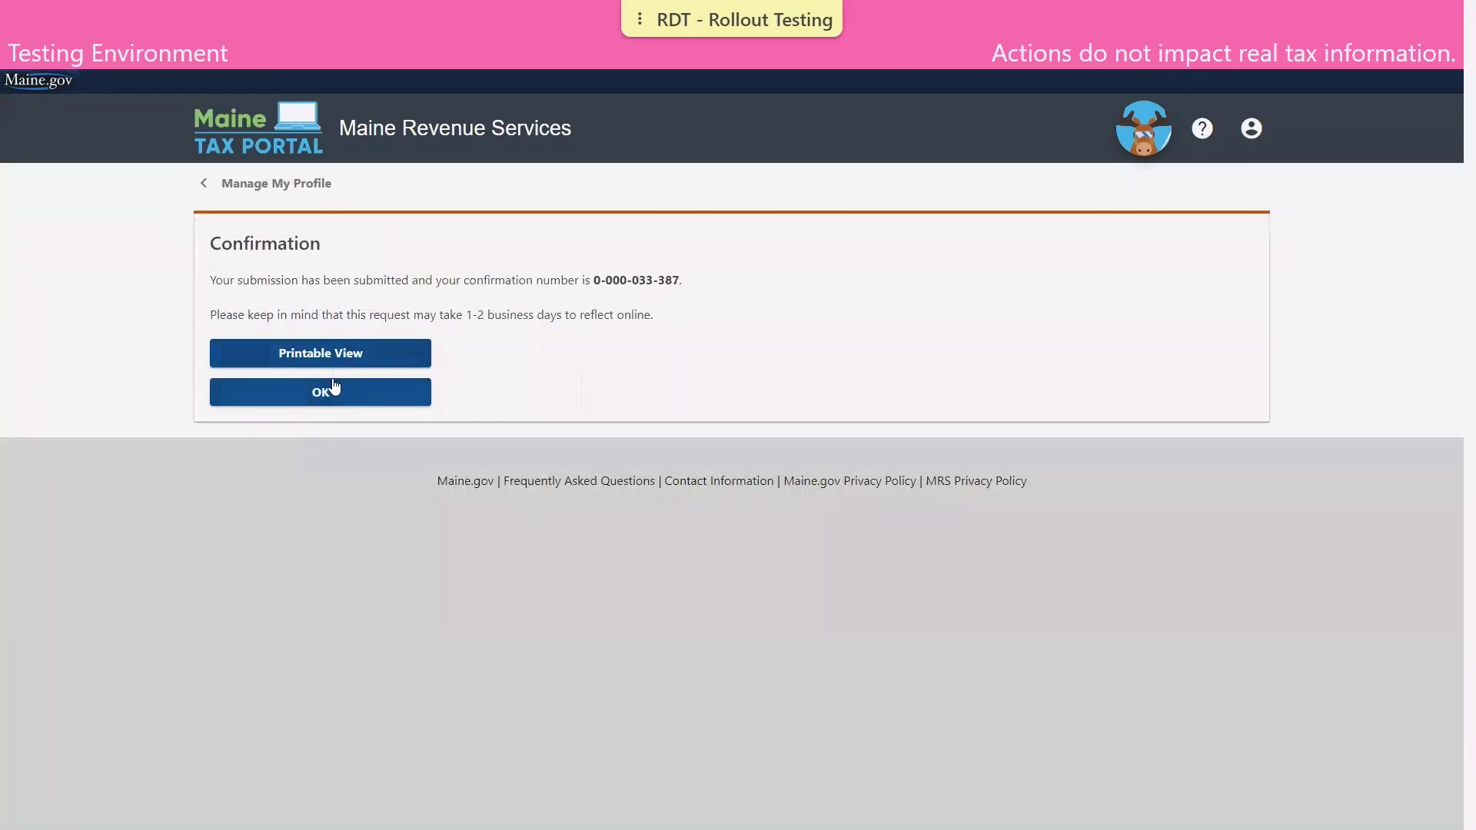
pyautogui.click(331, 391)
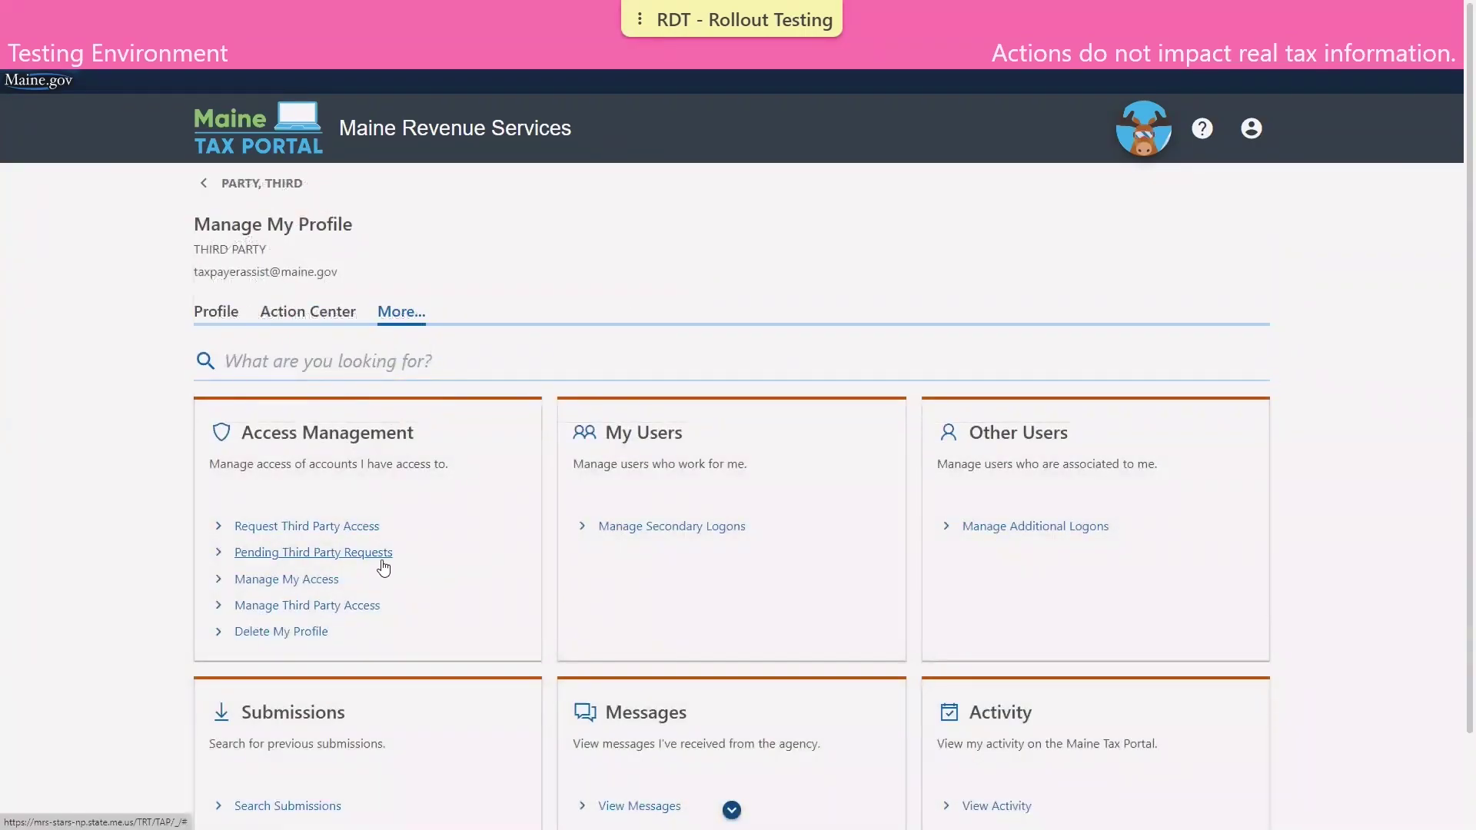
# Begin another access request identified by the client's Federal Employer ID.
pyautogui.click(262, 527)
pyautogui.click(287, 534)
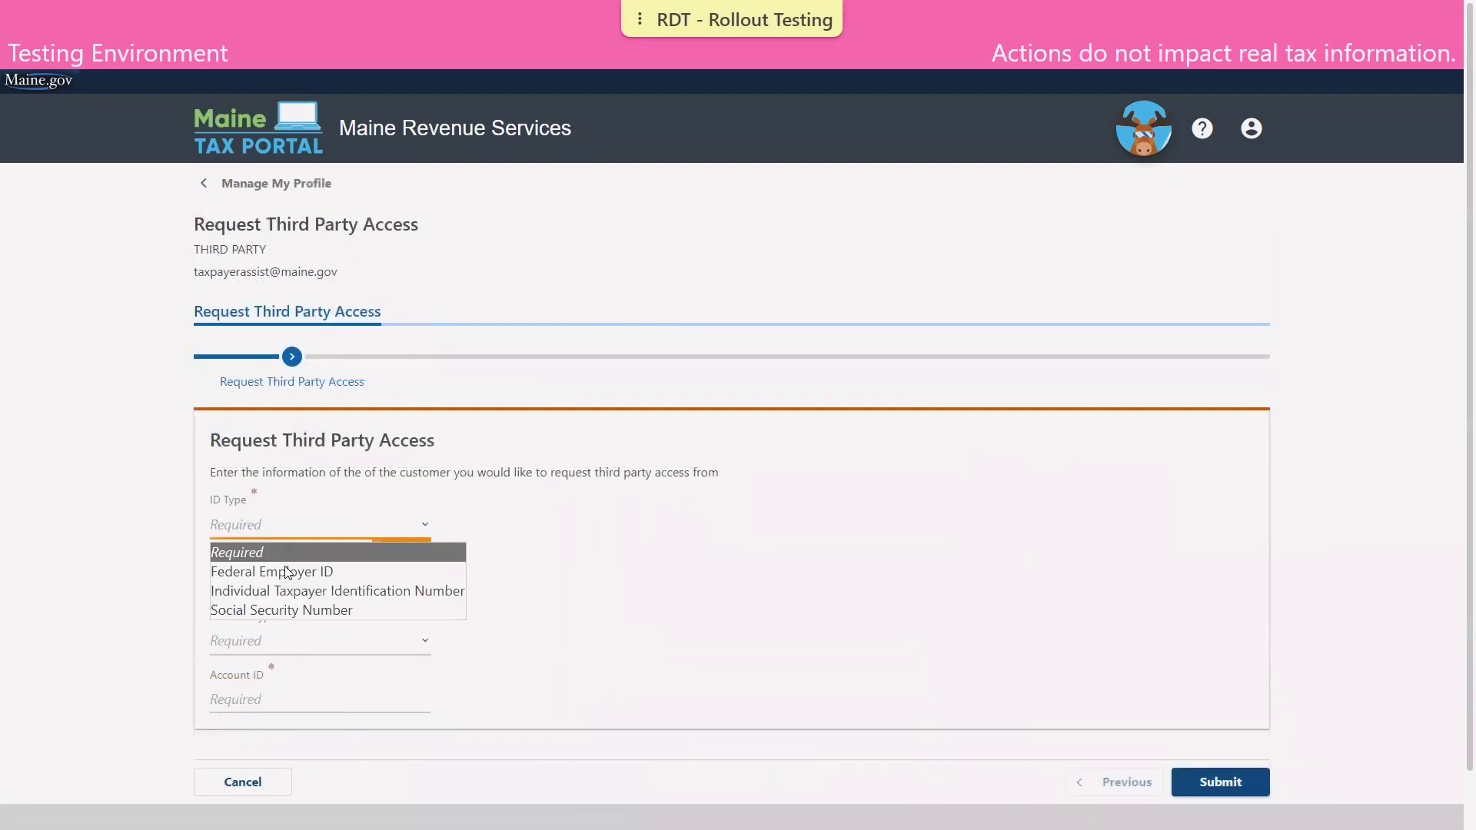
pyautogui.click(284, 567)
pyautogui.click(266, 577)
pyautogui.write('11-1111111')
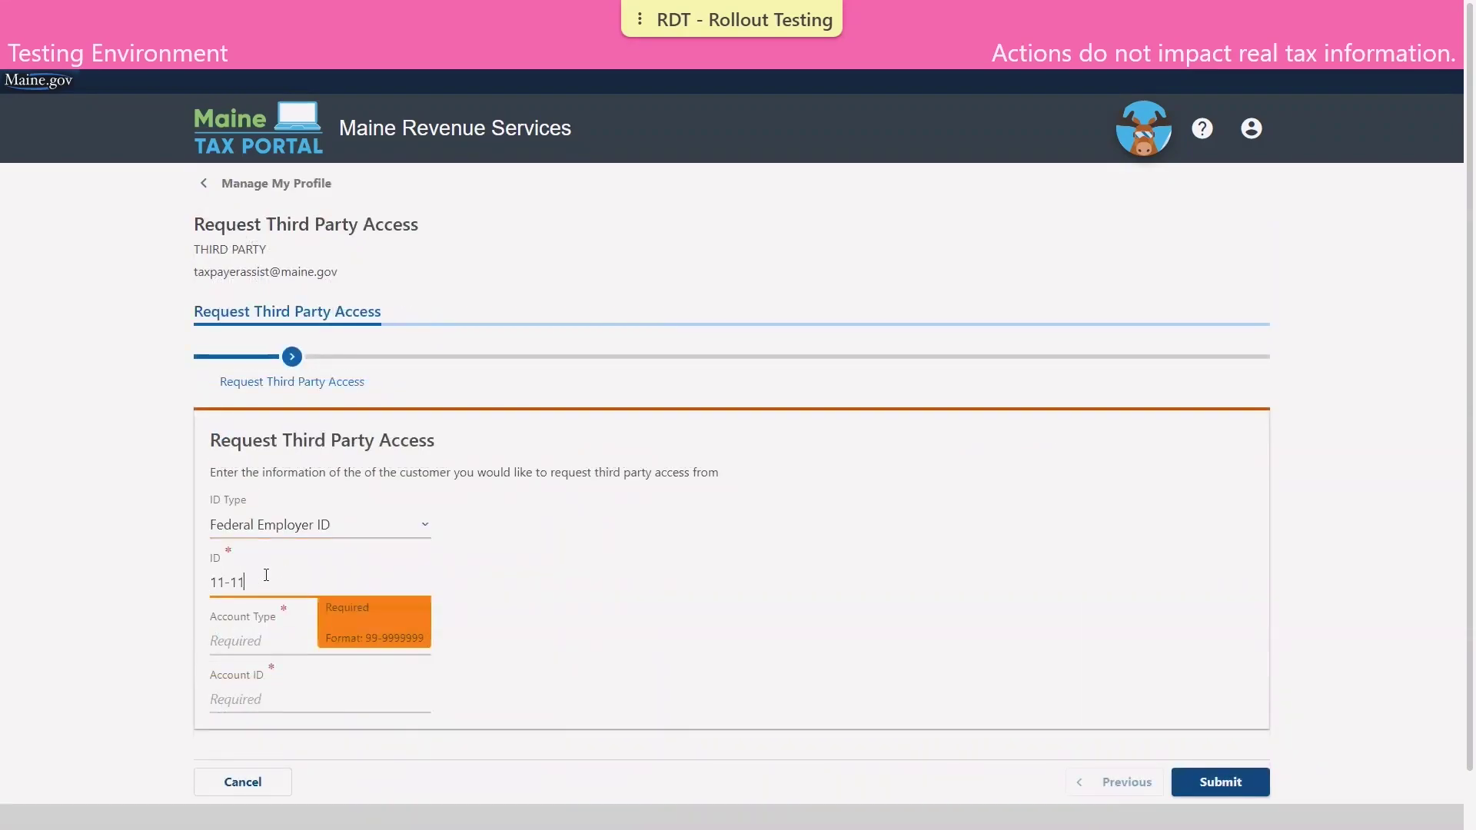
# Choose Service Provider Tax, enter its account ID, and submit the request.
pyautogui.click(228, 638)
pyautogui.scroll(-1, 292, 462)
pyautogui.click(264, 499)
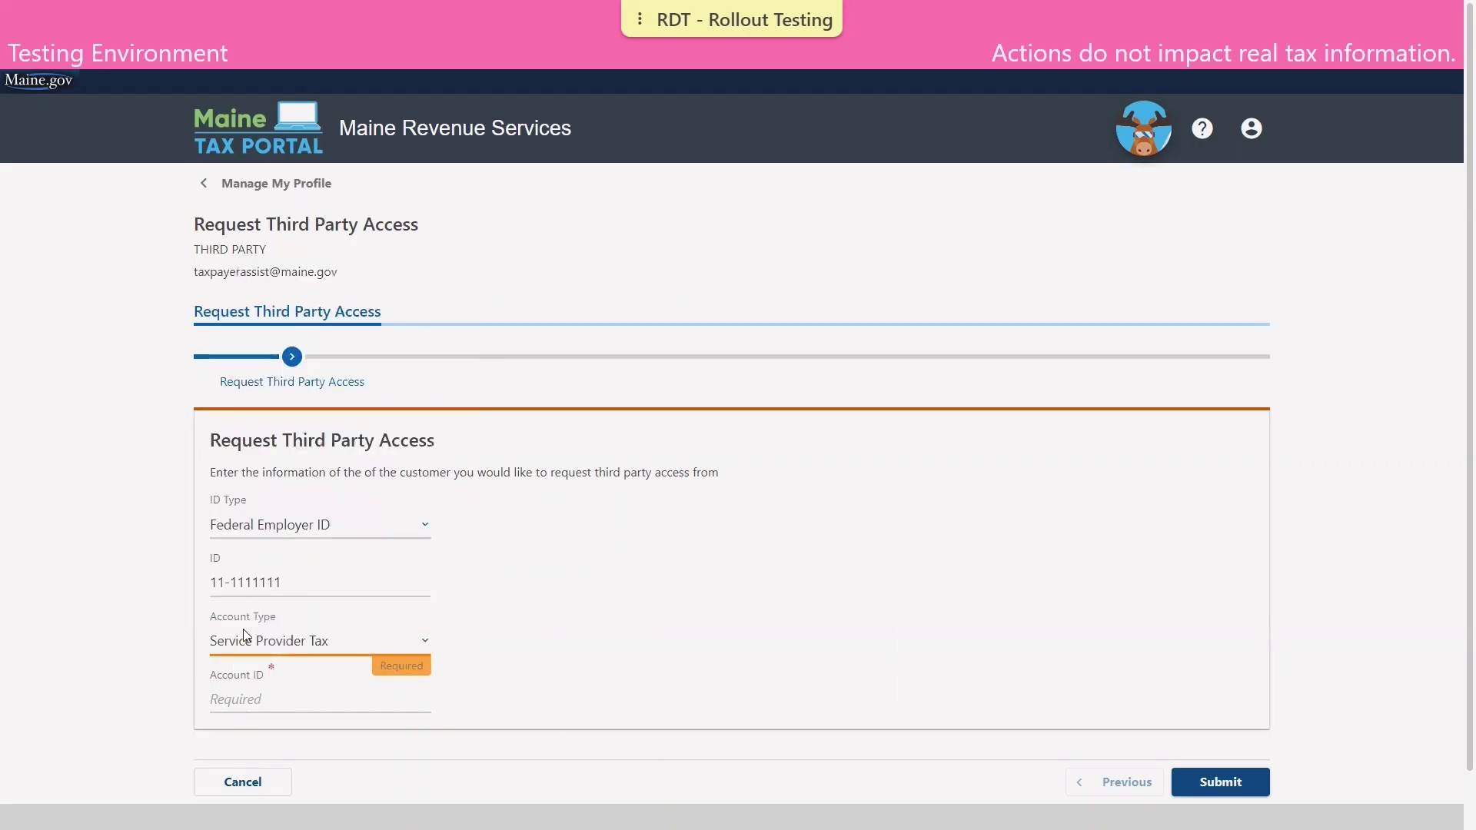
pyautogui.click(232, 700)
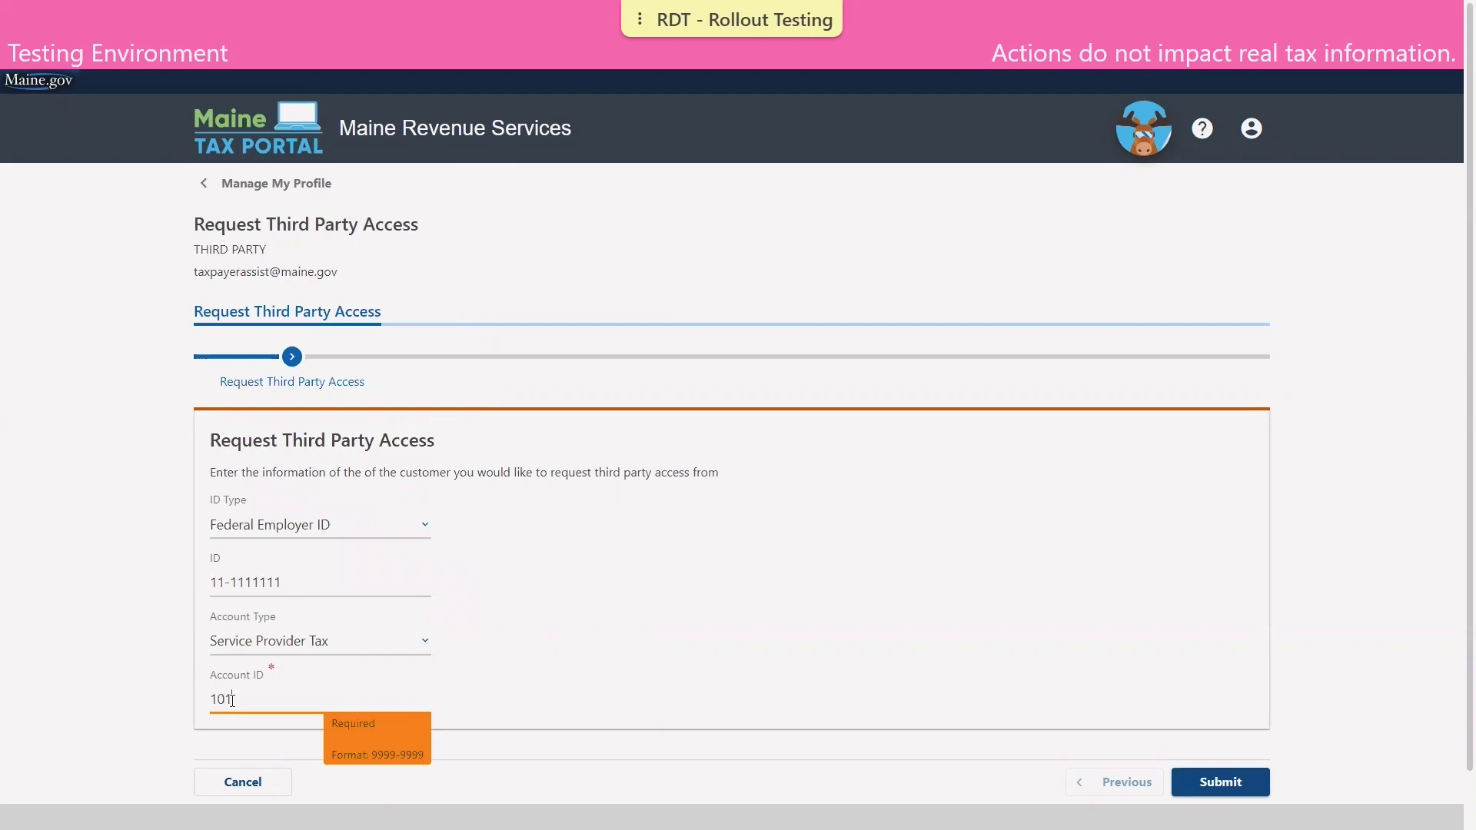
pyautogui.click(628, 752)
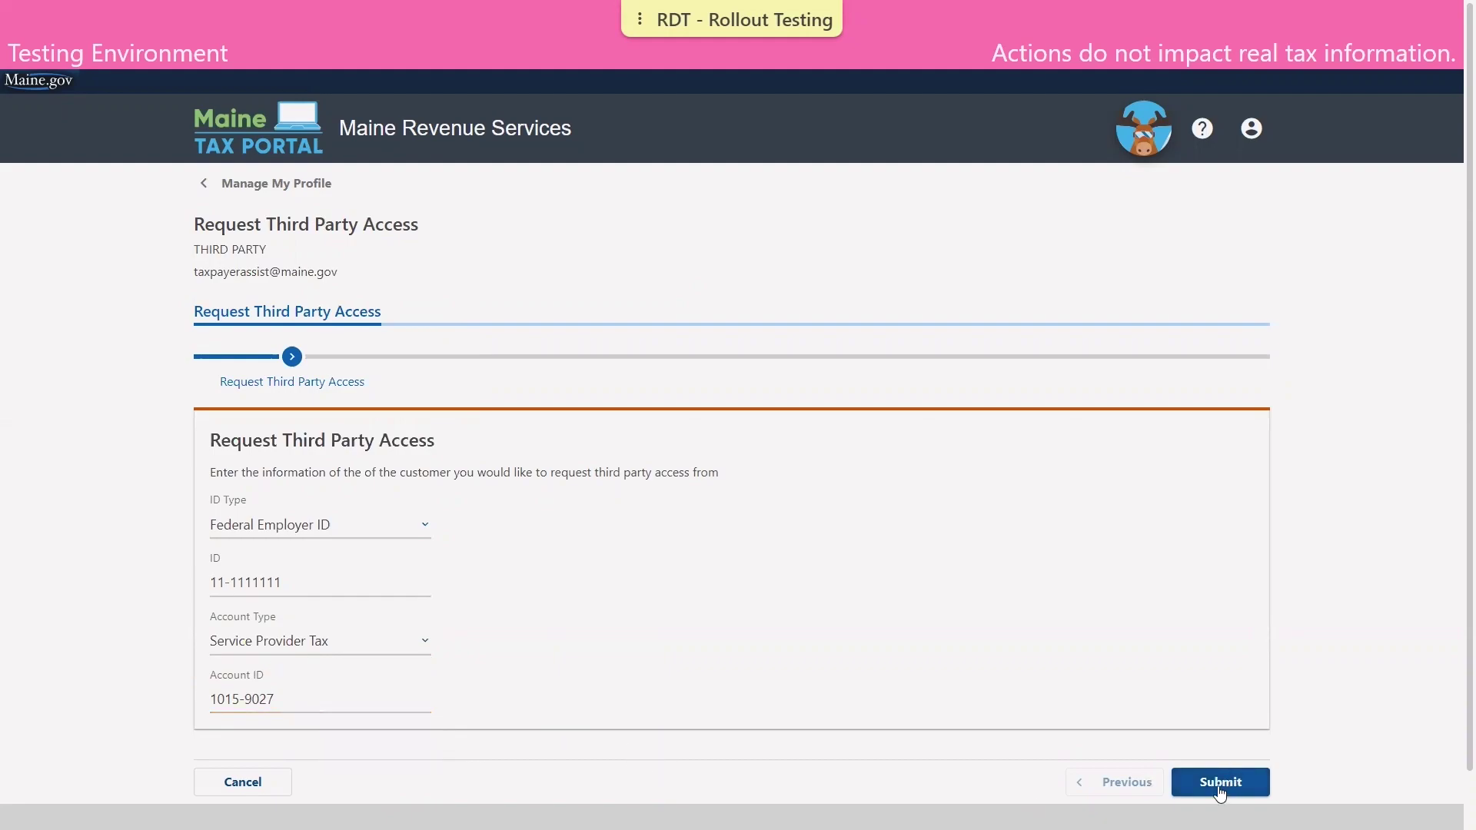
pyautogui.click(1220, 783)
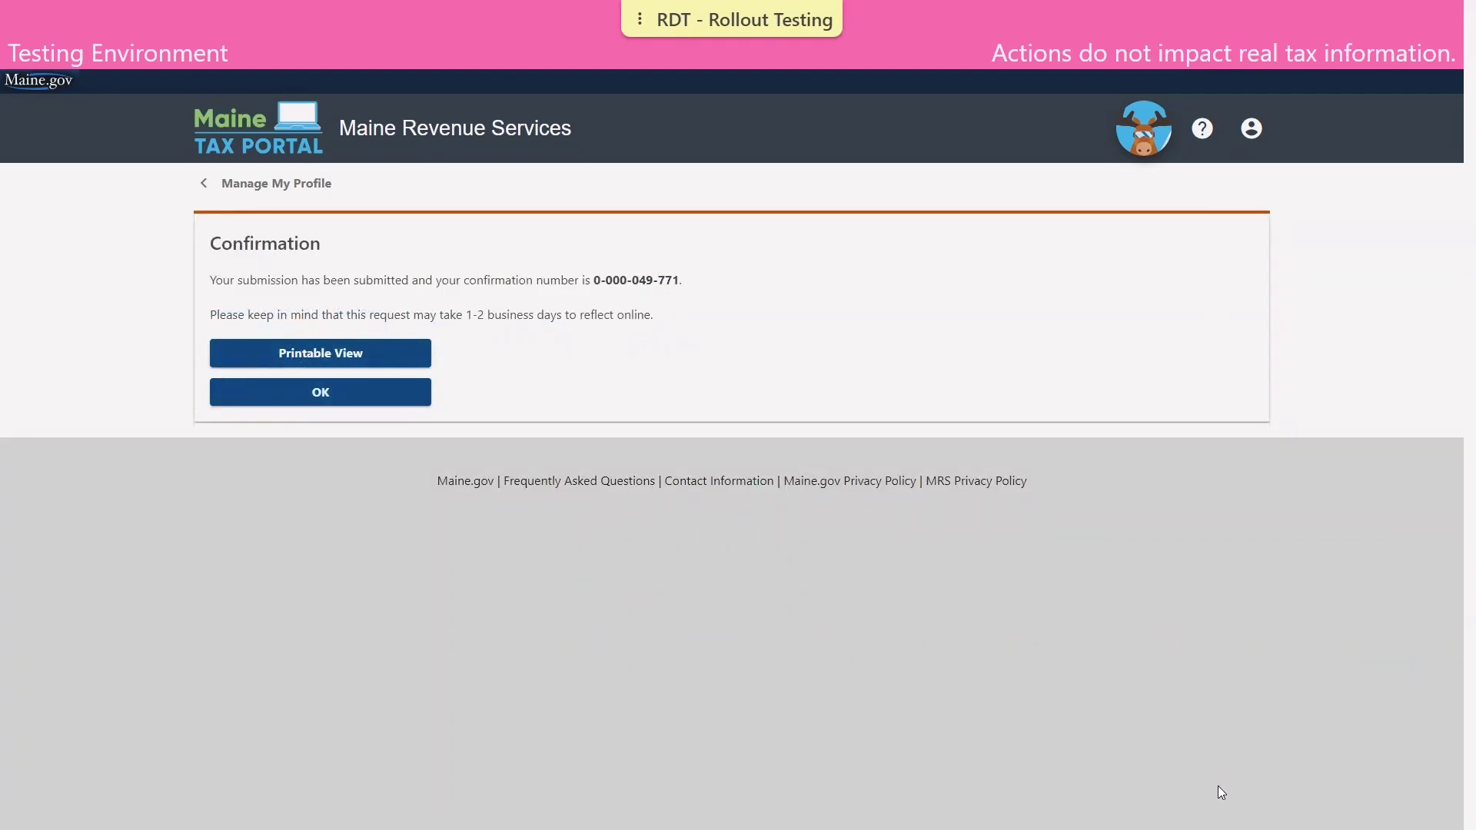
# Dismiss the confirmation and return to the home page listing client businesses.
pyautogui.click(320, 392)
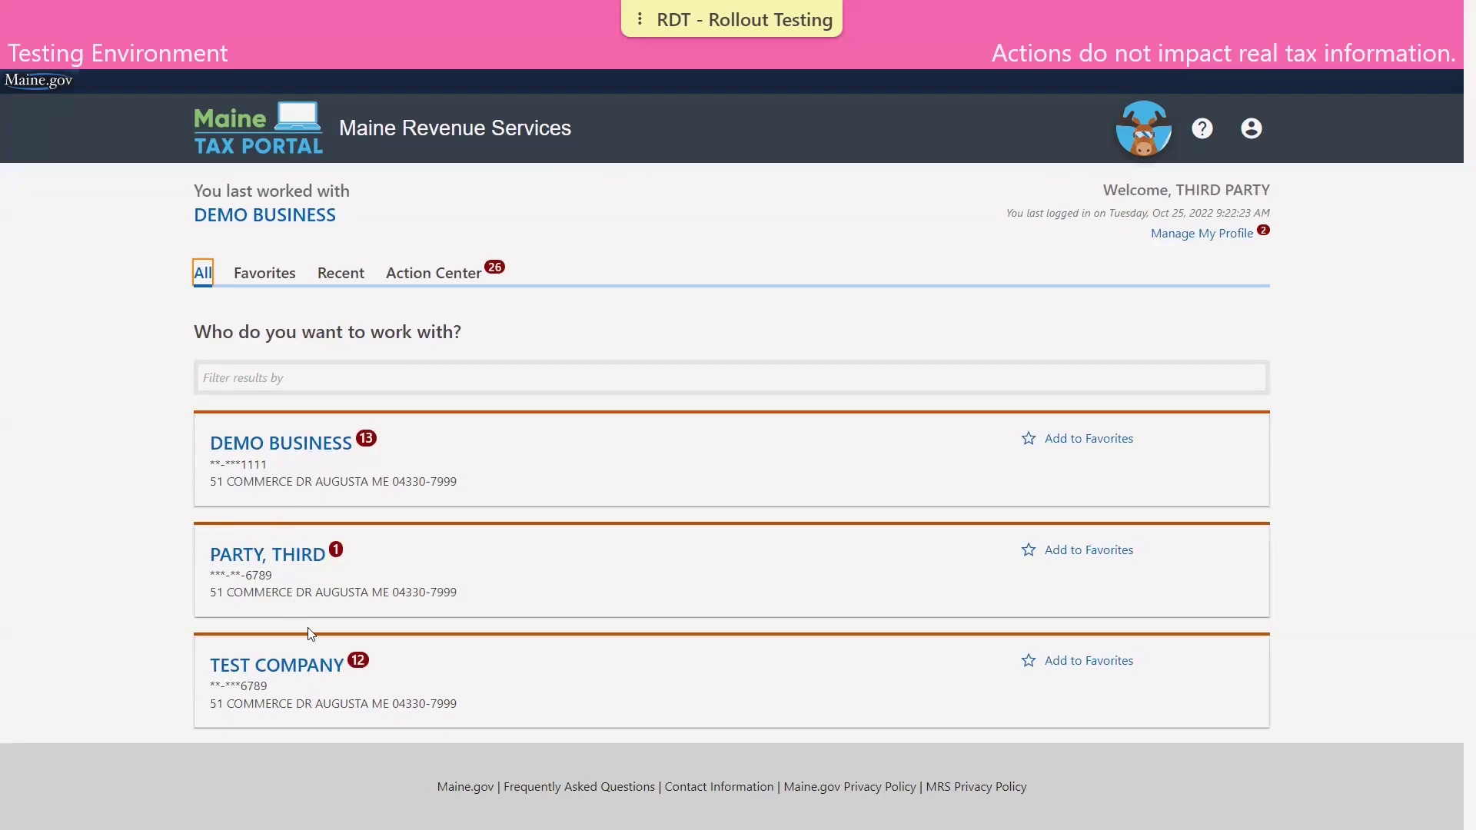
pyautogui.click(307, 664)
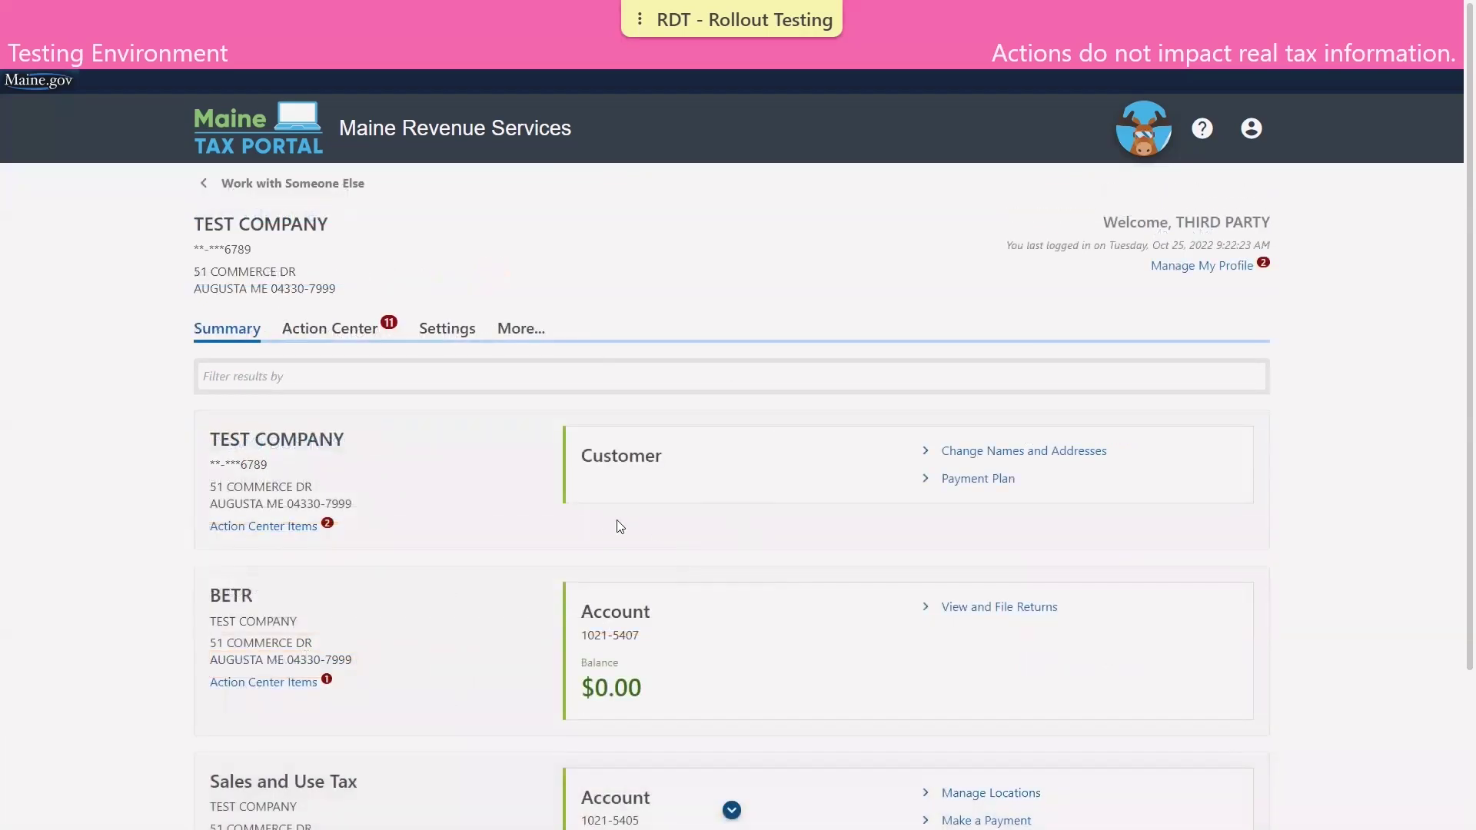
pyautogui.scroll(-3, 593, 519)
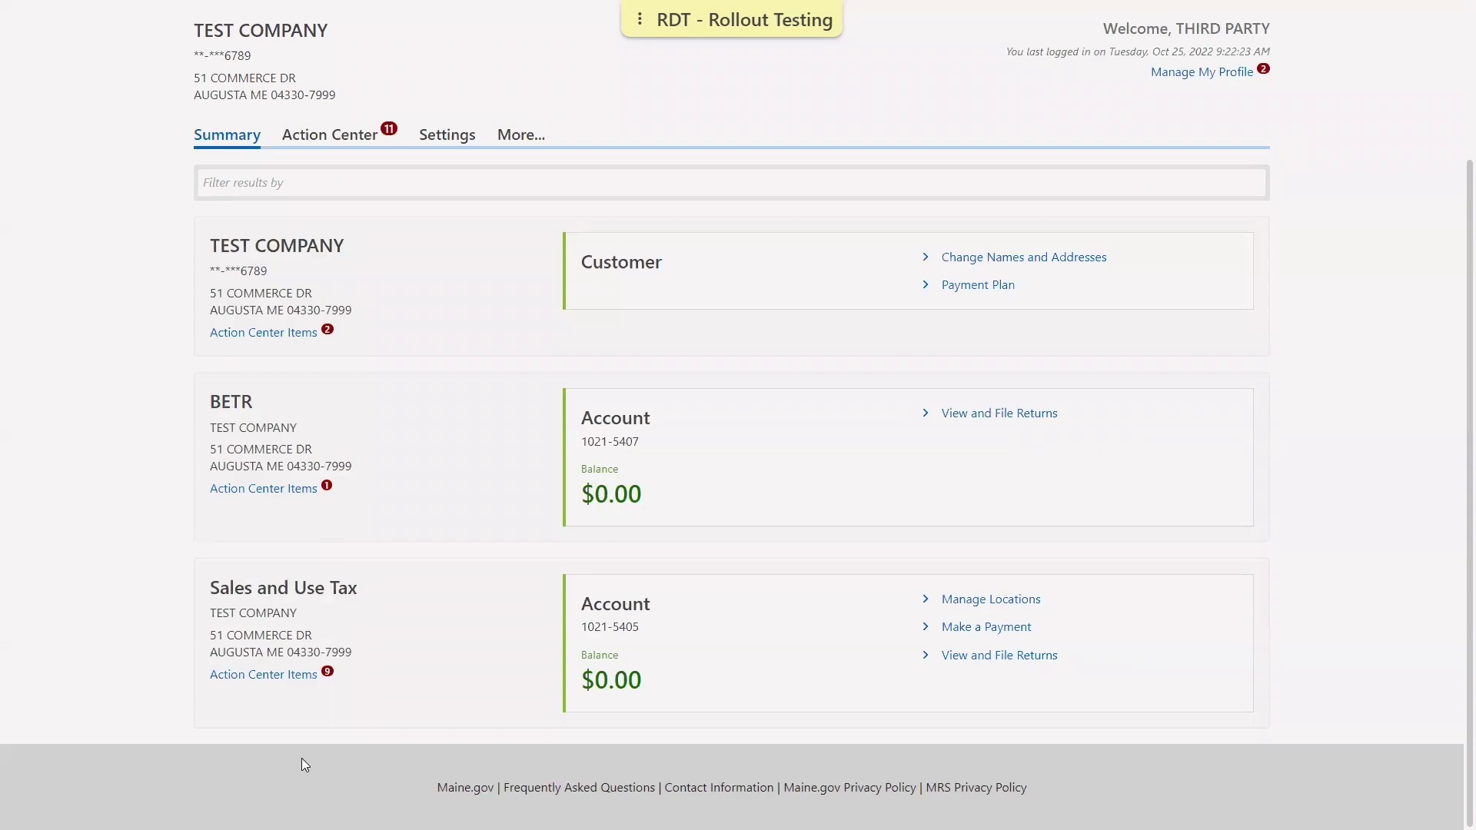
pyautogui.scroll(2, 279, 714)
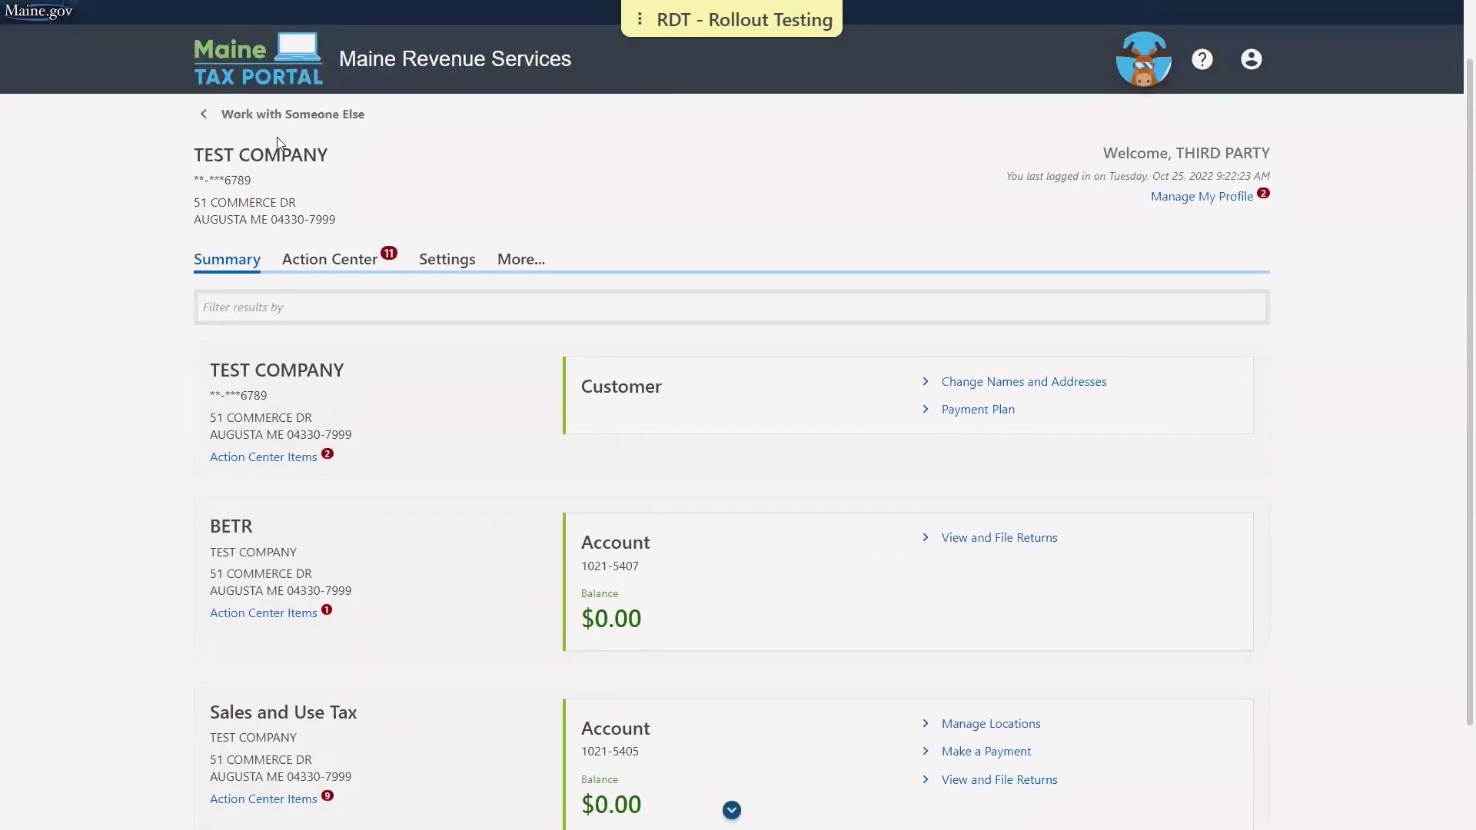
pyautogui.click(279, 115)
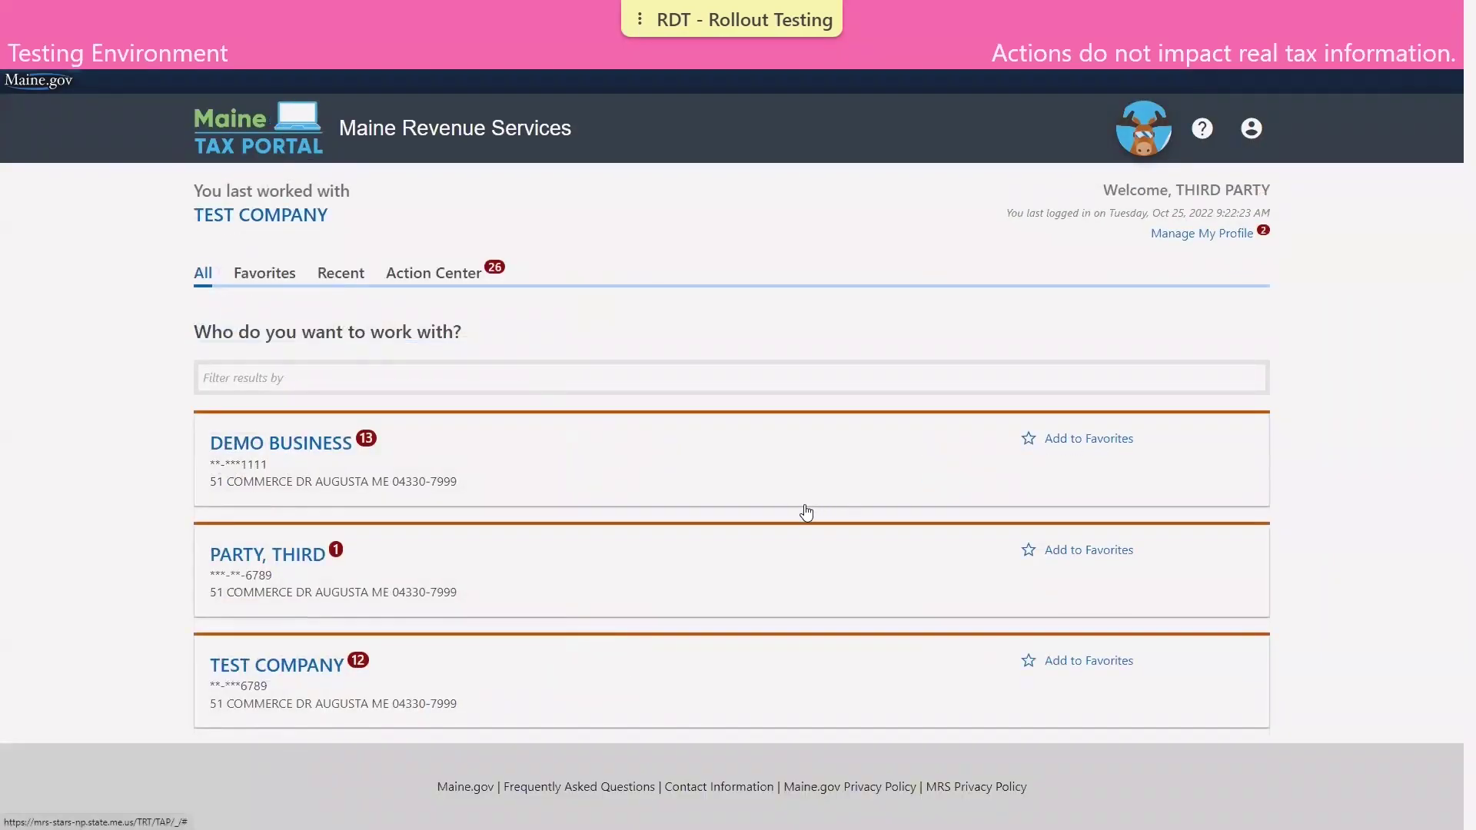
pyautogui.click(246, 440)
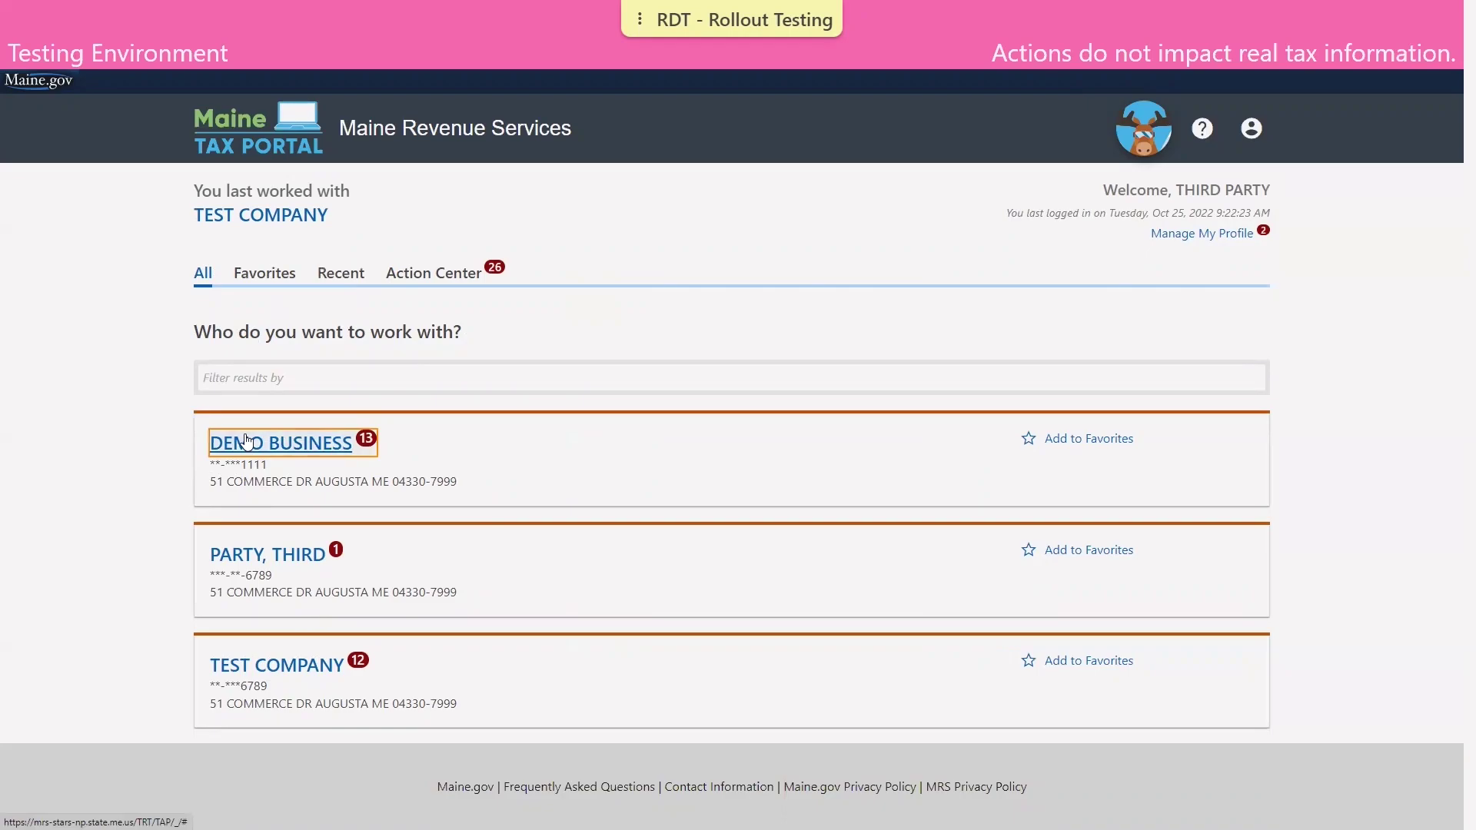
pyautogui.scroll(-3, 464, 536)
pyautogui.scroll(-2, 464, 537)
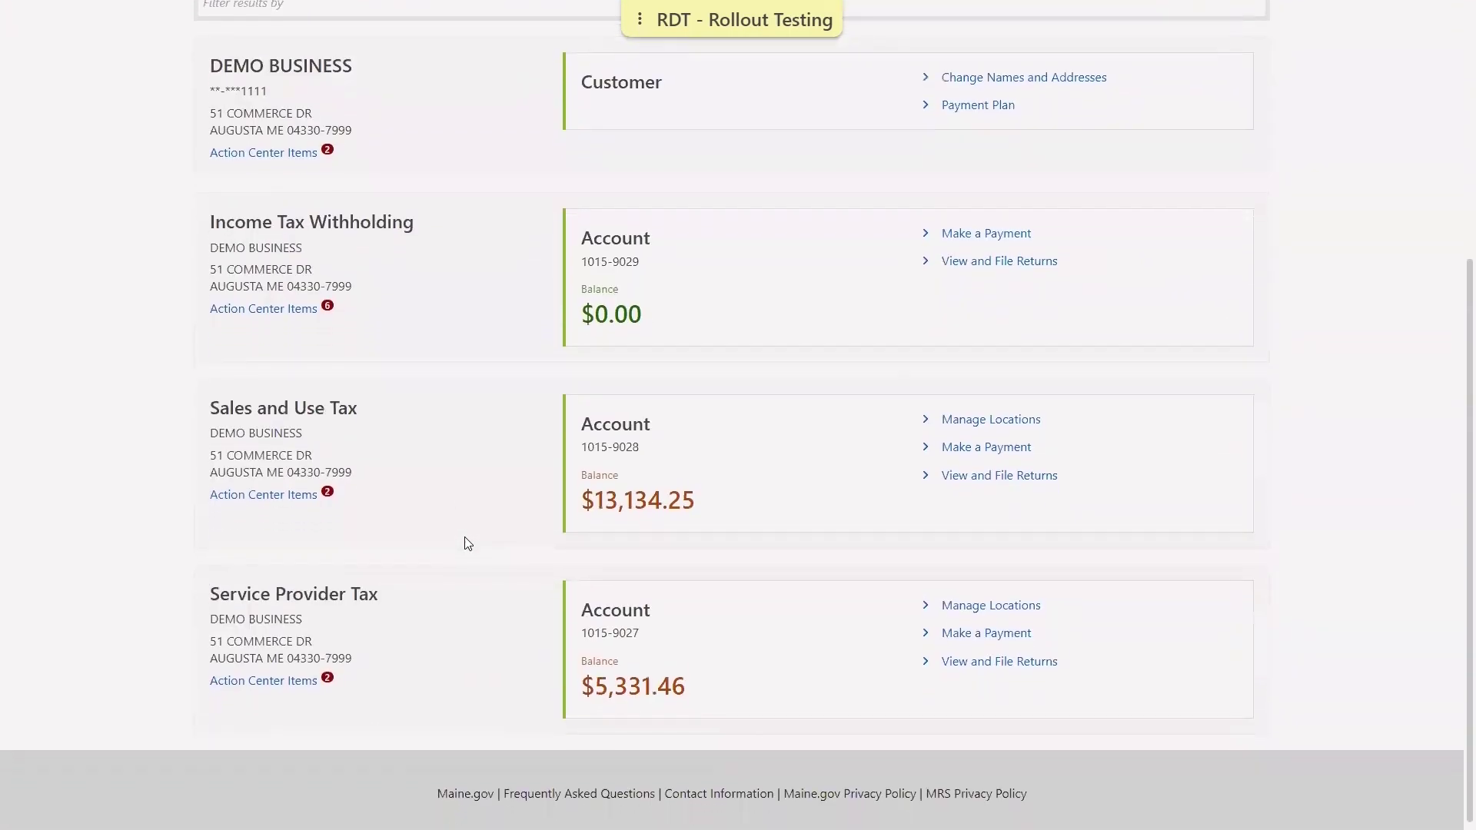
pyautogui.scroll(3, 466, 542)
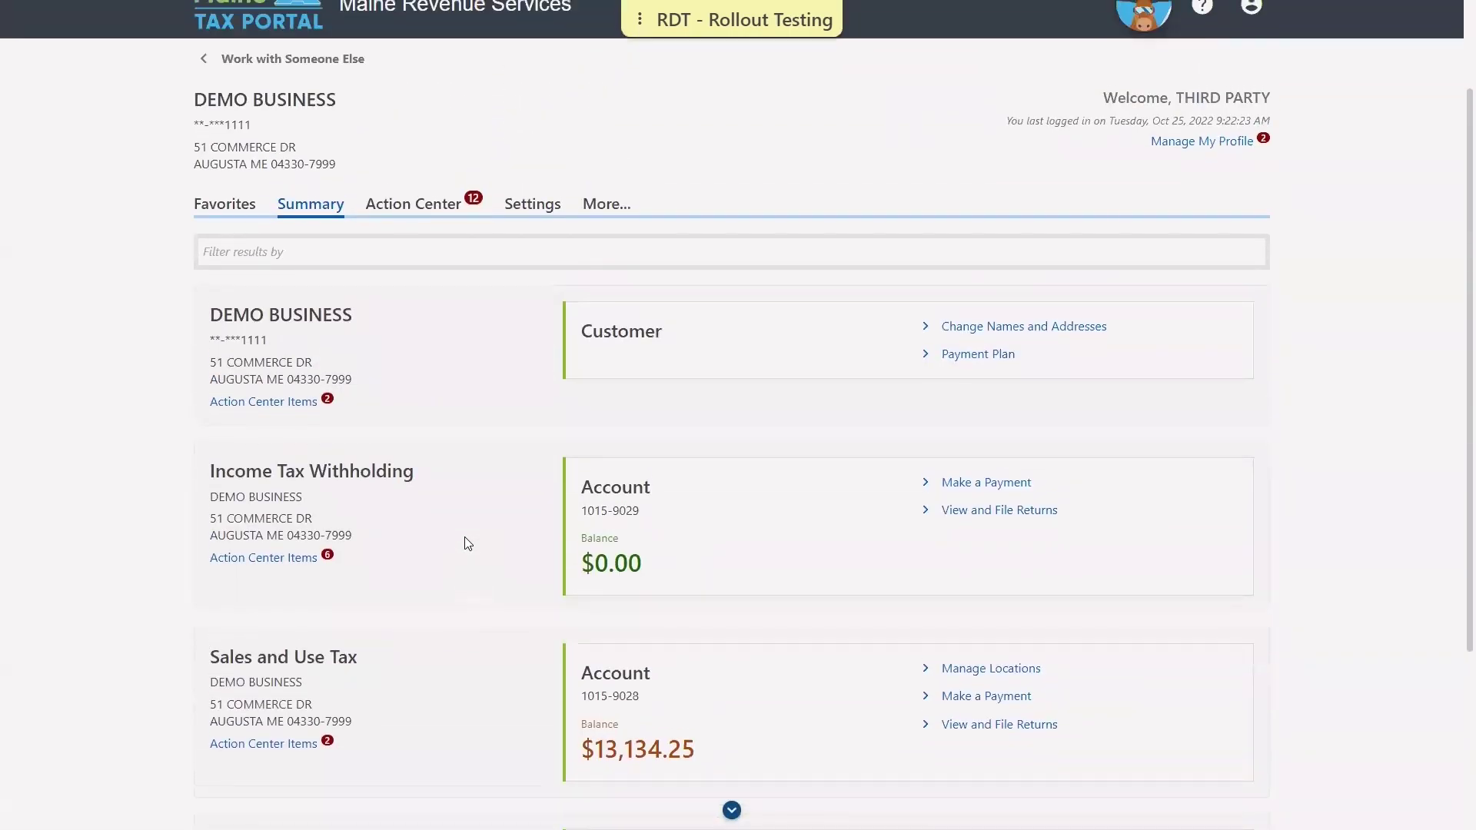
pyautogui.scroll(2, 465, 536)
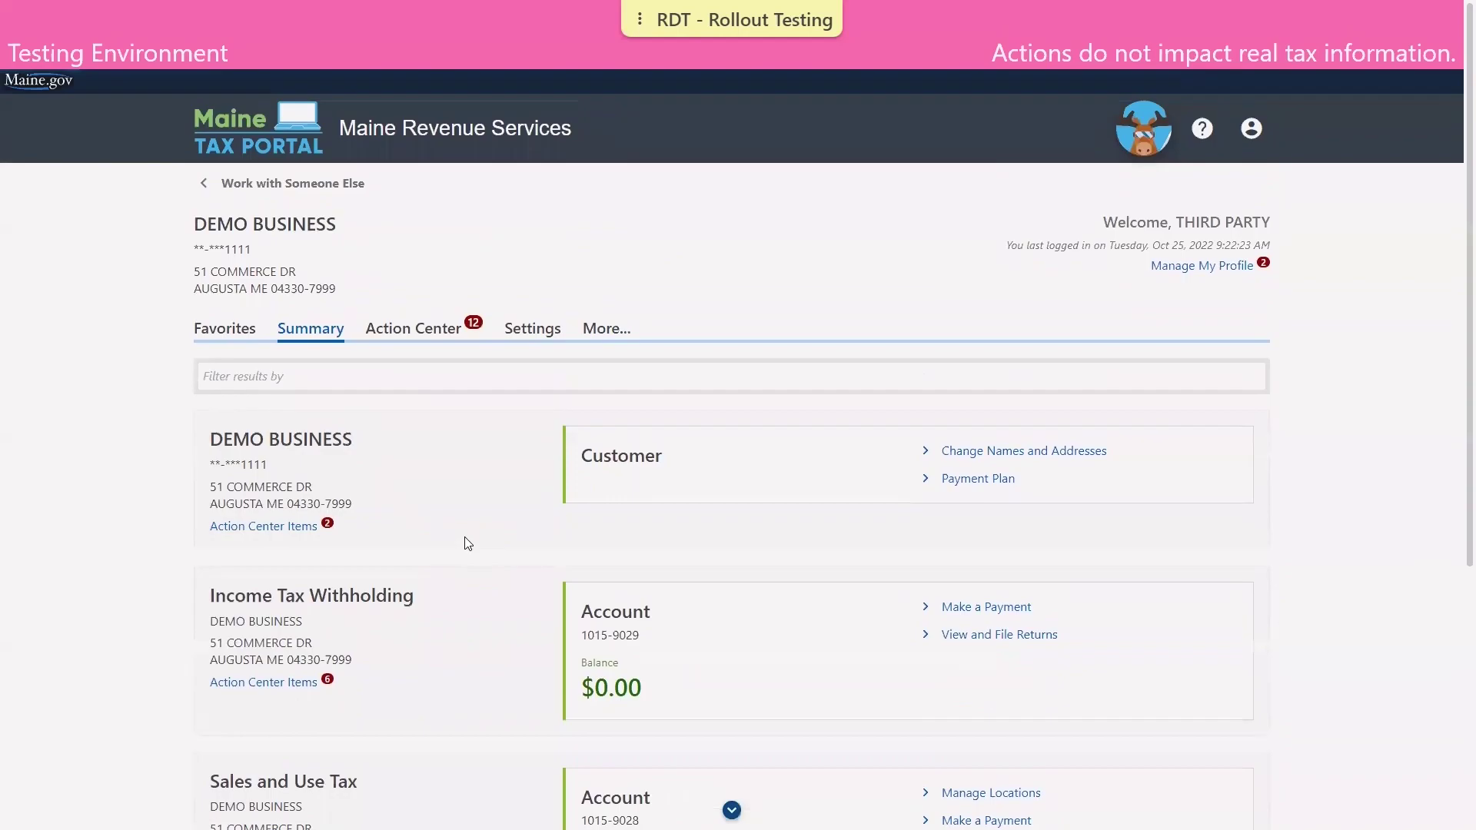
pyautogui.click(282, 185)
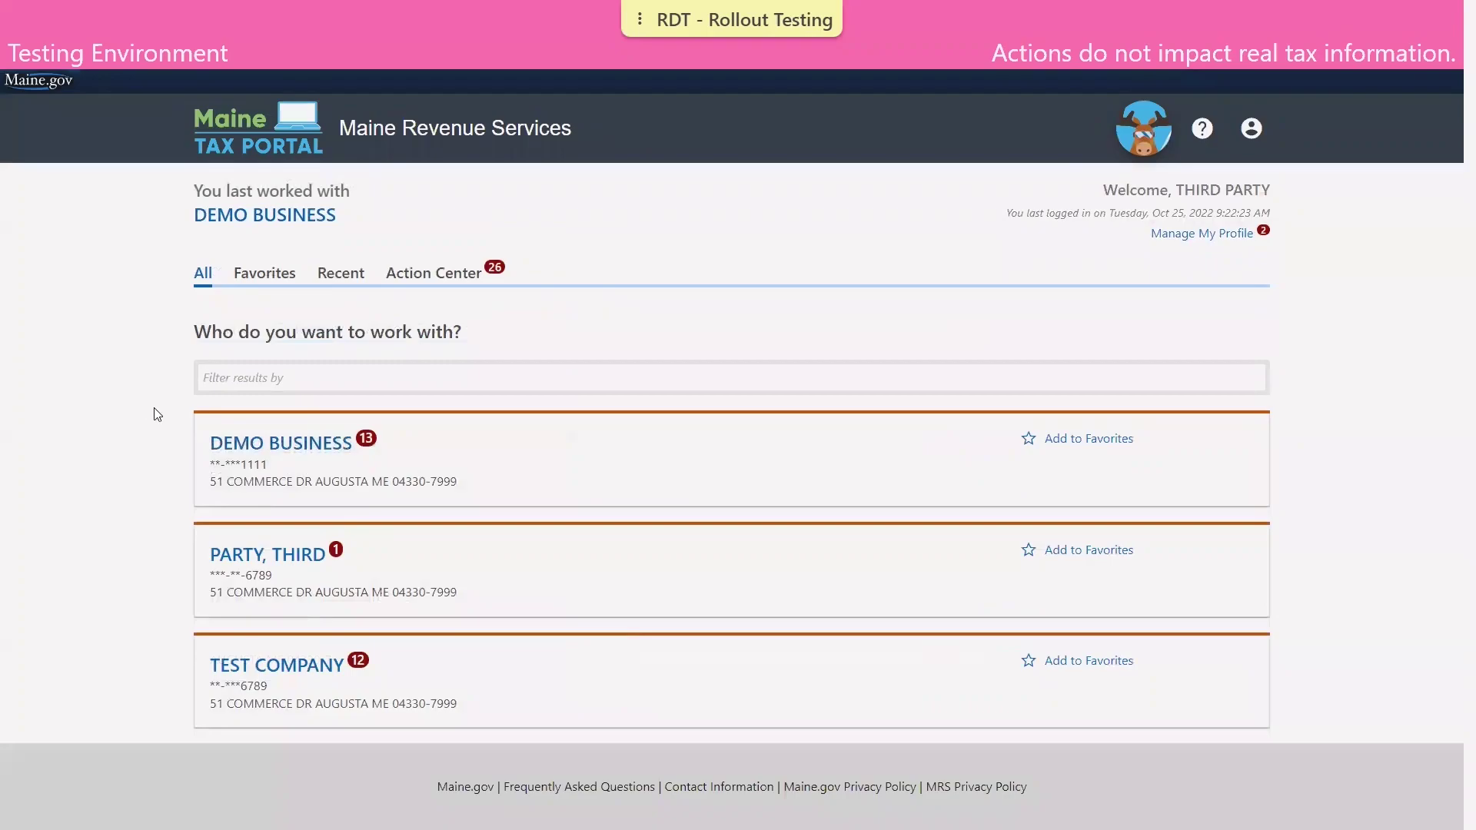
pyautogui.click(425, 278)
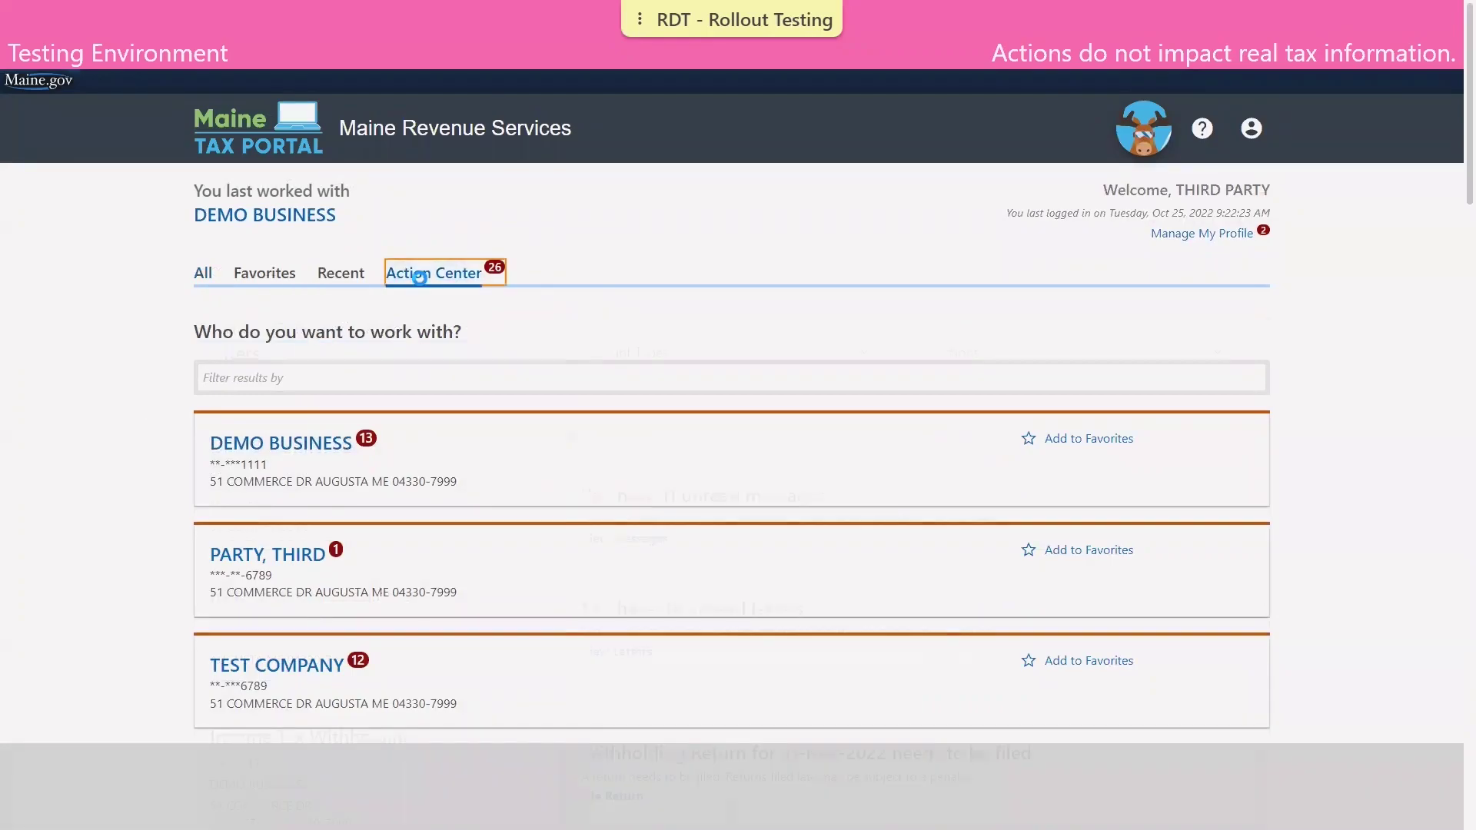
pyautogui.scroll(-2, 423, 285)
pyautogui.scroll(-5, 421, 286)
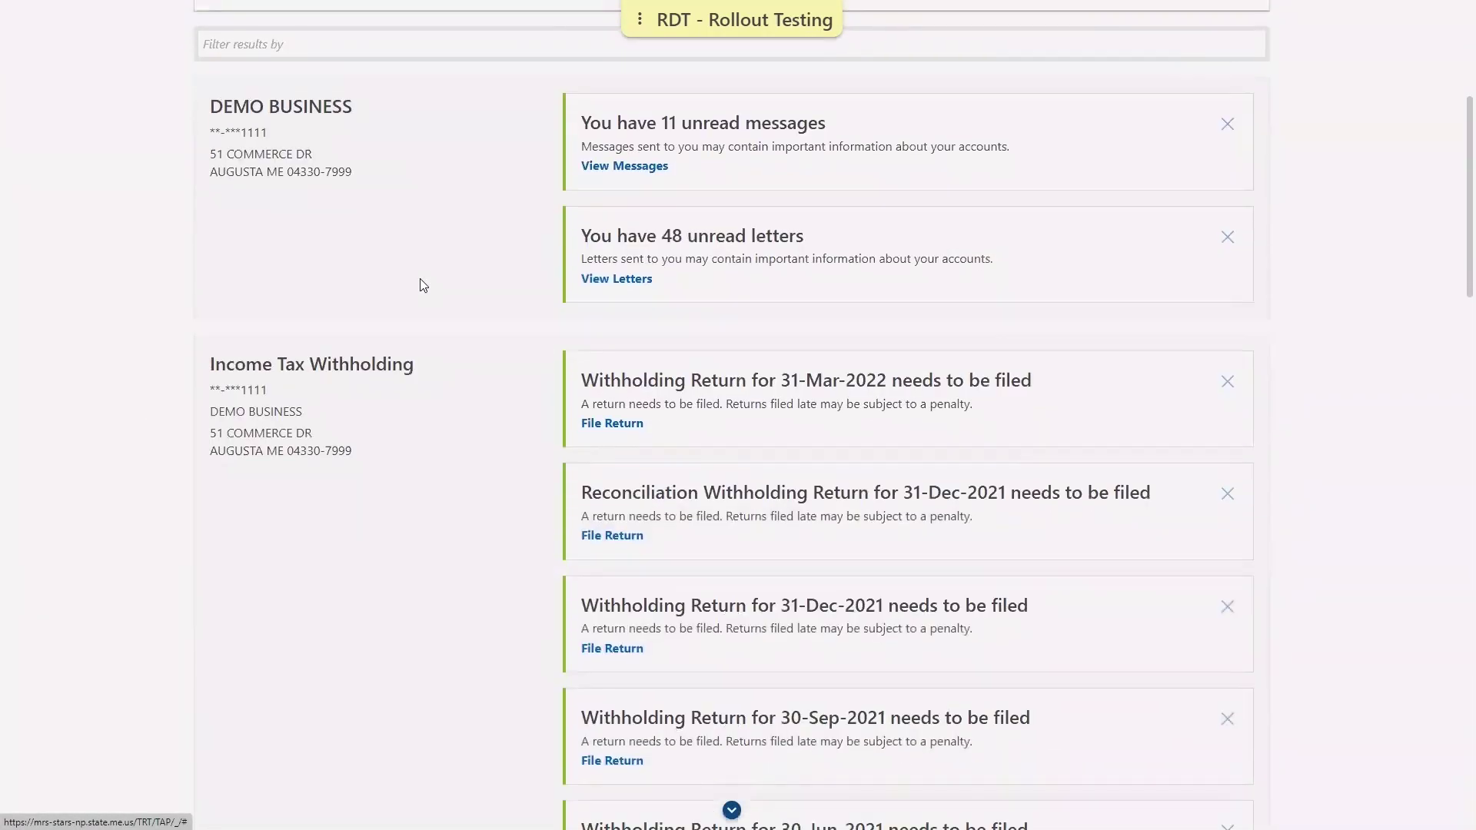
pyautogui.scroll(-5, 422, 346)
pyautogui.scroll(-5, 454, 731)
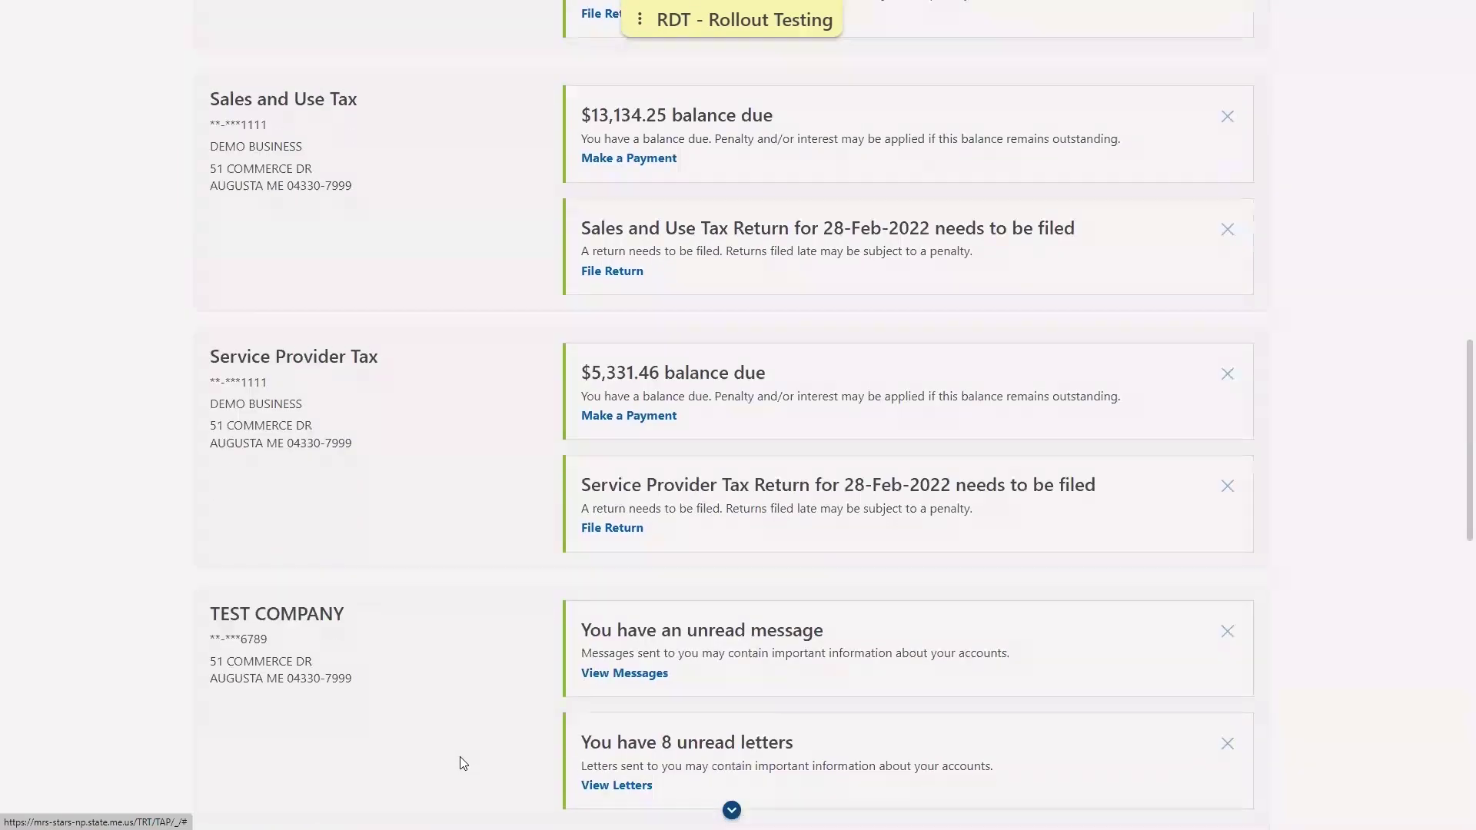
pyautogui.scroll(-5, 461, 763)
pyautogui.scroll(12, 462, 760)
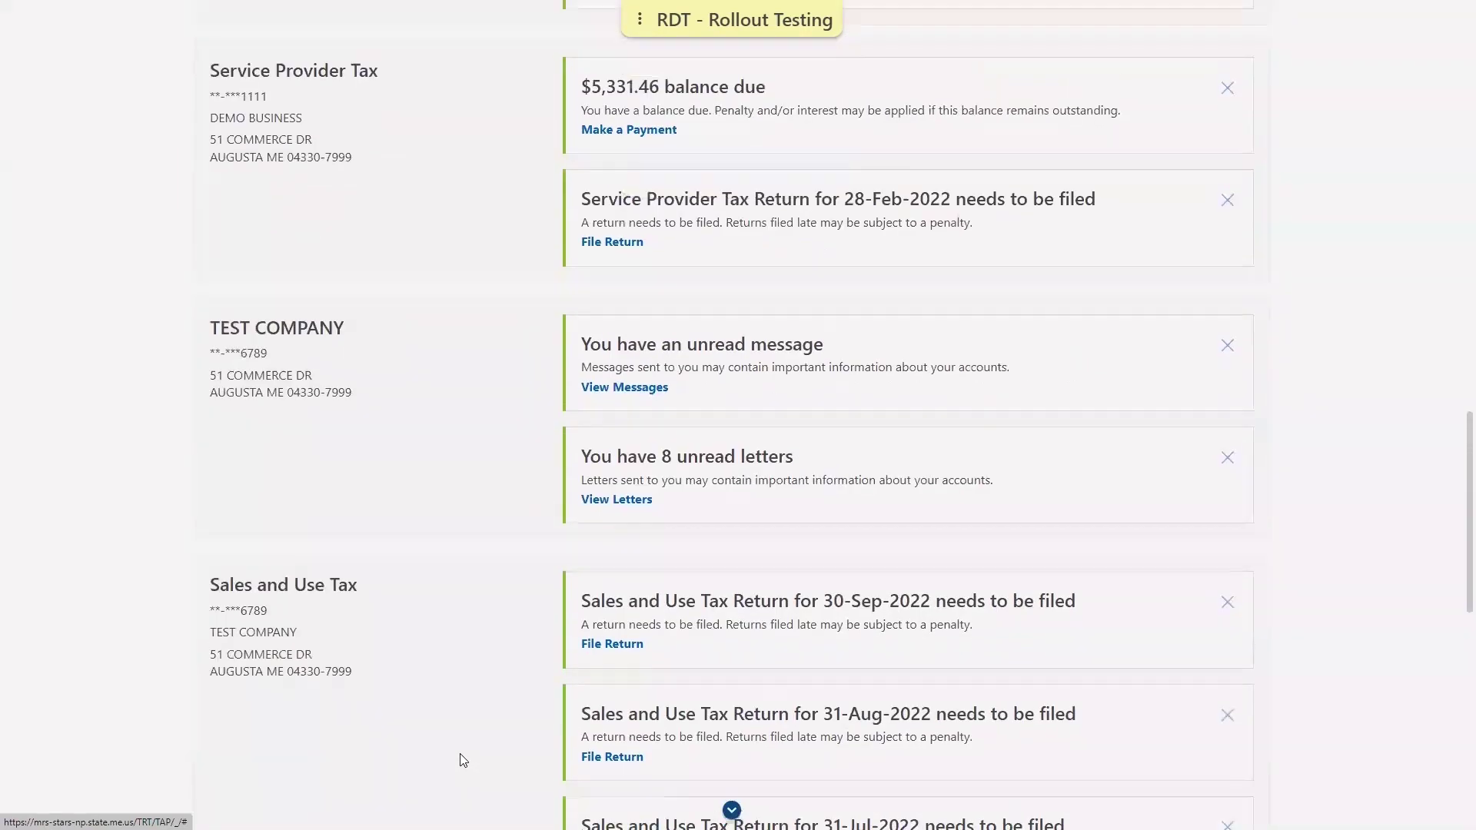
pyautogui.scroll(12, 461, 757)
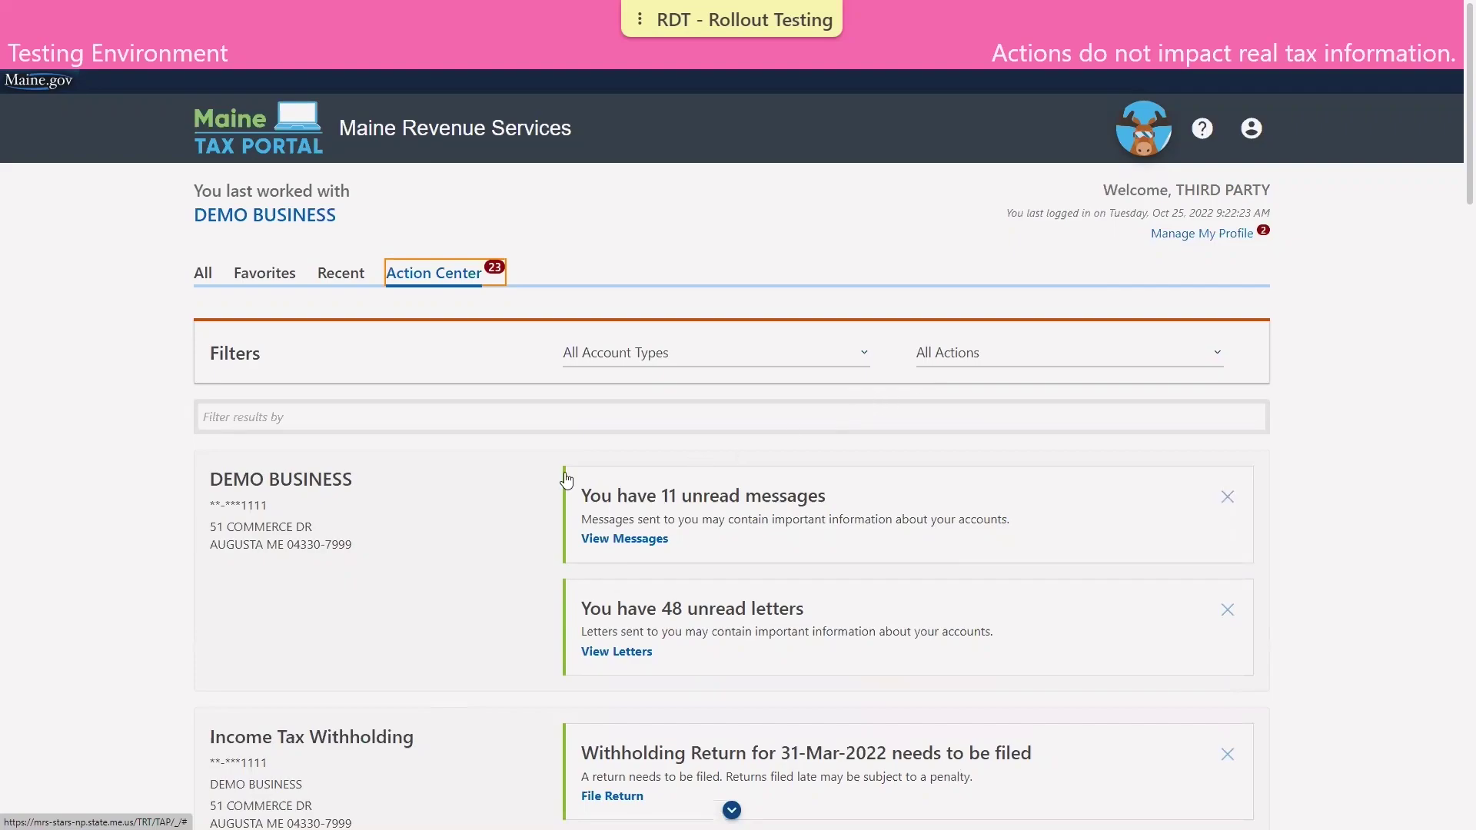
pyautogui.click(211, 280)
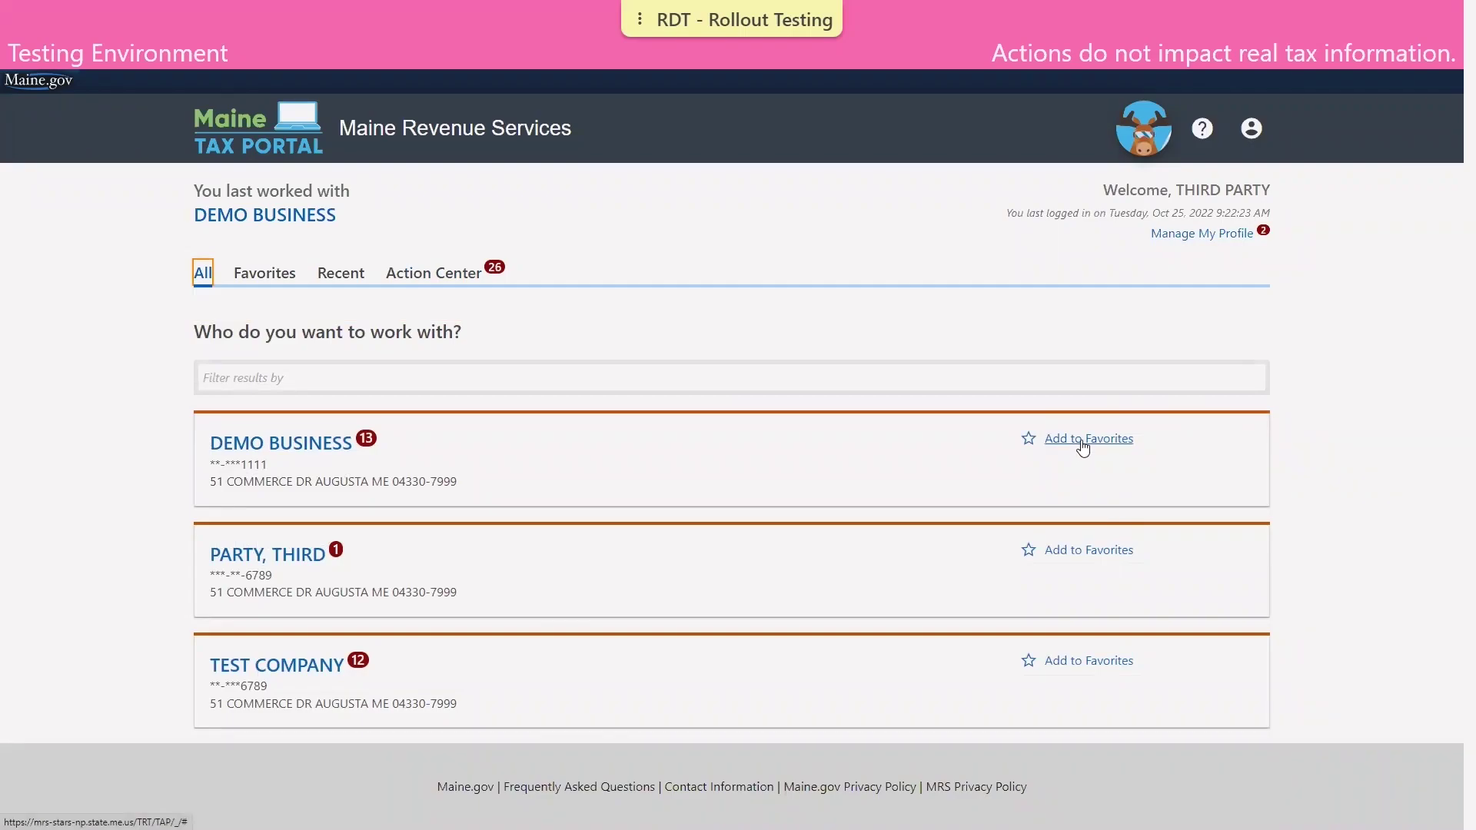
# Favorite DEMO BUSINESS and TEST COMPANY, then filter the list to Favorites.
pyautogui.click(1083, 444)
pyautogui.click(1128, 661)
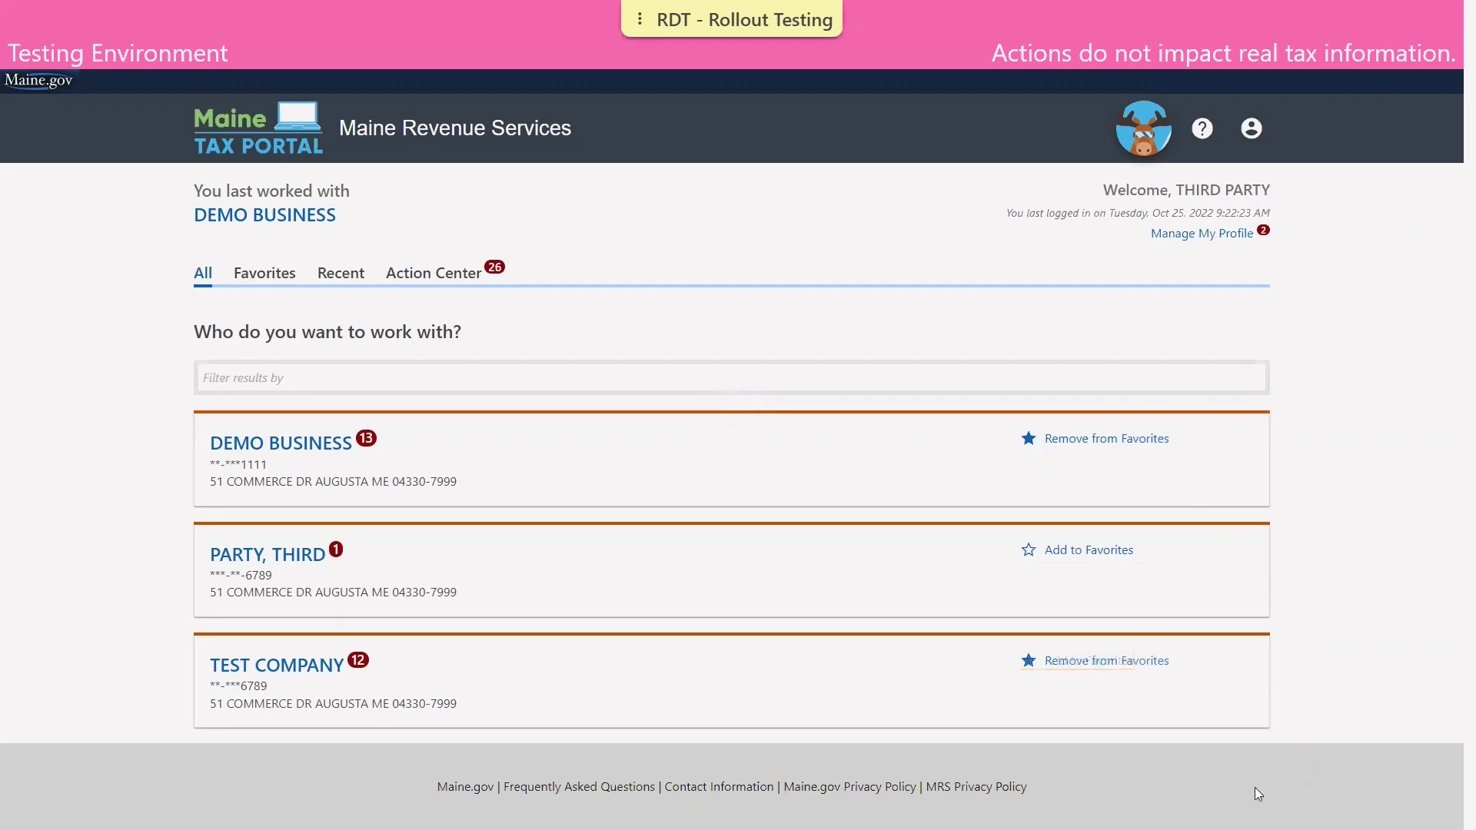
pyautogui.click(282, 279)
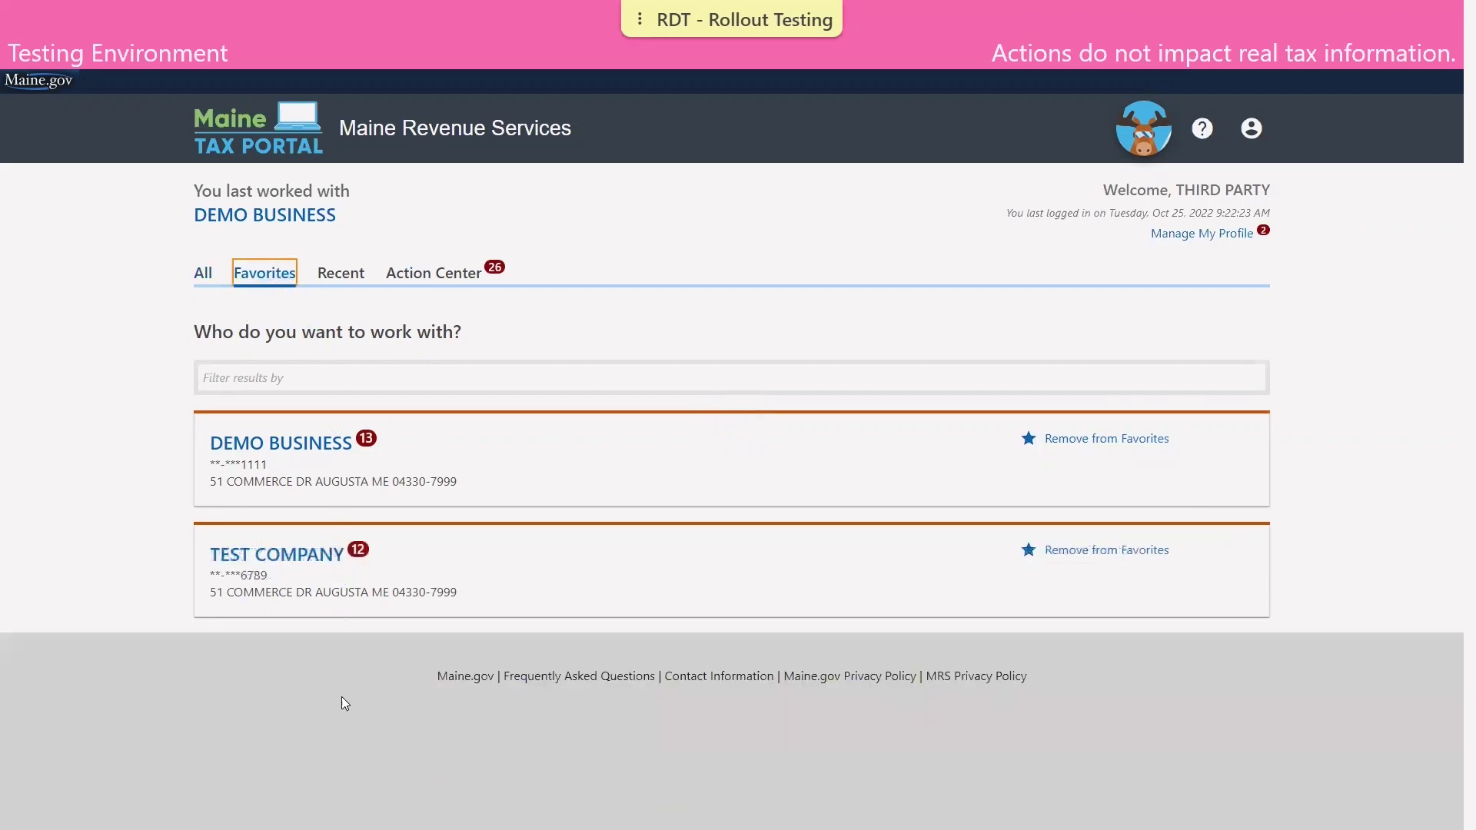